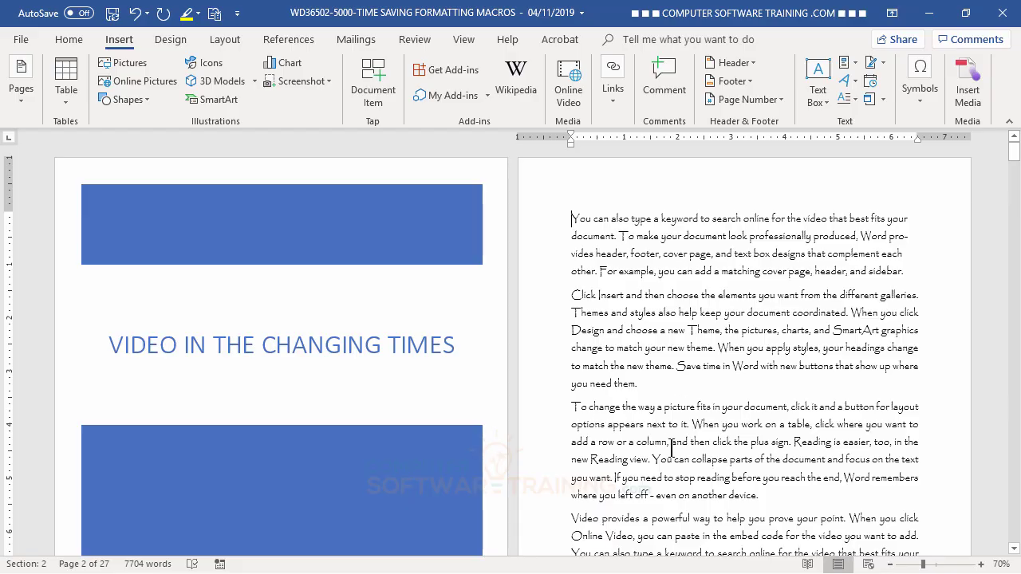
{"action": "scroll", "coordinate": [650, 531], "scroll_direction": "down", "scroll_amount": 1}
{"action": "scroll", "coordinate": [650, 530], "scroll_direction": "down", "scroll_amount": 4}
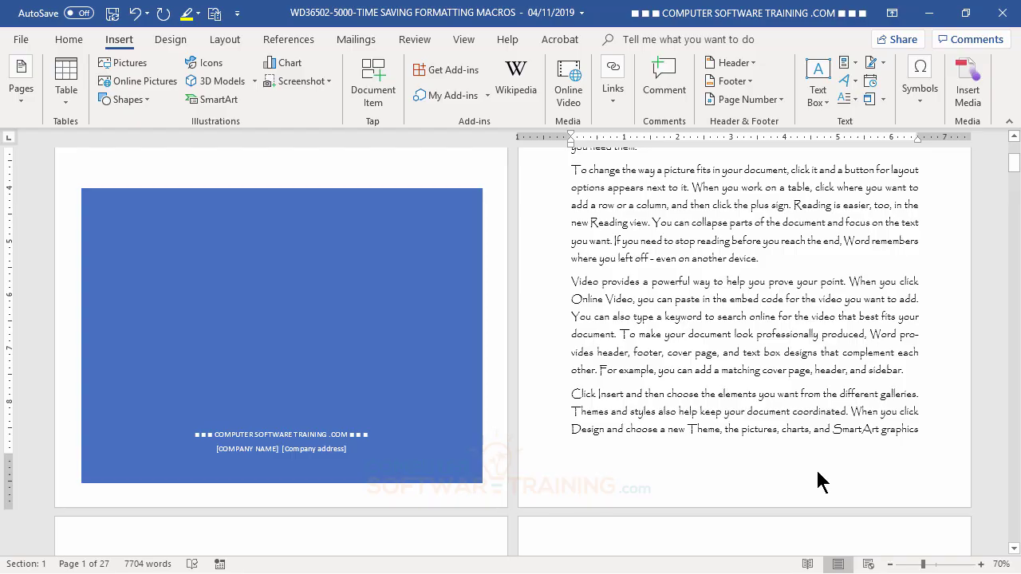
{"action": "scroll", "coordinate": [816, 471], "scroll_direction": "up", "scroll_amount": 5}
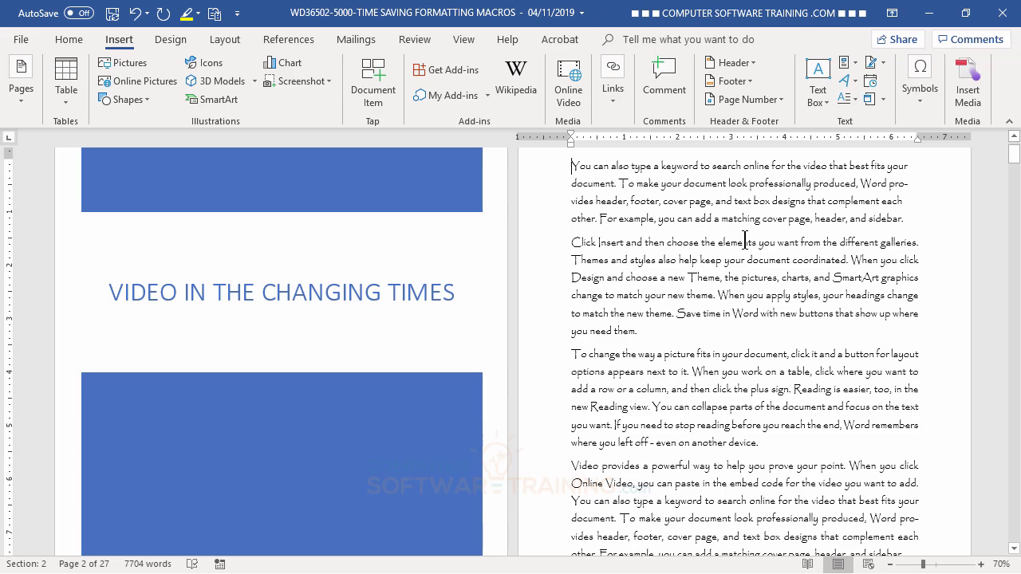
{"action": "scroll", "coordinate": [744, 241], "scroll_direction": "down", "scroll_amount": 5}
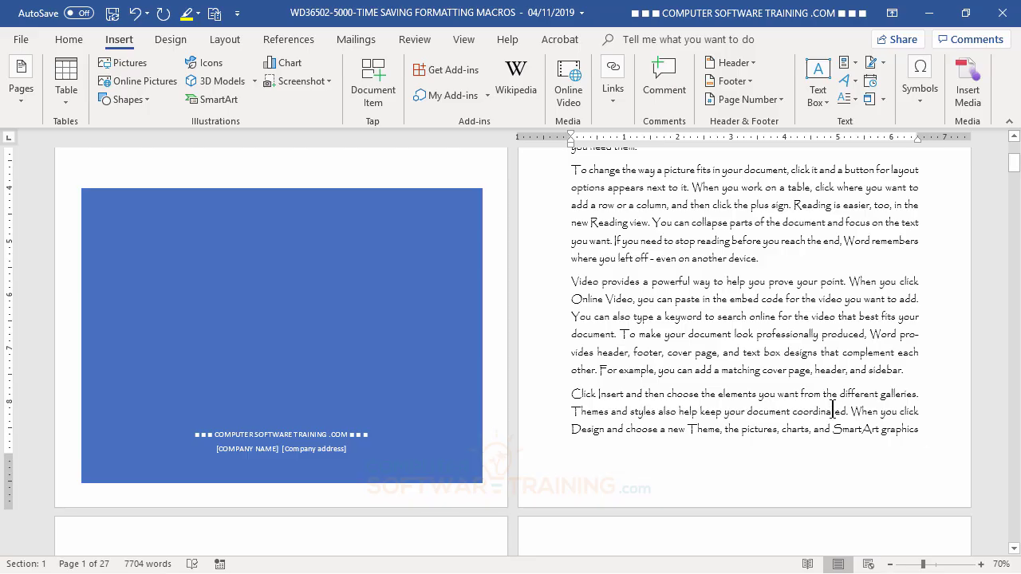
{"action": "scroll", "coordinate": [664, 311], "scroll_direction": "up", "scroll_amount": 1}
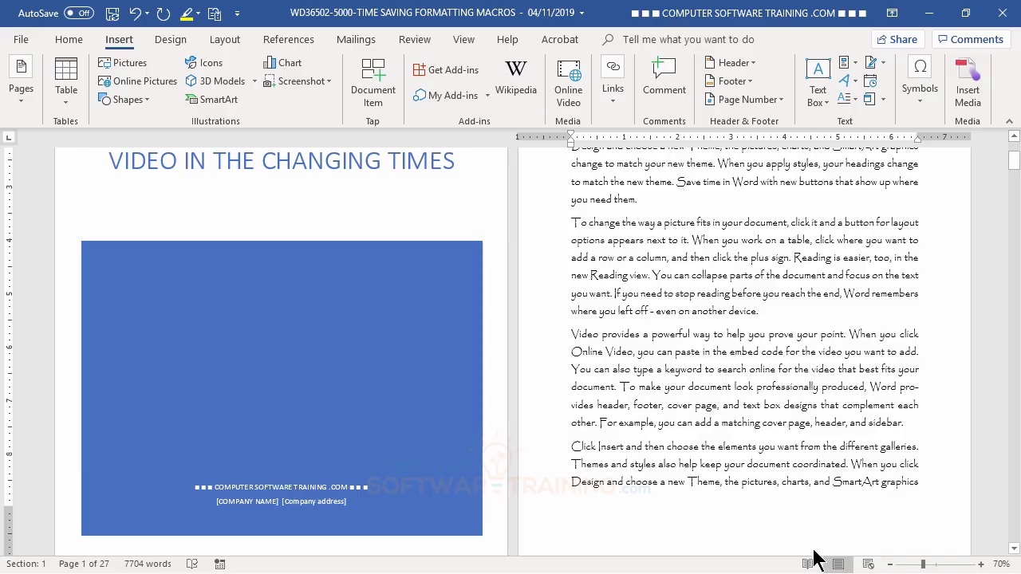
{"action": "scroll", "coordinate": [727, 420], "scroll_direction": "up", "scroll_amount": 3}
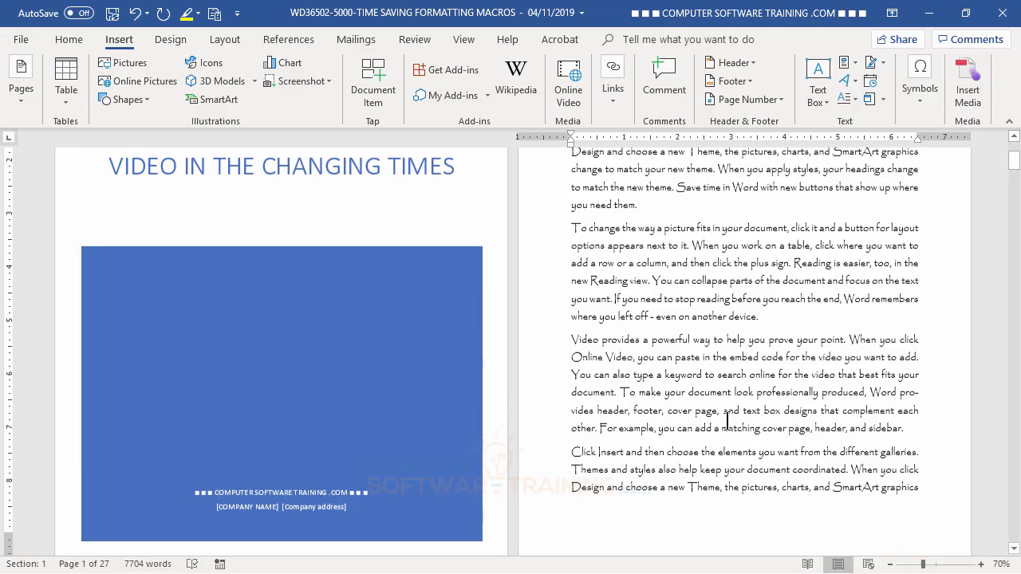
Insert a footnote right after the word "produced" in the first paragraph of page 2
{"action": "scroll", "coordinate": [727, 421], "scroll_direction": "up", "scroll_amount": 2}
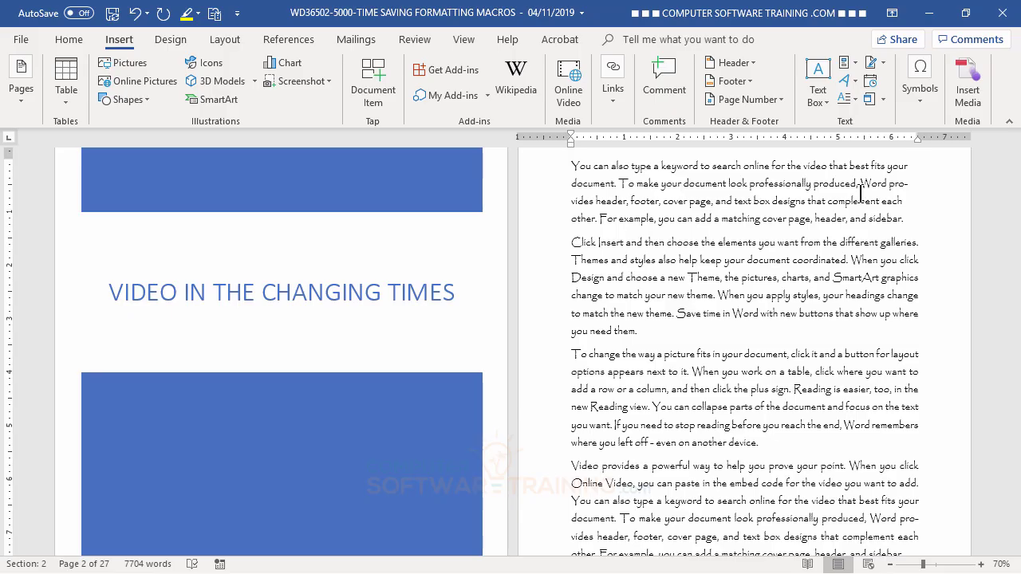
{"action": "left_click", "coordinate": [286, 44]}
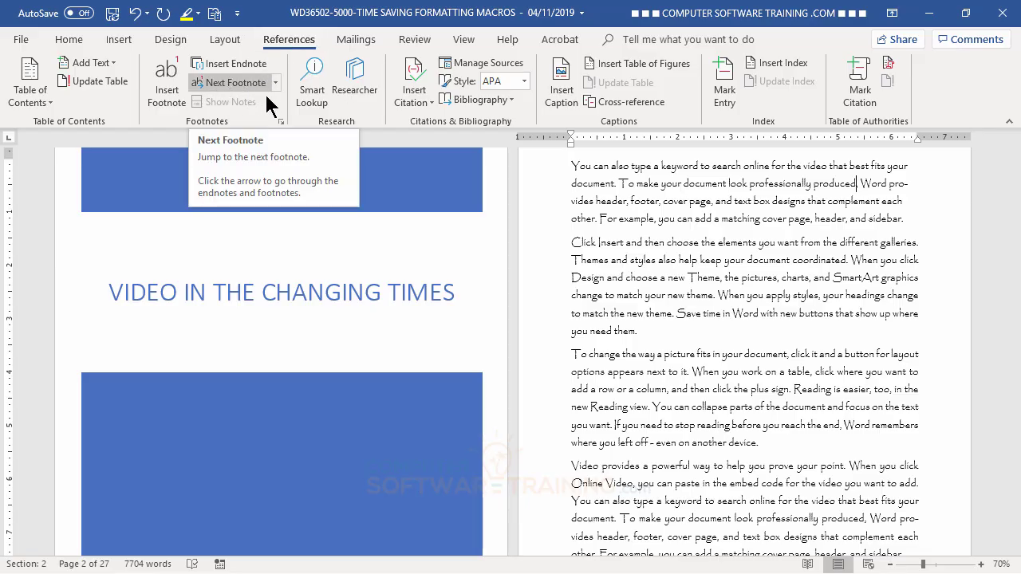
{"action": "left_click", "coordinate": [169, 88]}
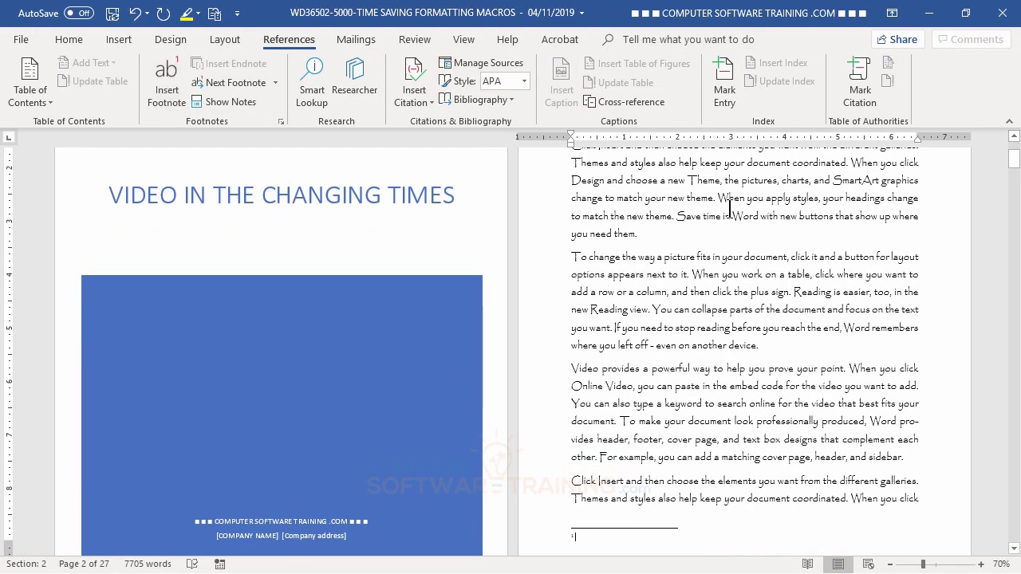
{"action": "scroll", "coordinate": [746, 226], "scroll_direction": "up", "scroll_amount": 2}
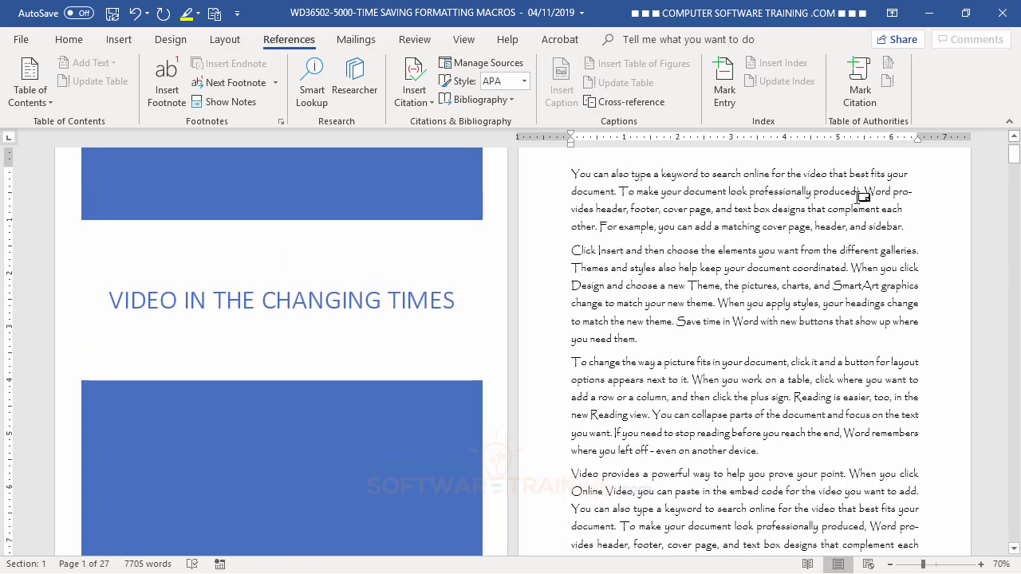
Fill the first footnote at the foot of page 2 with a line of random placeholder text
{"action": "left_click", "coordinate": [981, 564]}
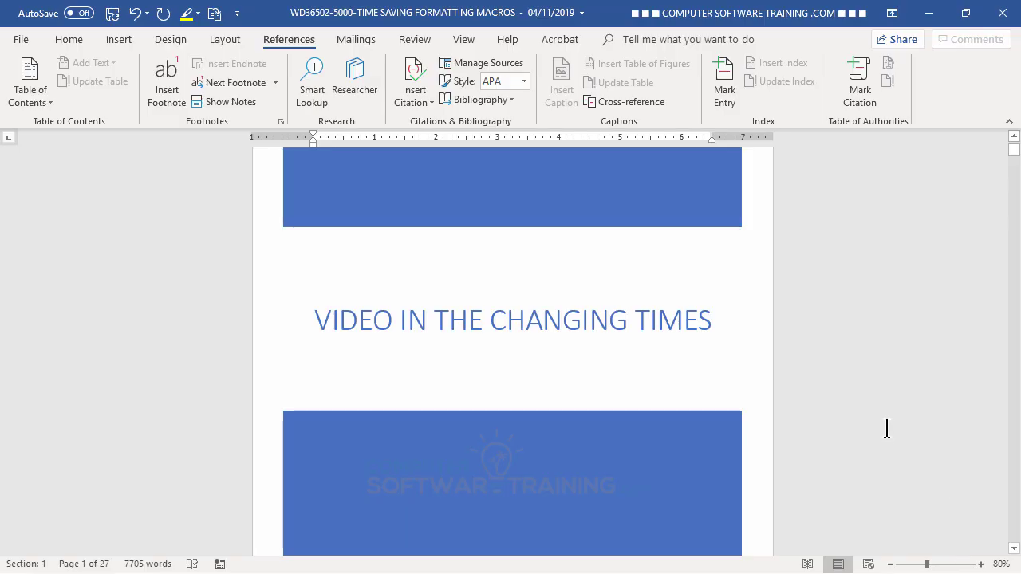
{"action": "scroll", "coordinate": [863, 418], "scroll_direction": "down", "scroll_amount": 3}
{"action": "scroll", "coordinate": [863, 418], "scroll_direction": "down", "scroll_amount": 14}
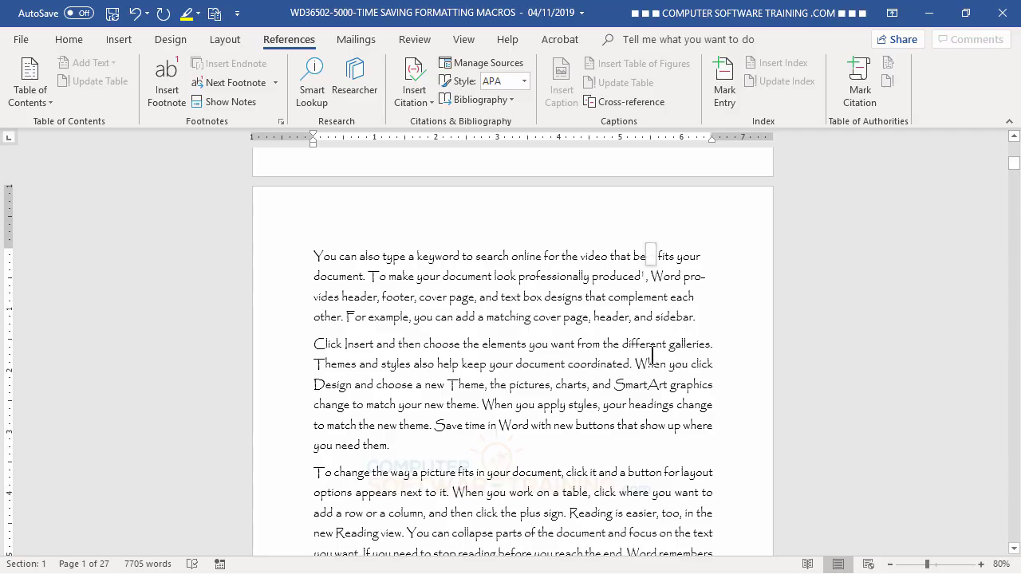
{"action": "scroll", "coordinate": [648, 367], "scroll_direction": "down", "scroll_amount": 2}
{"action": "scroll", "coordinate": [648, 398], "scroll_direction": "down", "scroll_amount": 8}
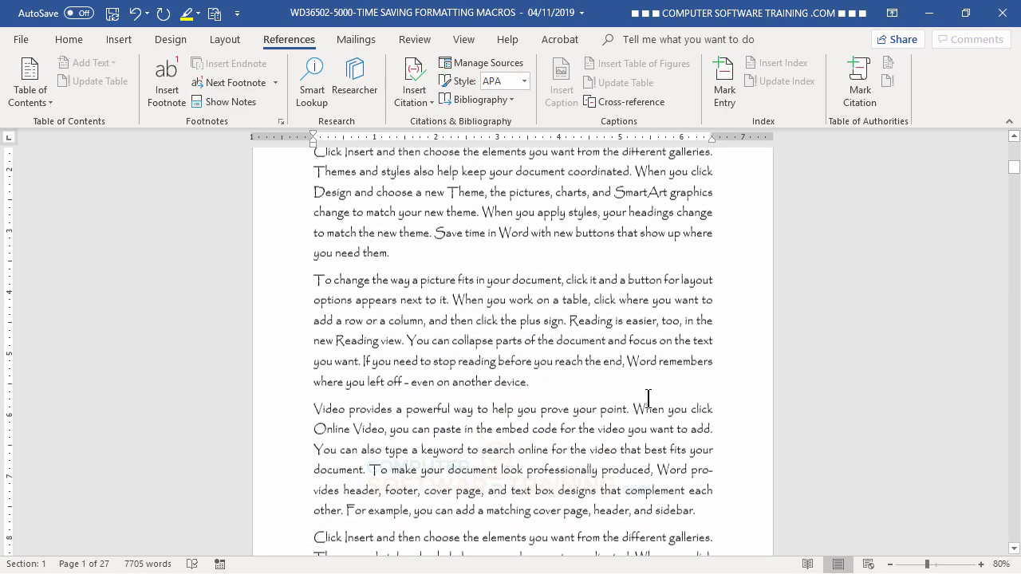
{"action": "scroll", "coordinate": [648, 399], "scroll_direction": "down", "scroll_amount": 1}
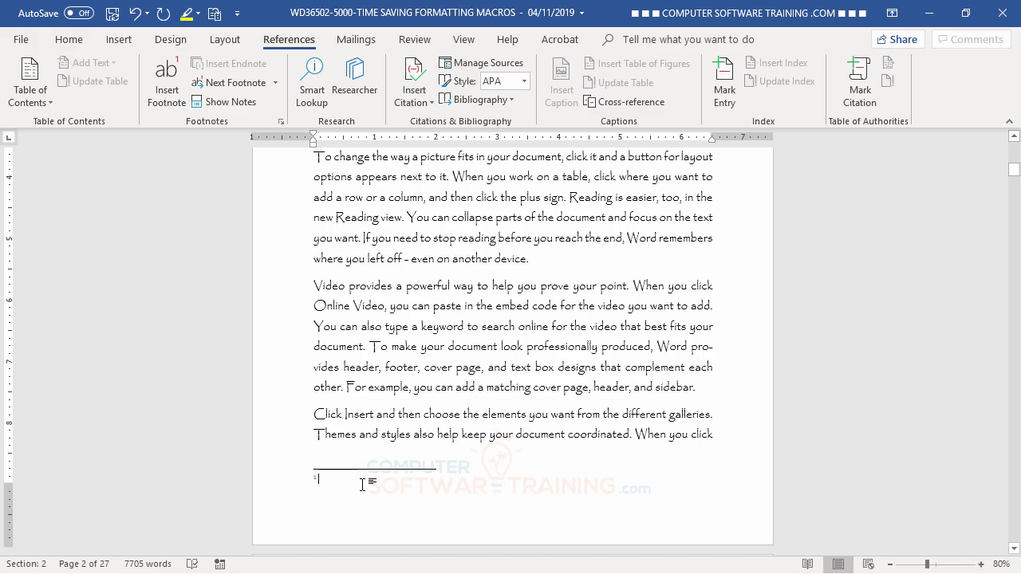
{"action": "type", "text": "Kjhkhkh kh khkh k"}
{"action": "type", "text": "h kjh kh kh k"}
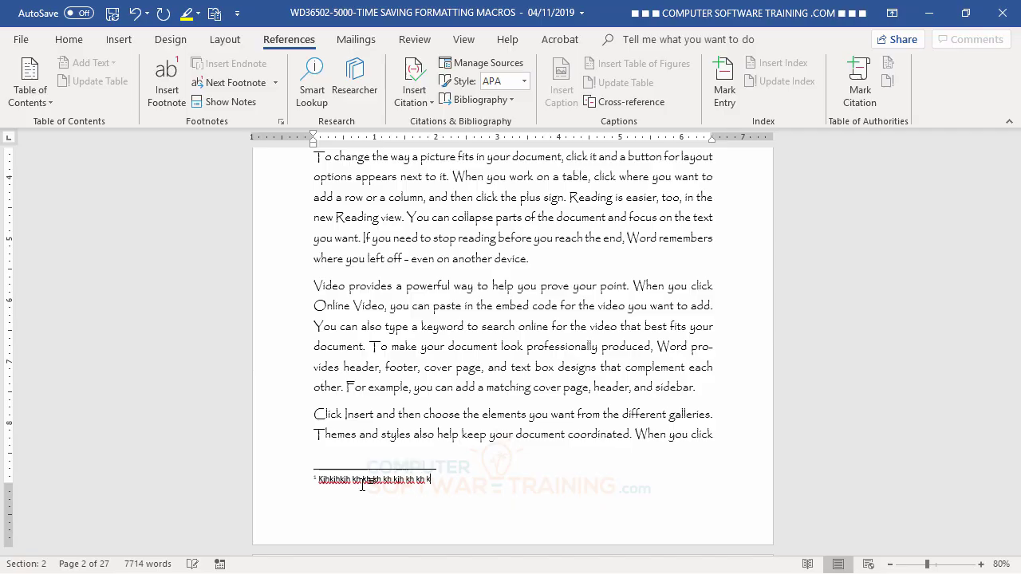
{"action": "type", "text": "jkjkjlkj l jlkj lk lk lkj lkj lkj lk lk lk"}
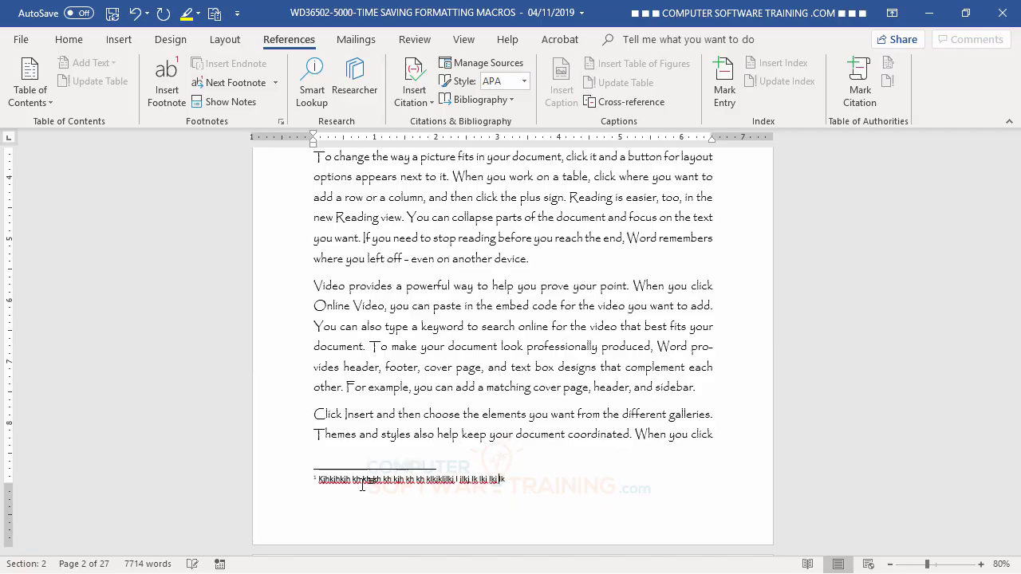
{"action": "type", "text": " lk sih is ih sih sih sih sis ih s"}
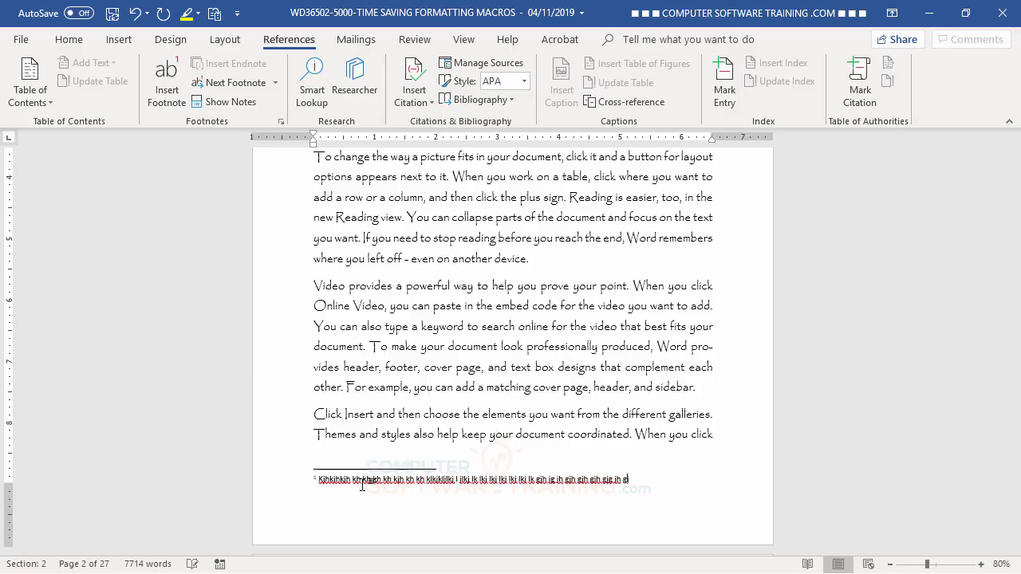
{"action": "type", "text": "ih sihs jhsihsih"}
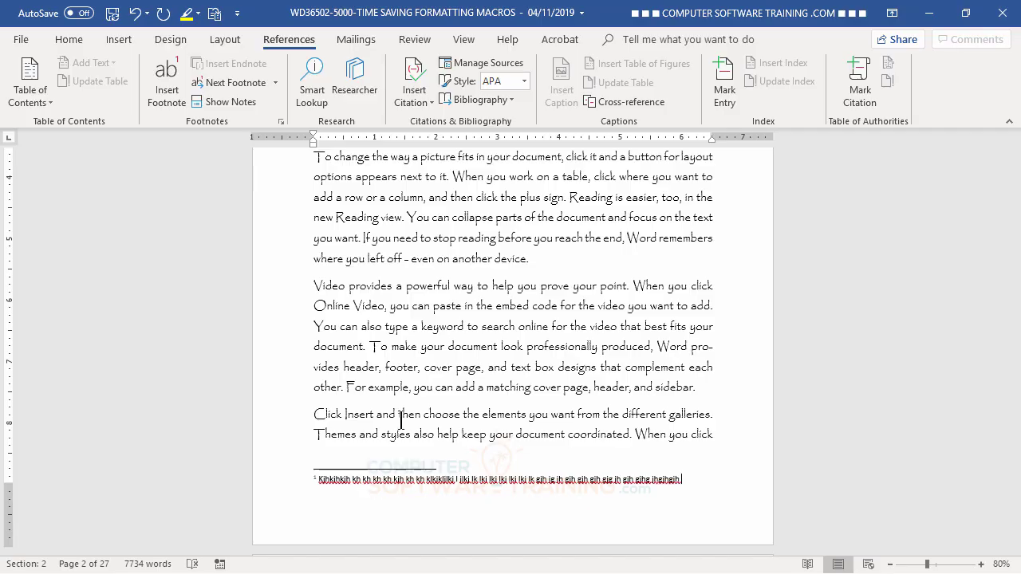
Add a footnote after "Save time in Word" in the second paragraph of page 2 and fill it with random placeholder text
{"action": "scroll", "coordinate": [478, 253], "scroll_direction": "up", "scroll_amount": 5}
{"action": "scroll", "coordinate": [478, 254], "scroll_direction": "up", "scroll_amount": 2}
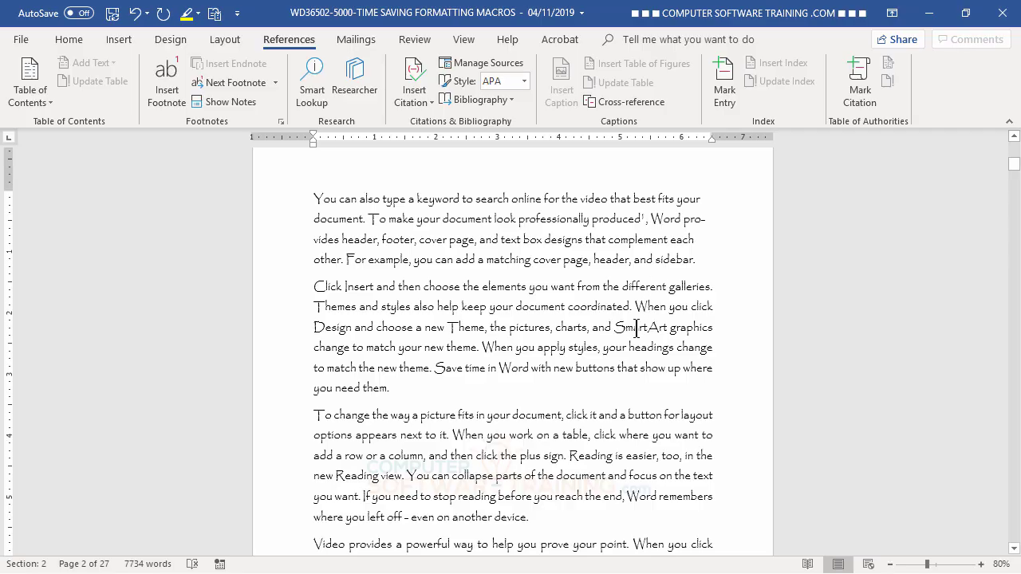
{"action": "left_click", "coordinate": [529, 369]}
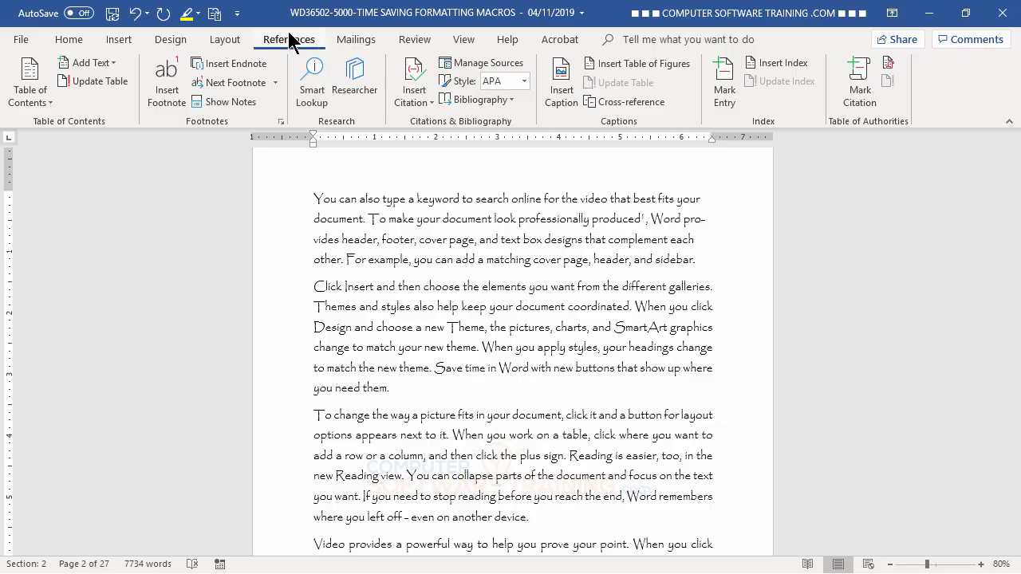
{"action": "left_click", "coordinate": [165, 71]}
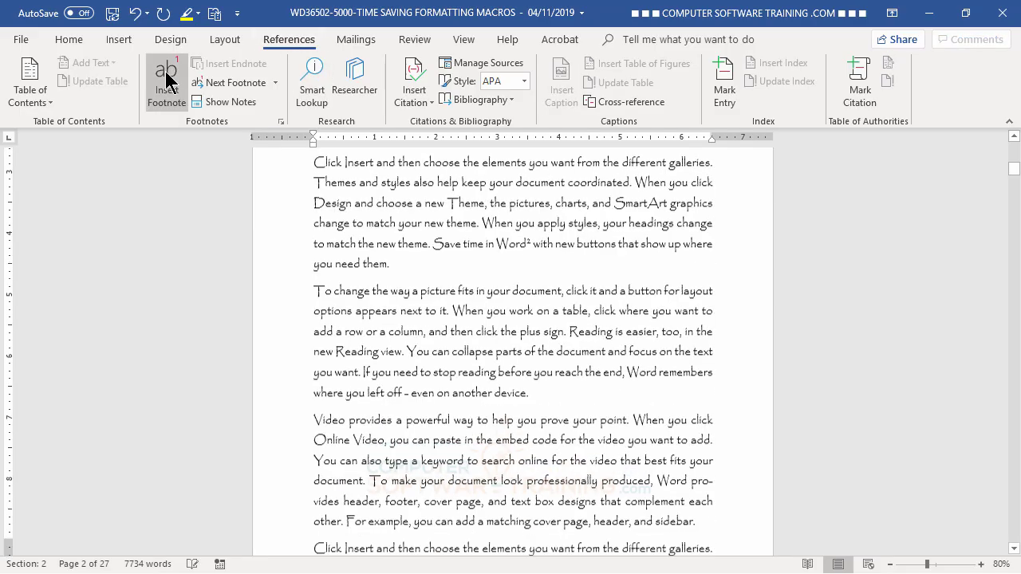
{"action": "scroll", "coordinate": [561, 339], "scroll_direction": "up", "scroll_amount": 2}
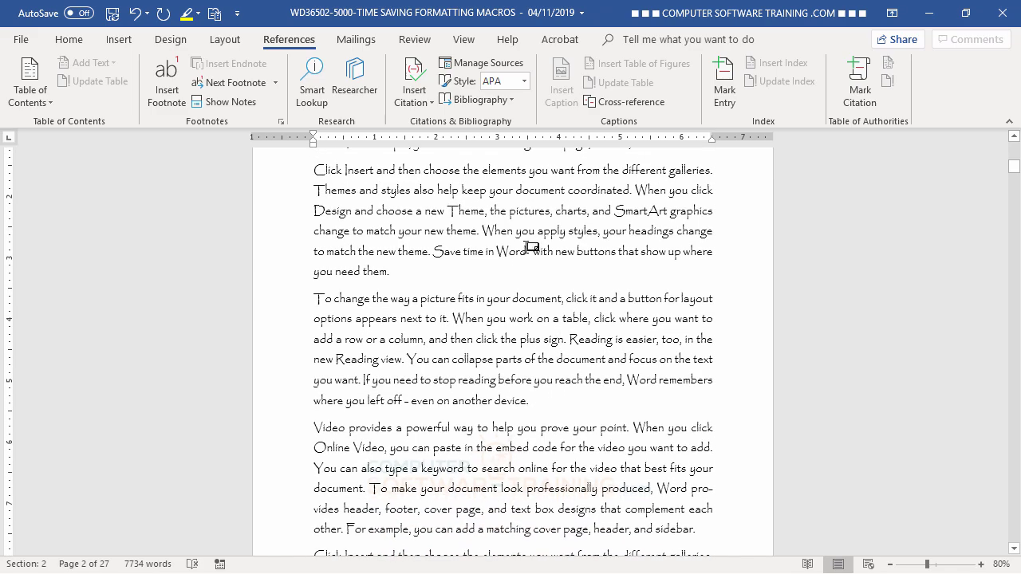
{"action": "scroll", "coordinate": [661, 343], "scroll_direction": "down", "scroll_amount": 2}
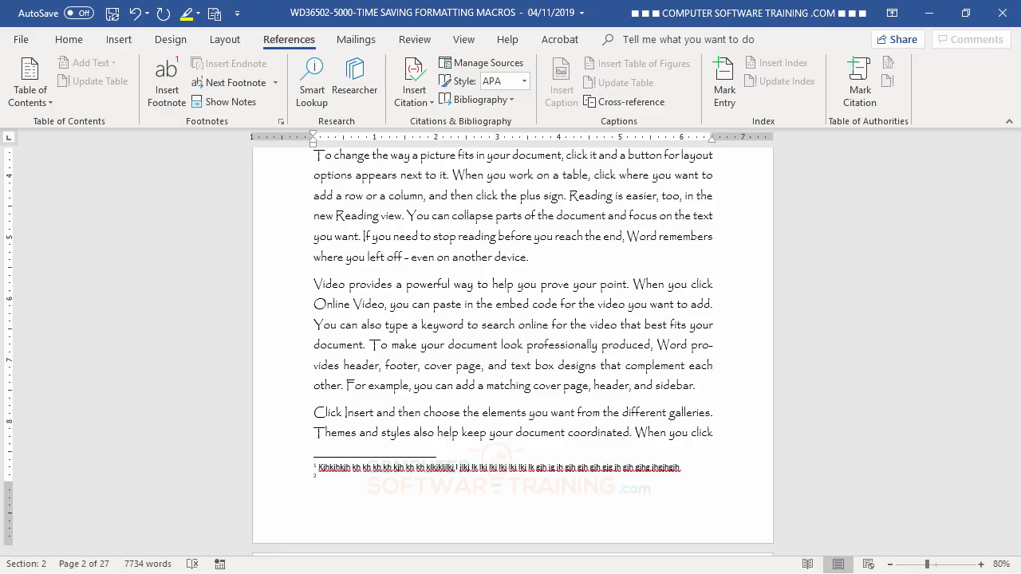
{"action": "type", "text": "Hkjh kjhkj hk hkh kh kh k hk"}
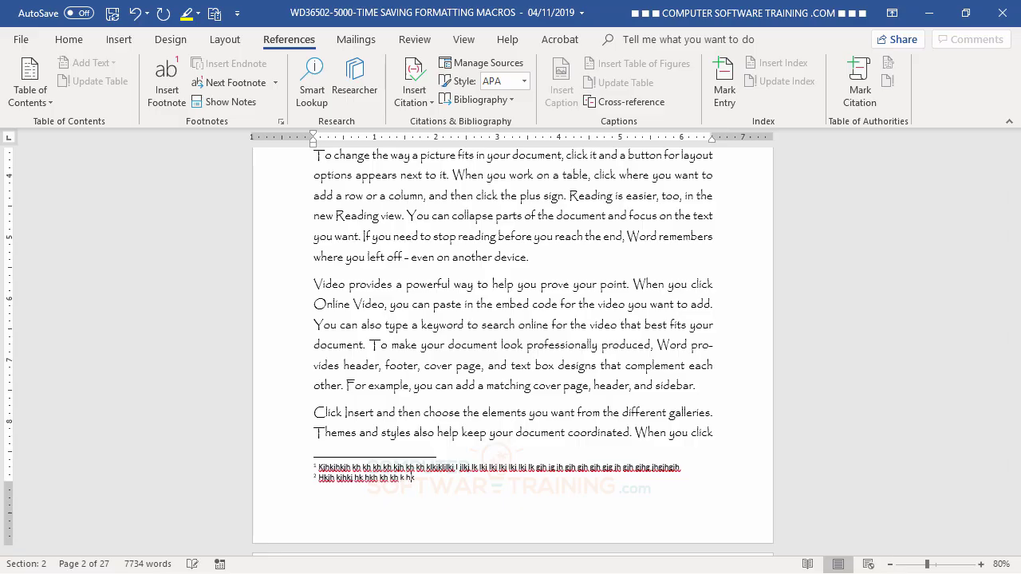
{"action": "type", "text": "h khkh kh kh kj hk hkh khkh kjh kkh kjh kh kj"}
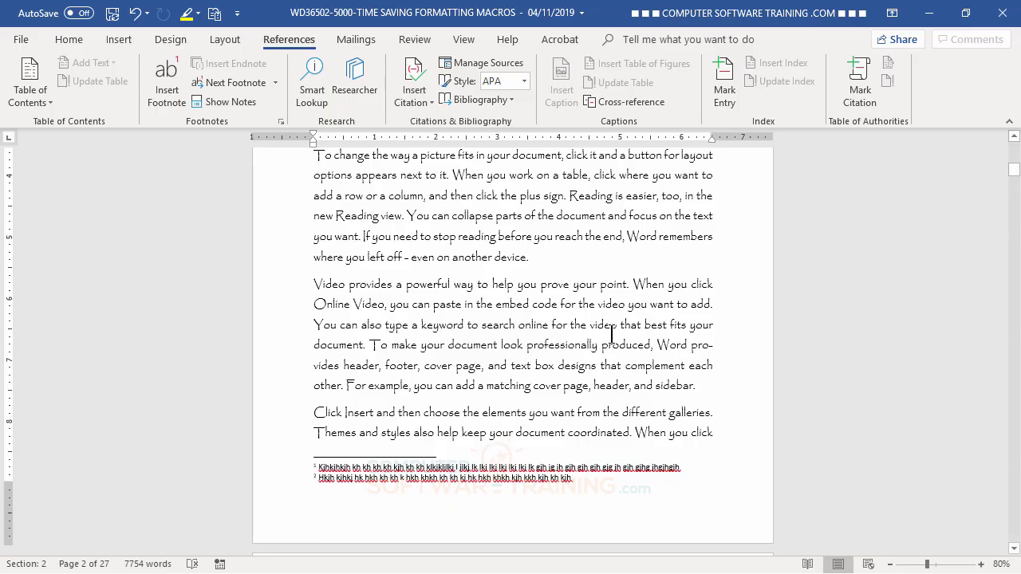
Add a footnote after "keep your document" in the second paragraph of page 2 and fill it with random placeholder text
{"action": "scroll", "coordinate": [612, 334], "scroll_direction": "up", "scroll_amount": 3}
{"action": "scroll", "coordinate": [613, 334], "scroll_direction": "up", "scroll_amount": 2}
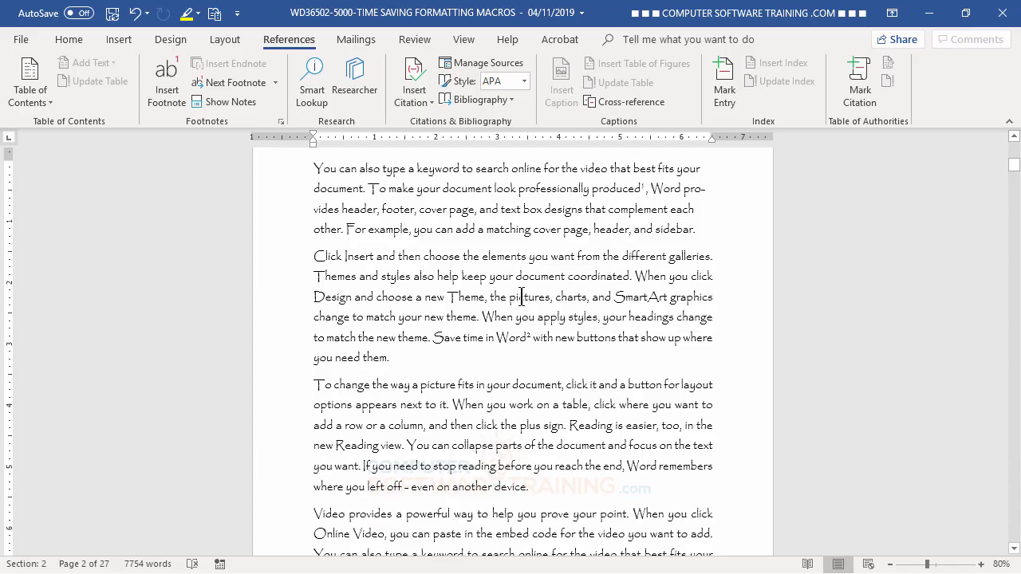
{"action": "left_click", "coordinate": [566, 276]}
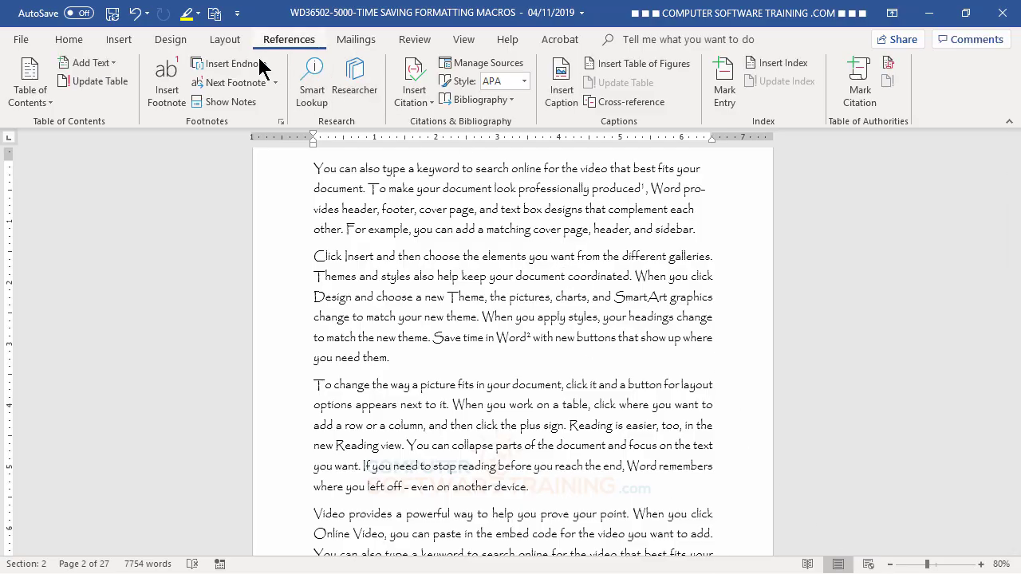
{"action": "left_click", "coordinate": [168, 88]}
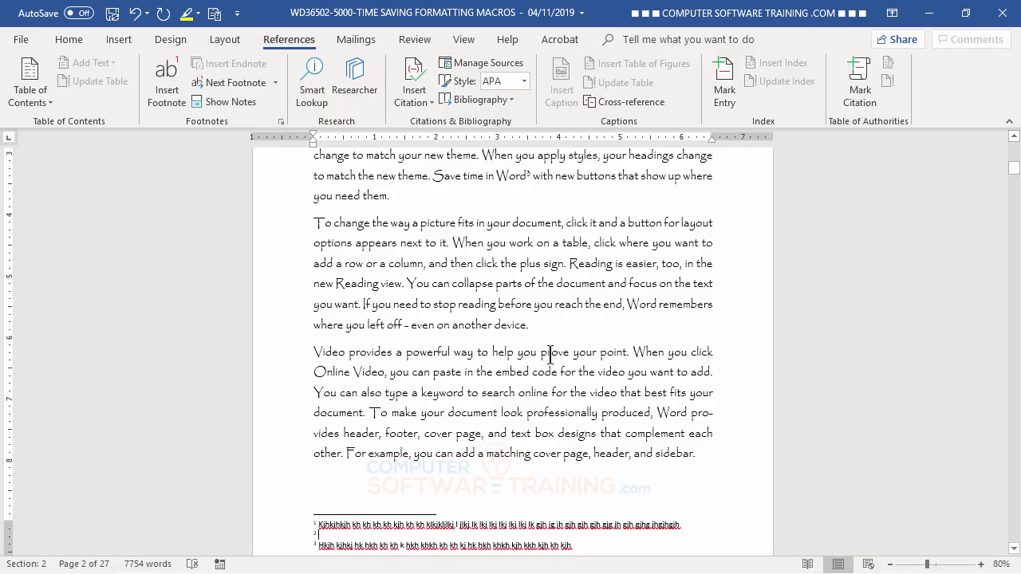
{"action": "scroll", "coordinate": [550, 355], "scroll_direction": "down", "scroll_amount": 3}
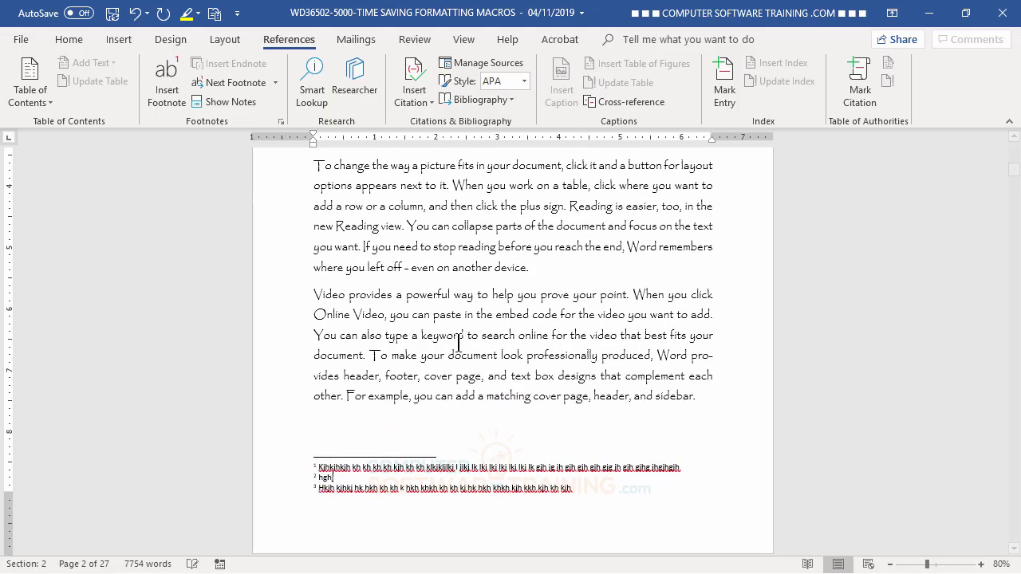
{"action": "type", "text": "Hghjghjg jhg jhg jhg jhg jhgjh gjhg jhgj hgjhg jhgjhgjg jhgjh gj gjhg jh gjh gjh g"}
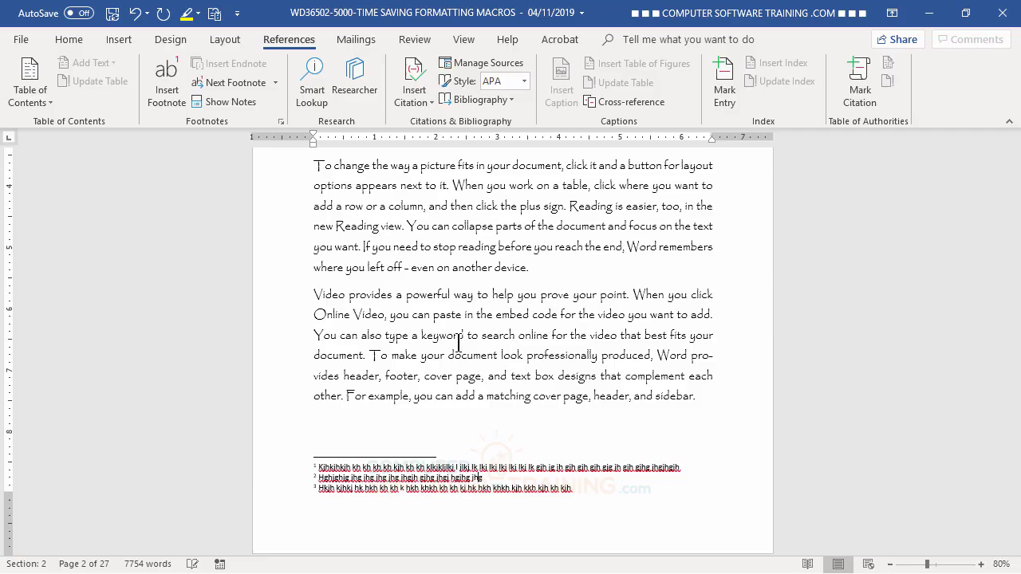
{"action": "type", "text": "j gjgjhgjgjg jh"}
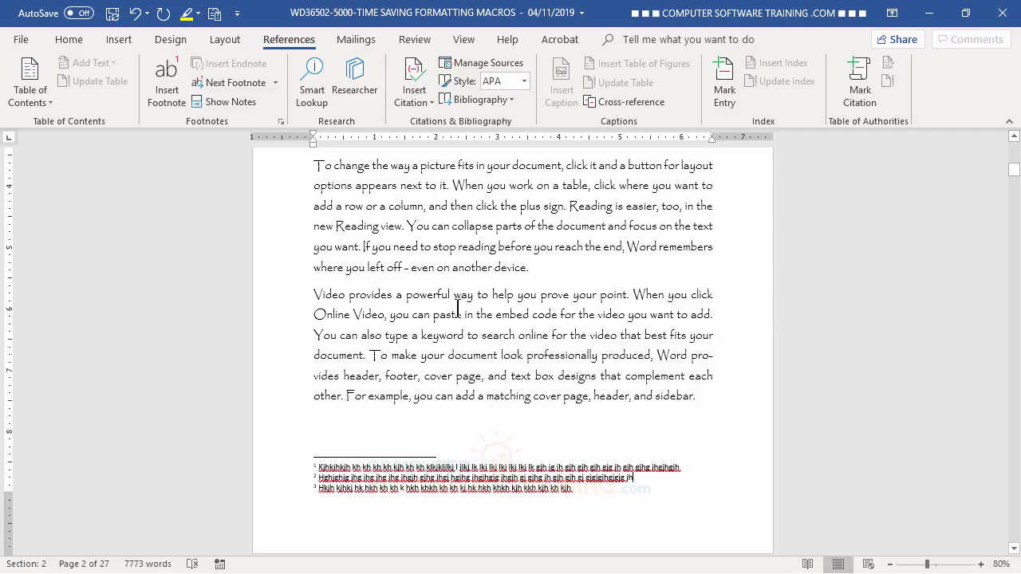
Insert an endnote after "To change" at the start of the third paragraph on page 2
{"action": "scroll", "coordinate": [506, 304], "scroll_direction": "up", "scroll_amount": 2}
{"action": "scroll", "coordinate": [506, 304], "scroll_direction": "up", "scroll_amount": 3}
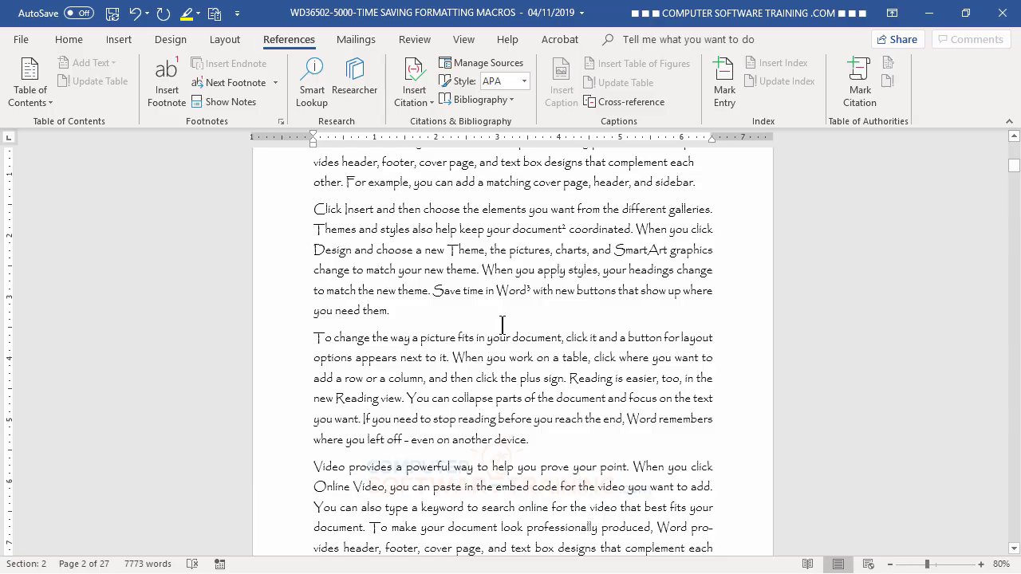
{"action": "left_click", "coordinate": [457, 231]}
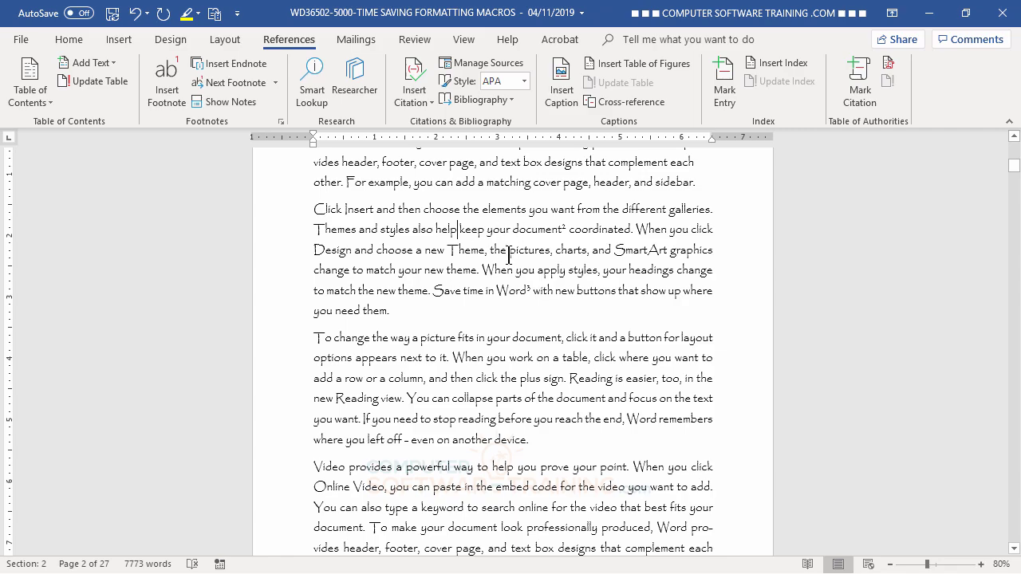
{"action": "left_click", "coordinate": [369, 339]}
{"action": "left_click", "coordinate": [222, 70]}
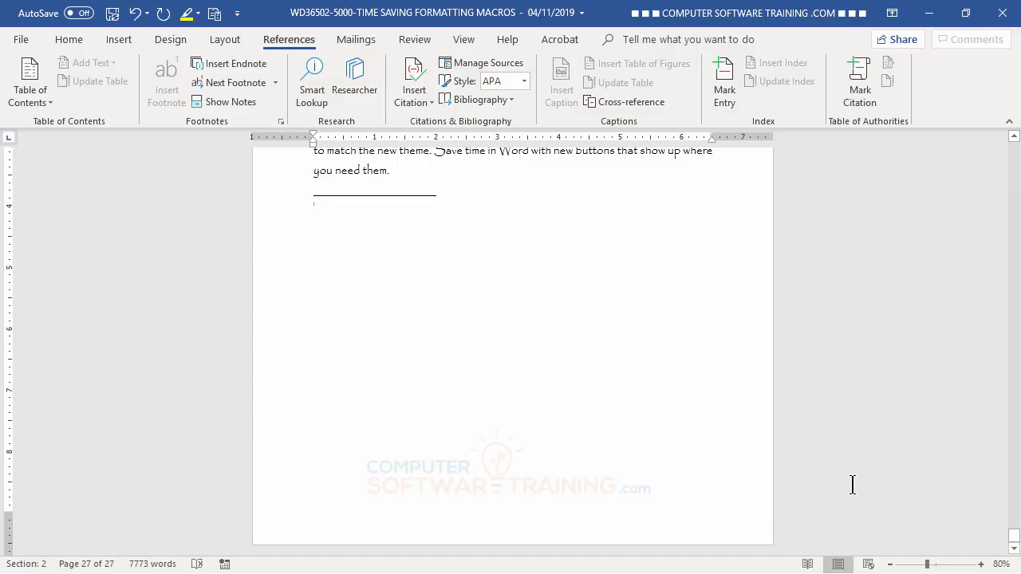
Fill the first endnote on the last page with a line of random placeholder text
{"action": "scroll", "coordinate": [847, 462], "scroll_direction": "up", "scroll_amount": 6}
{"action": "scroll", "coordinate": [843, 426], "scroll_direction": "down", "scroll_amount": 3}
{"action": "scroll", "coordinate": [779, 426], "scroll_direction": "down", "scroll_amount": 1}
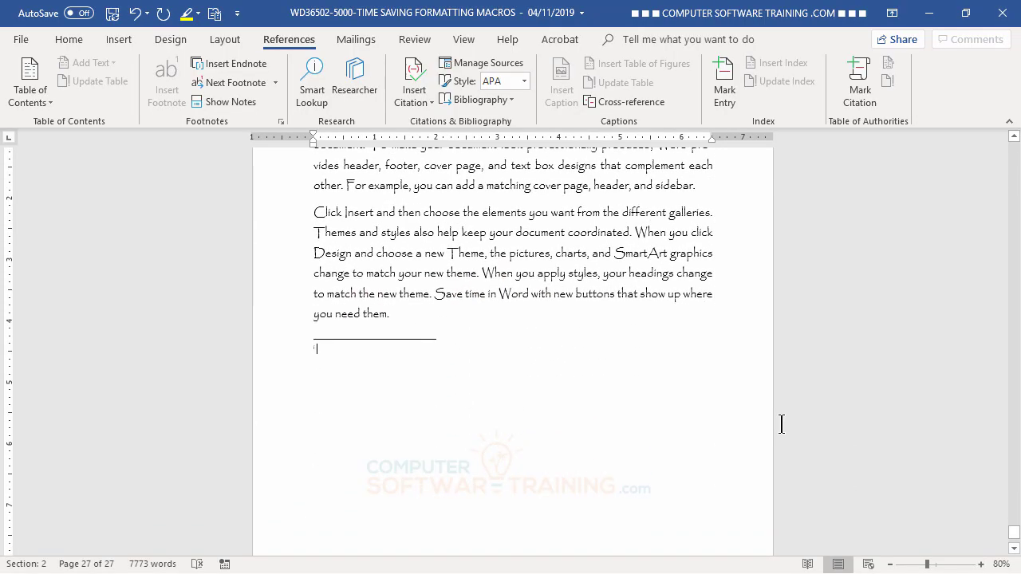
{"action": "type", "text": "H kjhjhkjhkjhkjh kh k"}
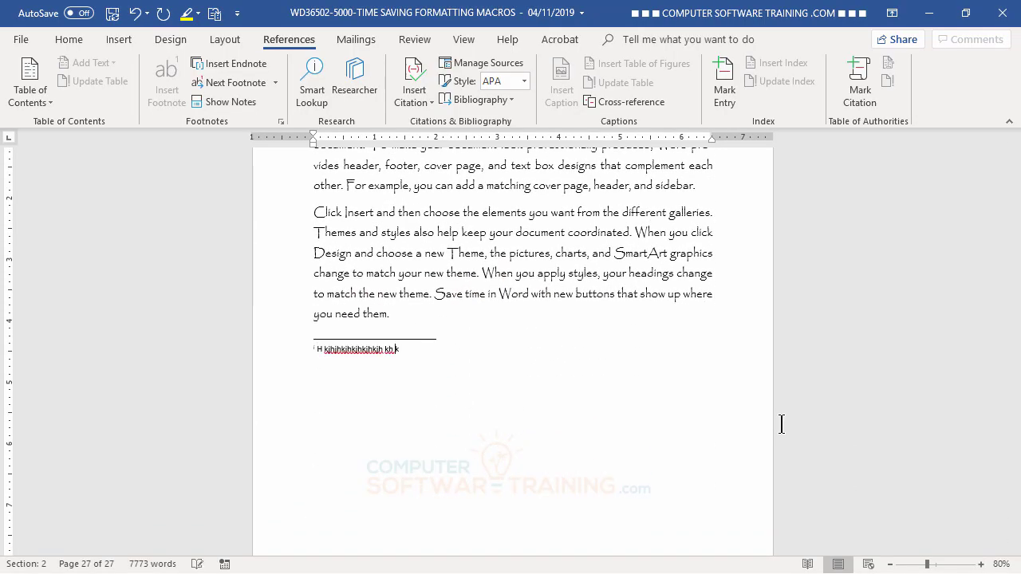
{"action": "type", "text": "h k hkjh kjh k hkjh kh khkh kjh kh kj"}
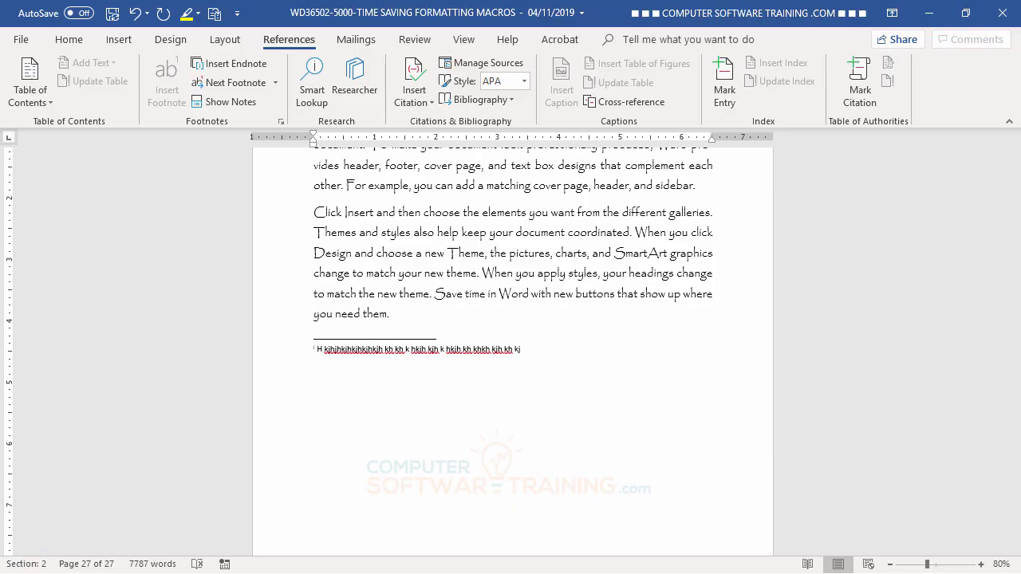
Insert an endnote after "help" in the fourth paragraph of page 2 and fill it with random placeholder text
{"action": "key", "text": "ctrl+Home"}
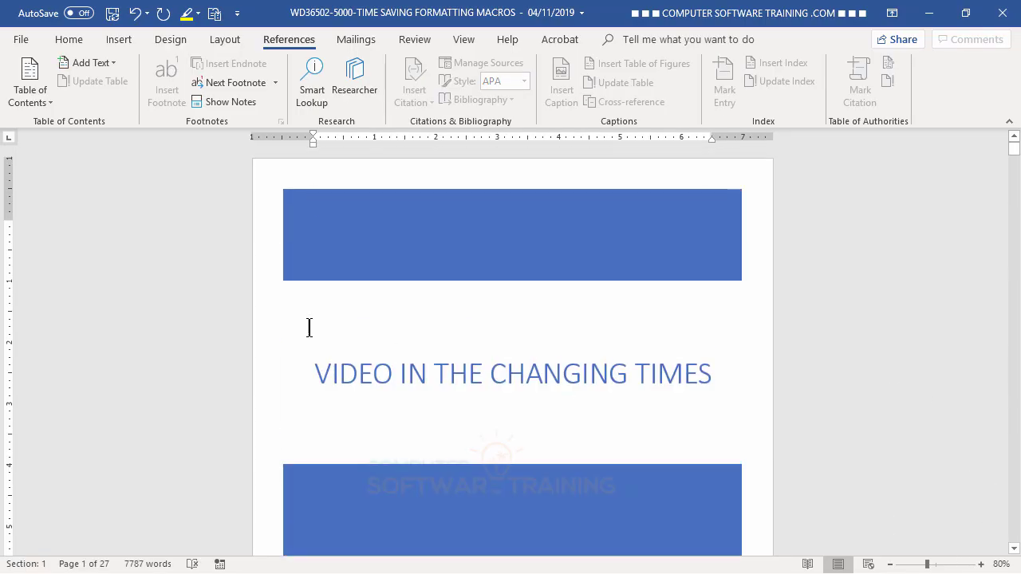
{"action": "scroll", "coordinate": [433, 285], "scroll_direction": "down", "scroll_amount": 12}
{"action": "scroll", "coordinate": [441, 272], "scroll_direction": "down", "scroll_amount": 4}
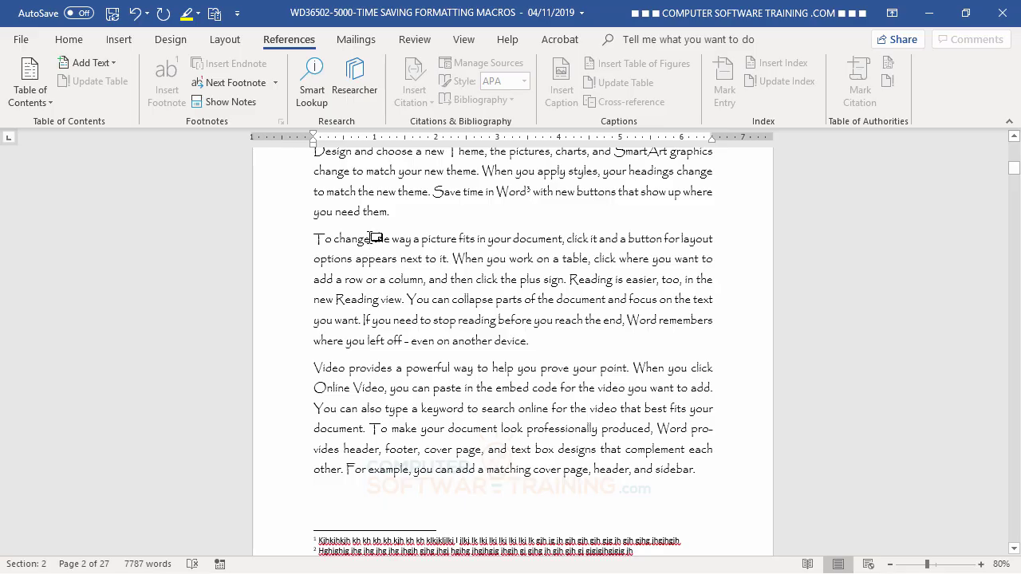
{"action": "mouse_move", "coordinate": [374, 237]}
{"action": "left_click", "coordinate": [548, 411]}
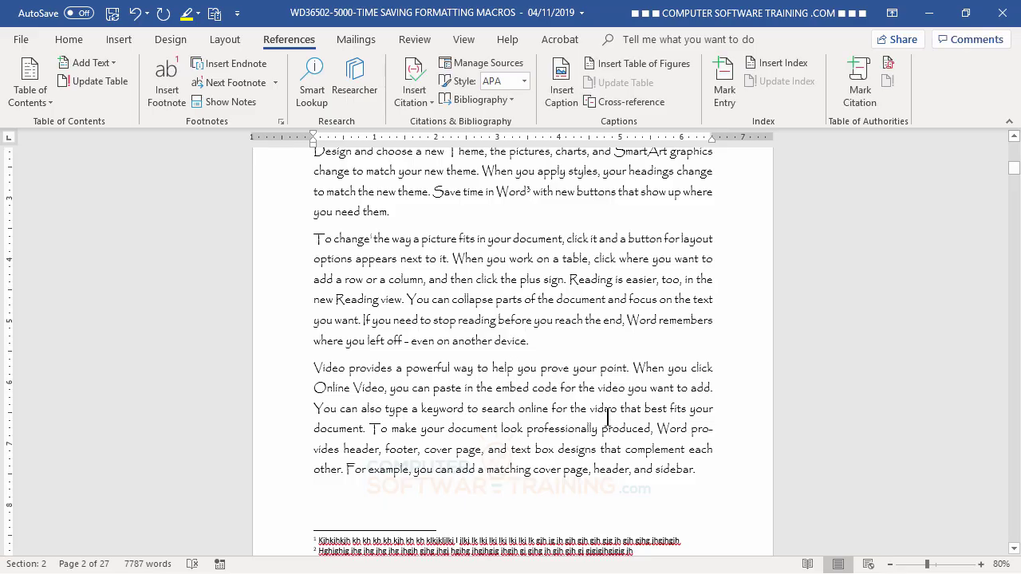
{"action": "left_click", "coordinate": [228, 72]}
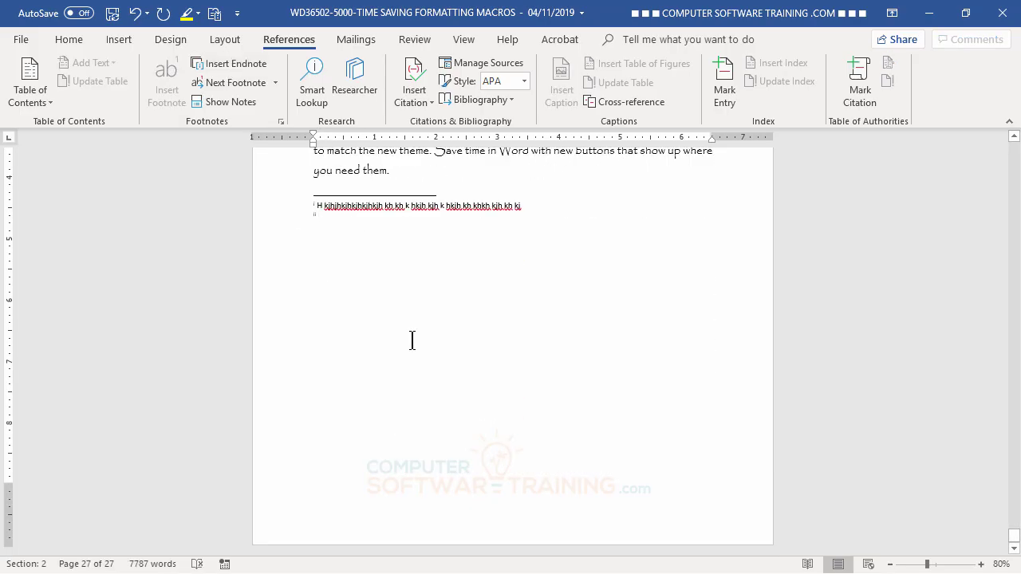
{"action": "type", "text": "K gjh gjhgjhgjhgjhgjh"}
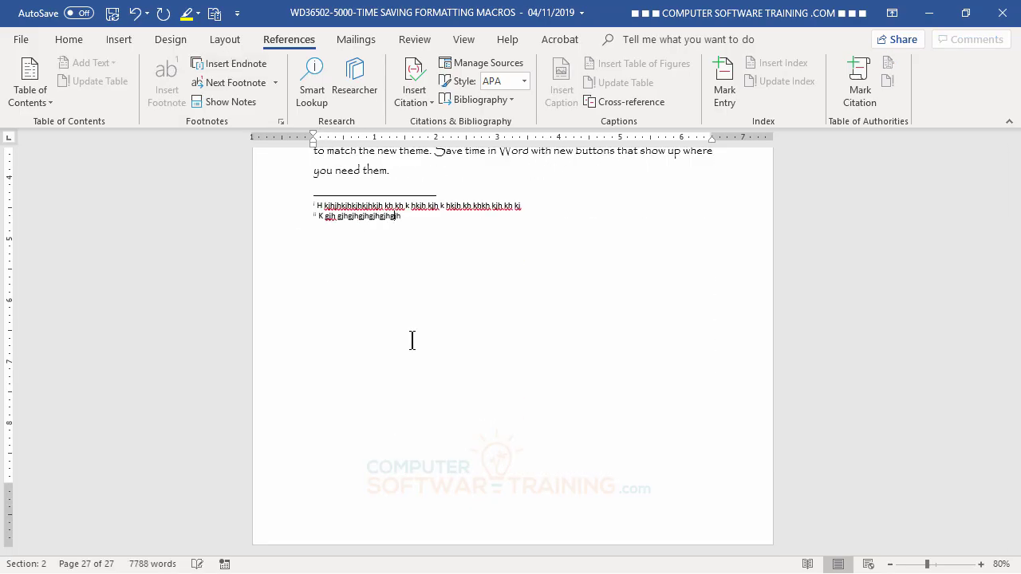
{"action": "type", "text": "g jhg jh gjh gjh"}
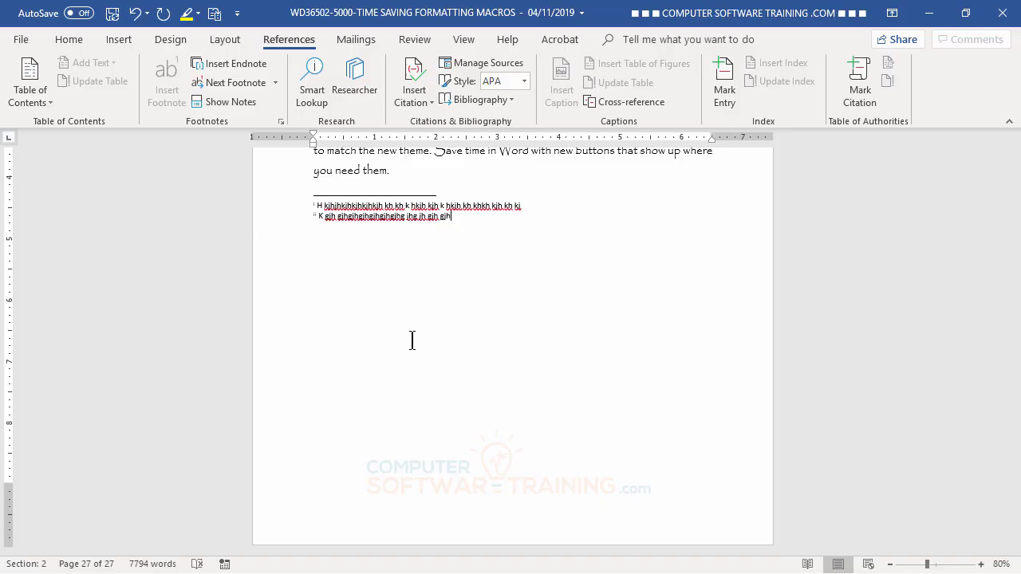
Review the footnote and endnote reference marks in the text of page 2 and the footnotes at its foot
{"action": "key", "text": "ctrl+Home"}
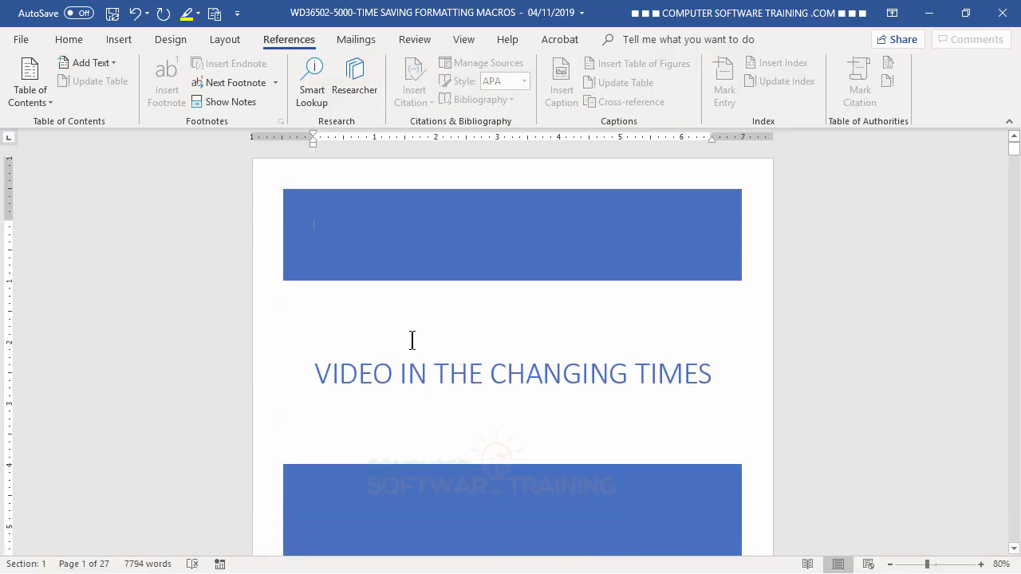
{"action": "scroll", "coordinate": [515, 351], "scroll_direction": "down", "scroll_amount": 3}
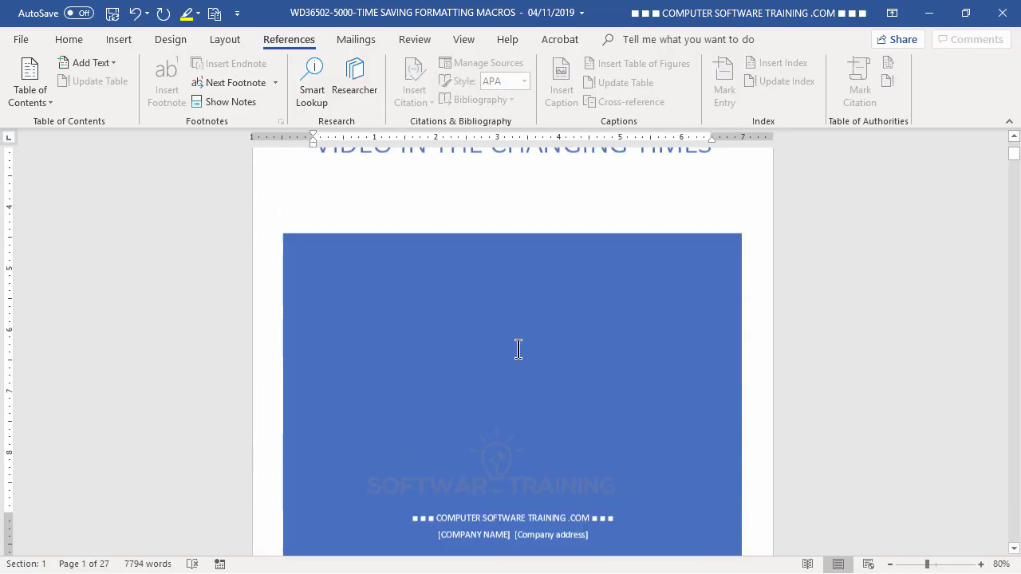
{"action": "scroll", "coordinate": [518, 349], "scroll_direction": "down", "scroll_amount": 10}
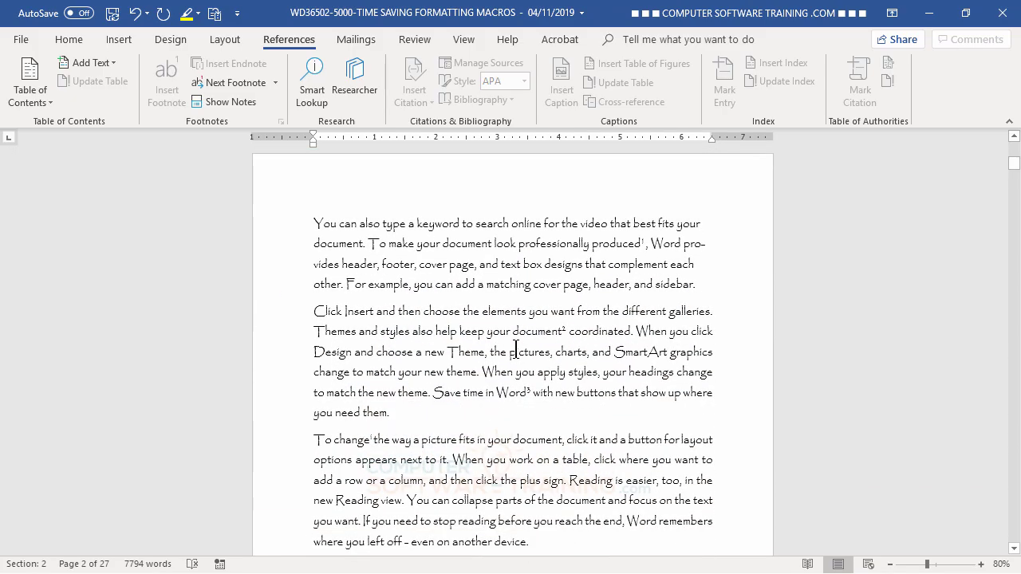
{"action": "scroll", "coordinate": [516, 349], "scroll_direction": "down", "scroll_amount": 3}
{"action": "scroll", "coordinate": [515, 350], "scroll_direction": "up", "scroll_amount": 5}
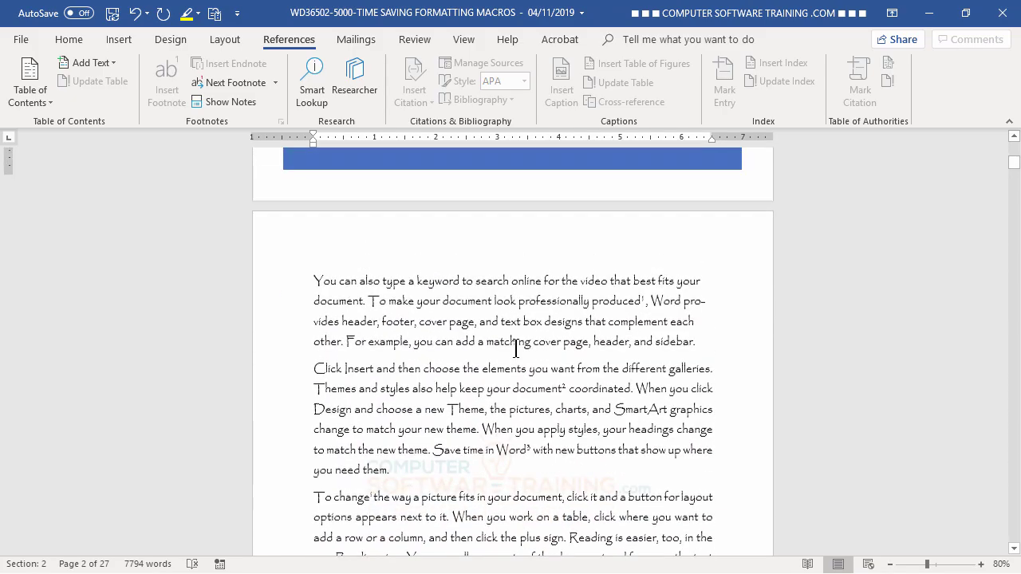
{"action": "scroll", "coordinate": [515, 349], "scroll_direction": "down", "scroll_amount": 1}
{"action": "scroll", "coordinate": [515, 349], "scroll_direction": "up", "scroll_amount": 1}
{"action": "scroll", "coordinate": [515, 350], "scroll_direction": "down", "scroll_amount": 1}
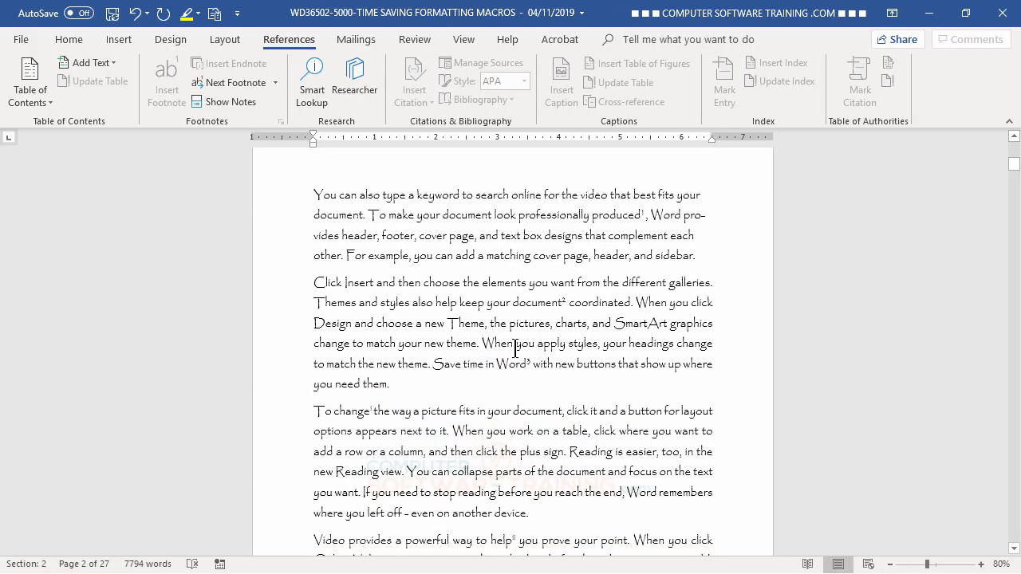
{"action": "scroll", "coordinate": [515, 349], "scroll_direction": "up", "scroll_amount": 1}
{"action": "scroll", "coordinate": [516, 349], "scroll_direction": "down", "scroll_amount": 1}
{"action": "scroll", "coordinate": [514, 348], "scroll_direction": "down", "scroll_amount": 5}
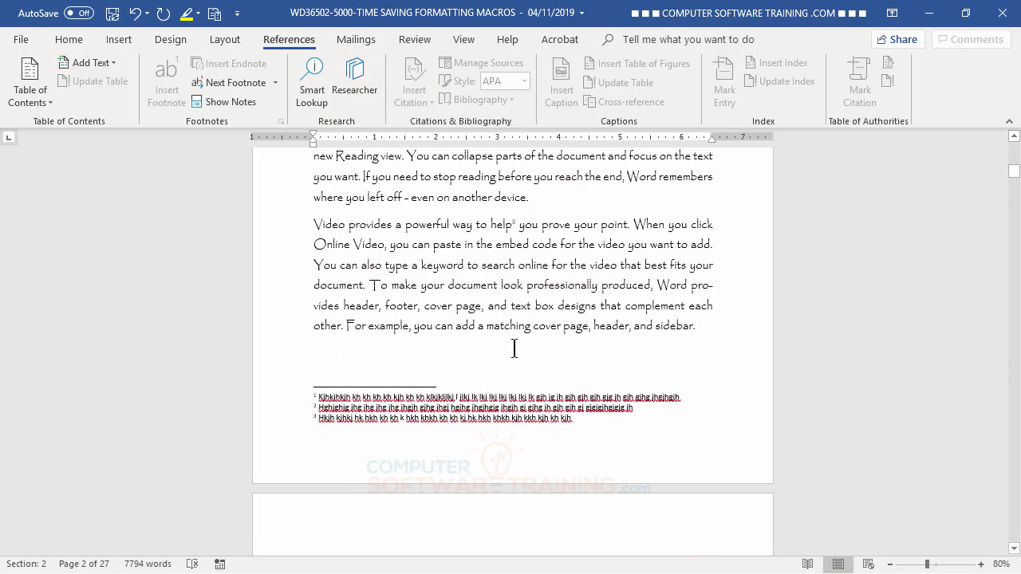
{"action": "scroll", "coordinate": [513, 348], "scroll_direction": "up", "scroll_amount": 3}
{"action": "scroll", "coordinate": [515, 348], "scroll_direction": "up", "scroll_amount": 4}
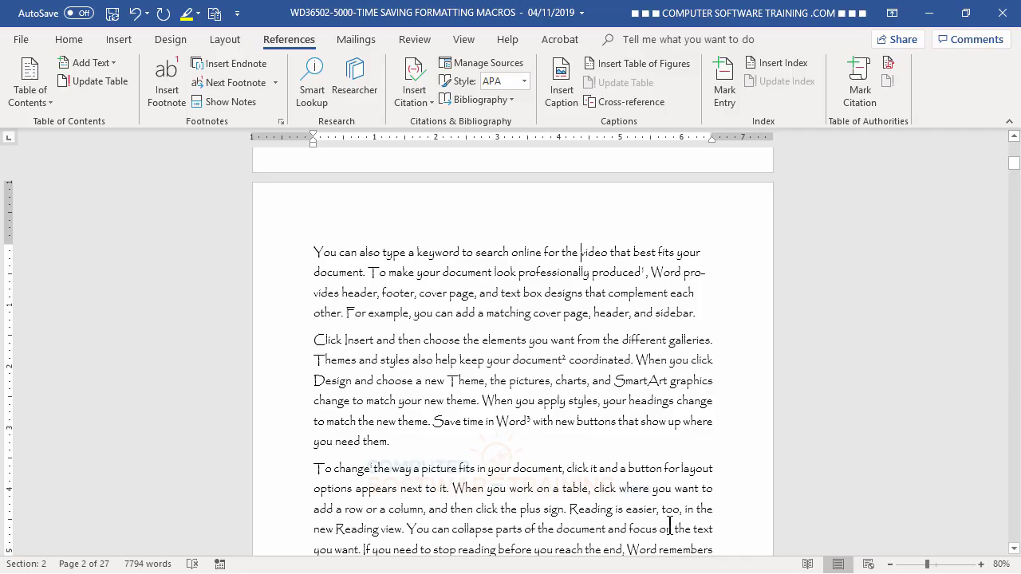
Mark all occurrences of "video" as index entries for the current page, with bold and italic page numbers
{"action": "double_click", "coordinate": [584, 252]}
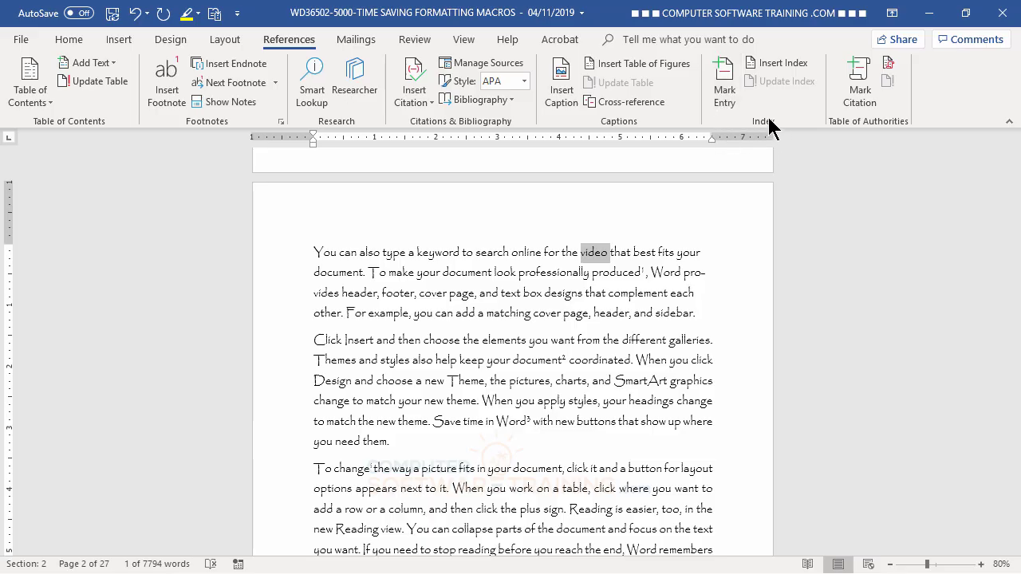
{"action": "left_click", "coordinate": [723, 80]}
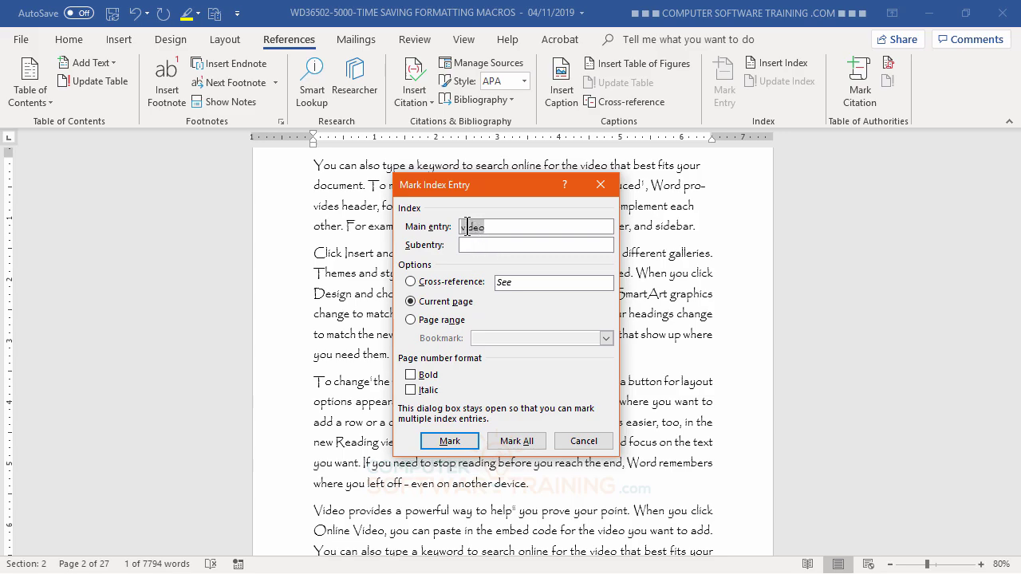
{"action": "left_click", "coordinate": [411, 374]}
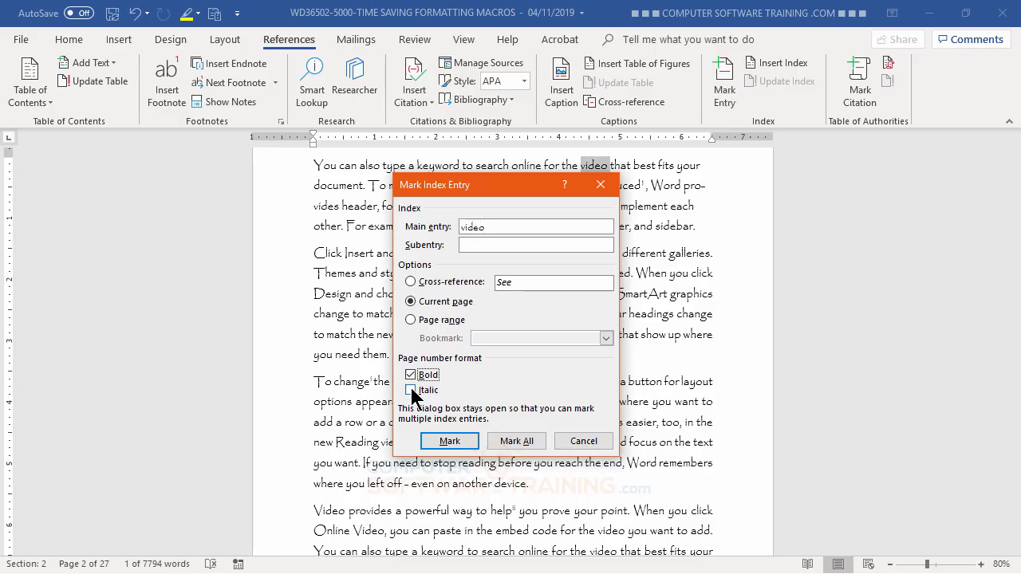
{"action": "left_click", "coordinate": [411, 390]}
{"action": "left_click", "coordinate": [517, 441]}
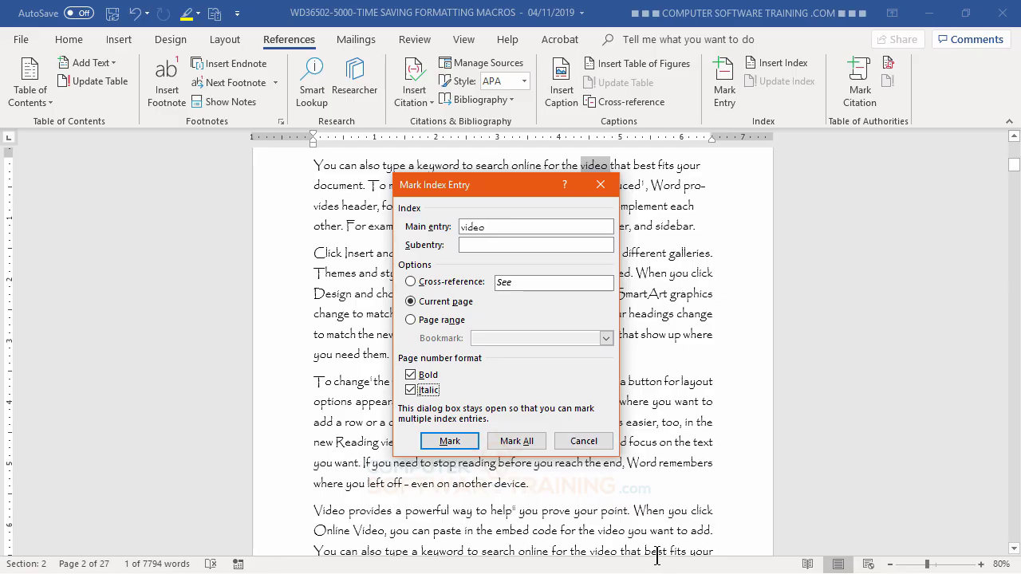
{"action": "left_click", "coordinate": [517, 444]}
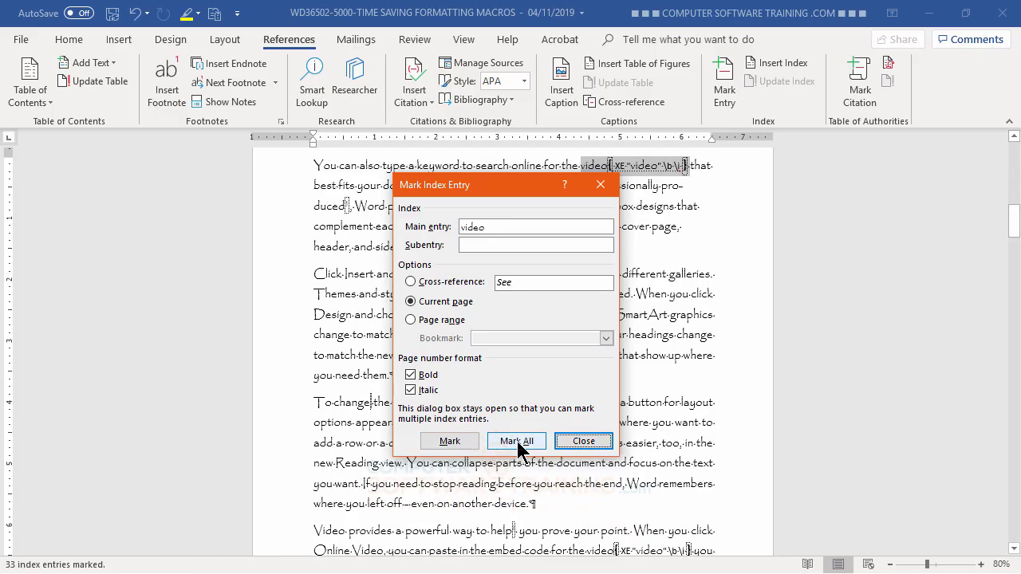
{"action": "left_click", "coordinate": [591, 443]}
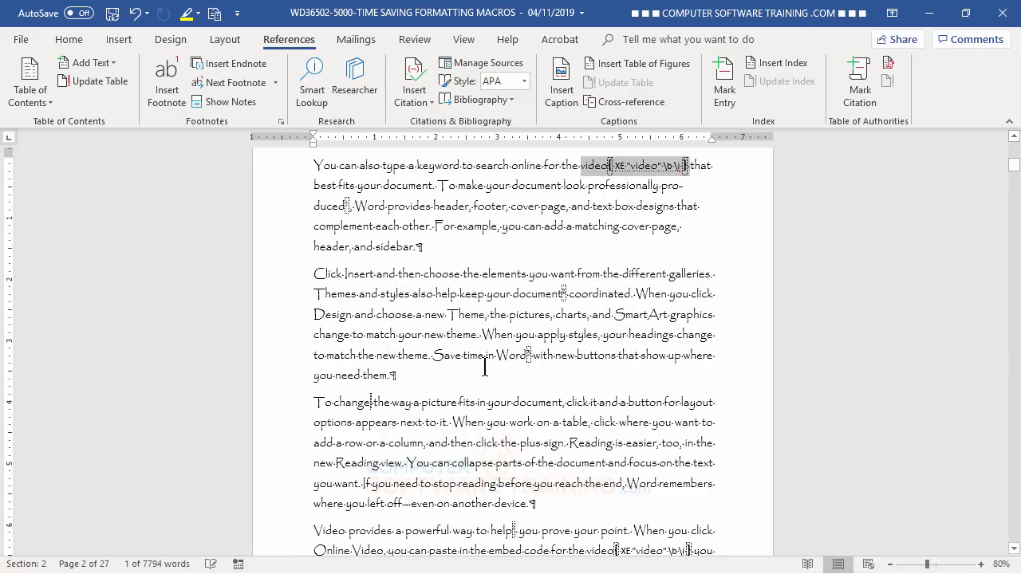
Hide the formatting marks and index entry fields in the document
{"action": "scroll", "coordinate": [489, 365], "scroll_direction": "up", "scroll_amount": 1}
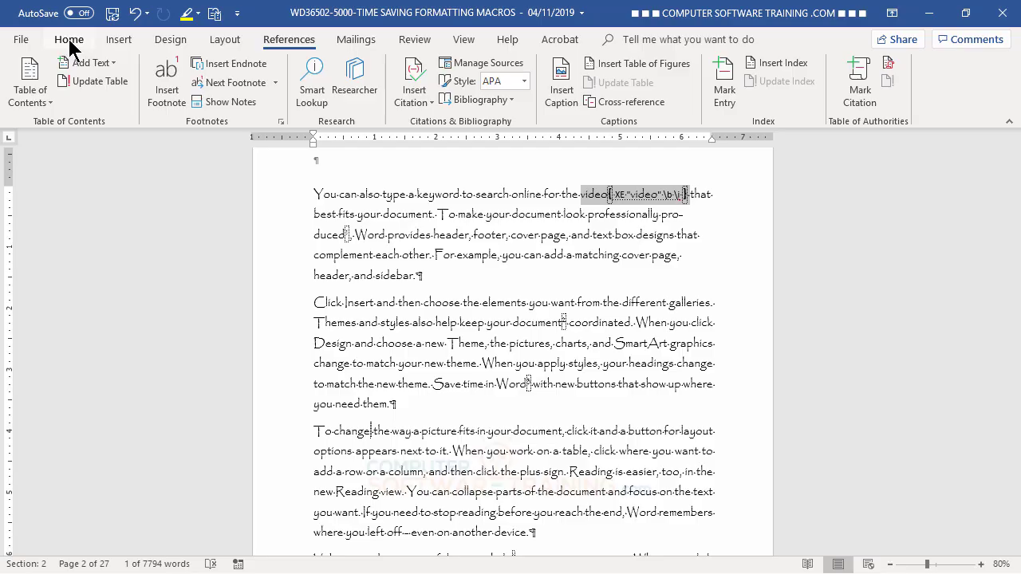
{"action": "left_click", "coordinate": [69, 41]}
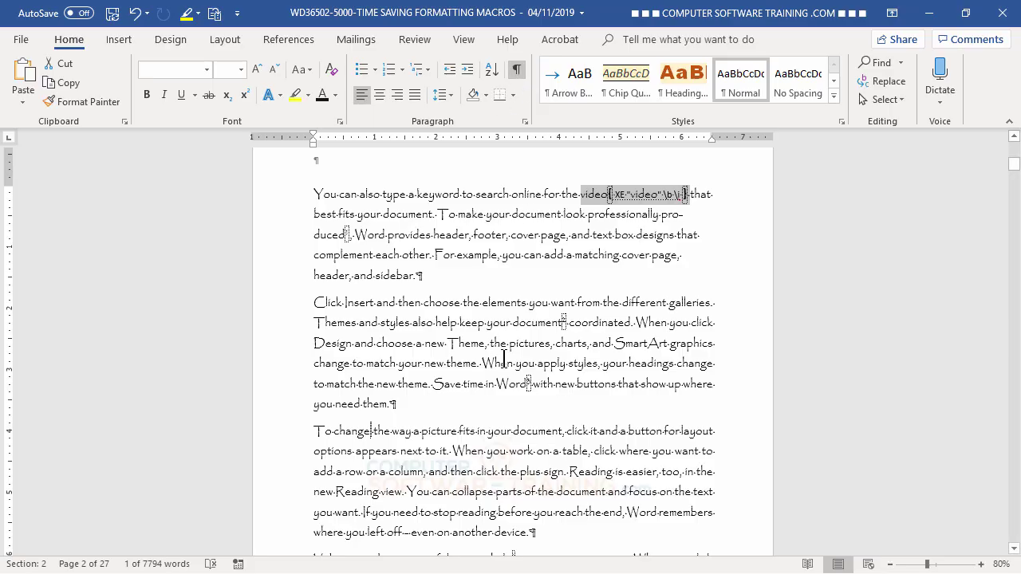
{"action": "left_click", "coordinate": [519, 71]}
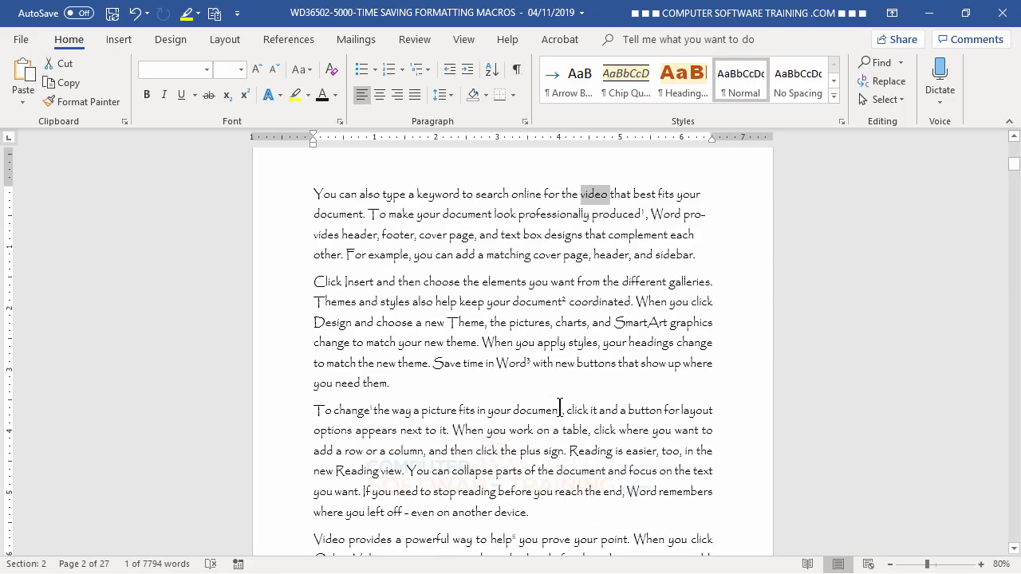
Show the formatting marks briefly to inspect the index field after "video" in the first paragraph, and hide them again
{"action": "left_click", "coordinate": [552, 284]}
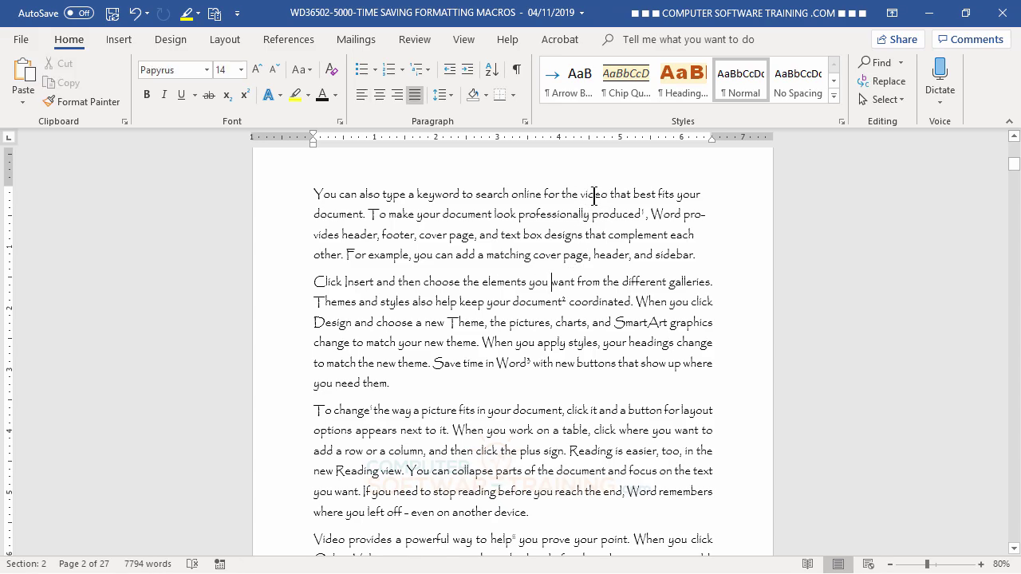
{"action": "left_click", "coordinate": [518, 72]}
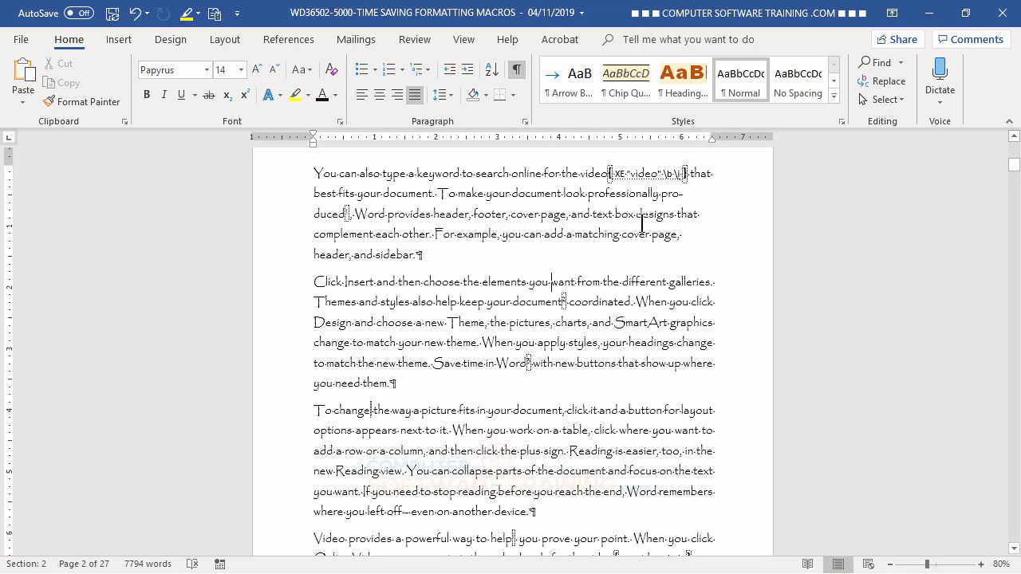
{"action": "left_click", "coordinate": [517, 71]}
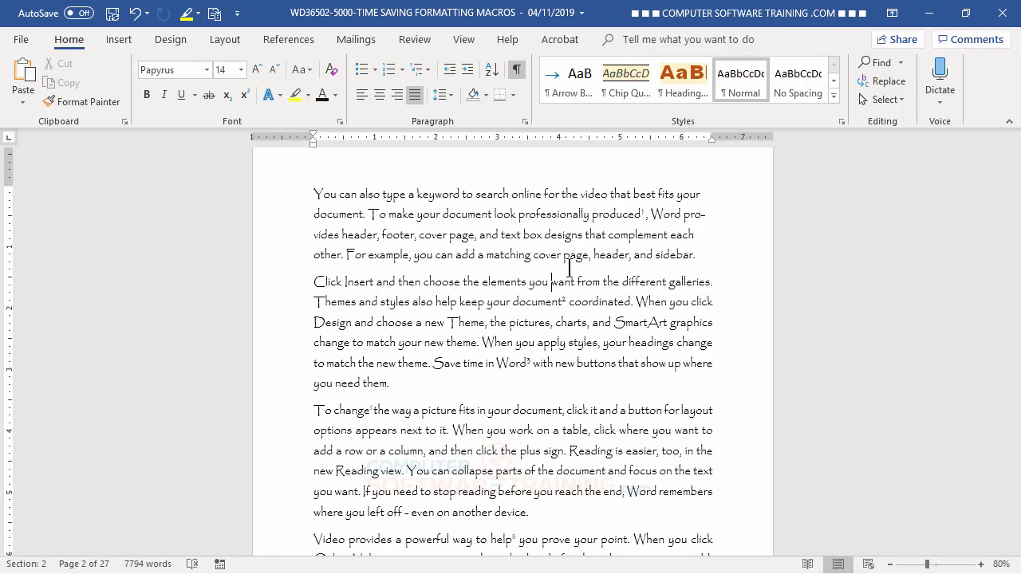
Mark all occurrences of "SmartArt graphics" as index entries for the current page, with bold and italic page numbers
{"action": "left_click_drag", "start_coordinate": [616, 322], "coordinate": [699, 322]}
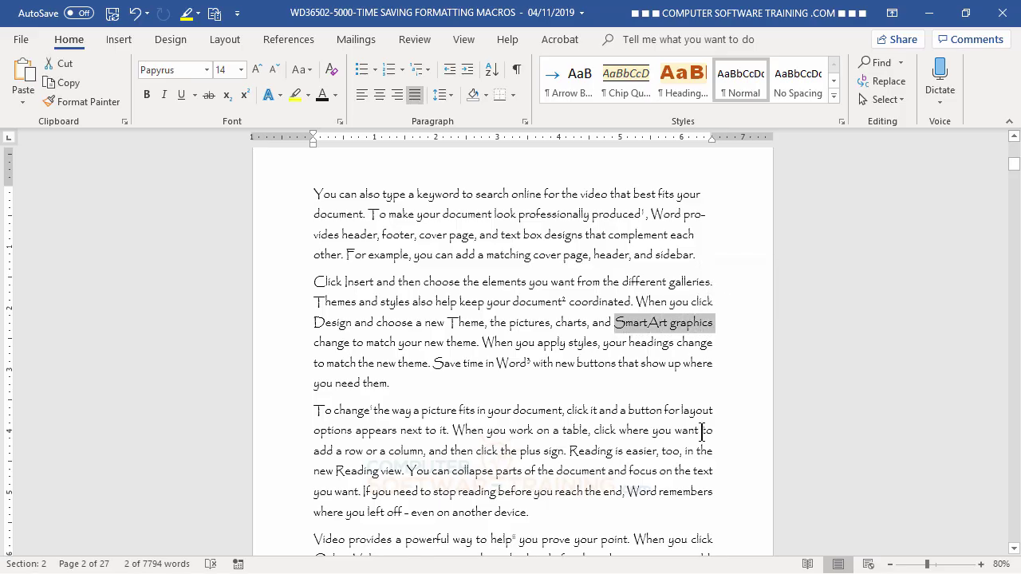
{"action": "left_click", "coordinate": [308, 42]}
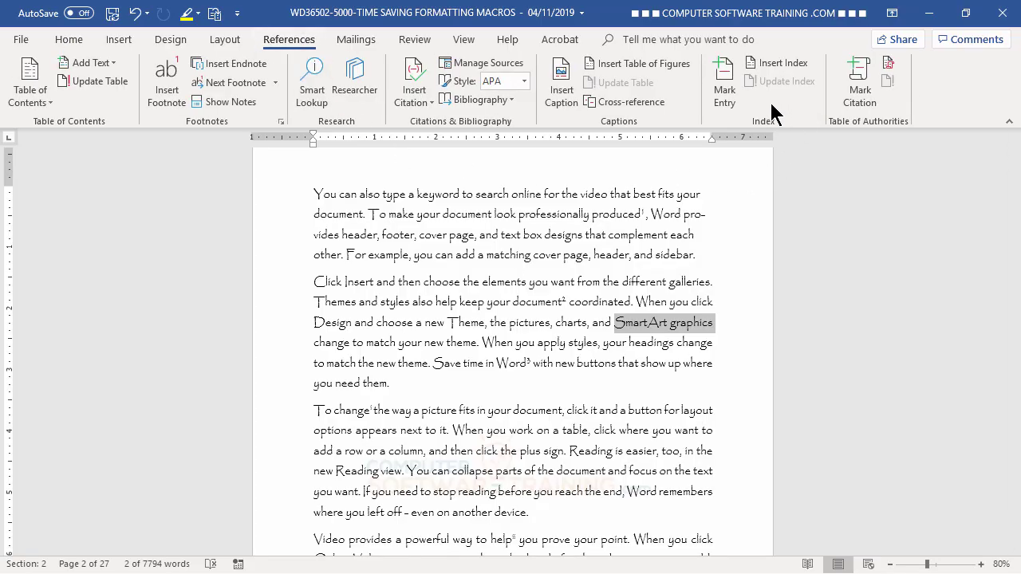
{"action": "left_click", "coordinate": [723, 80]}
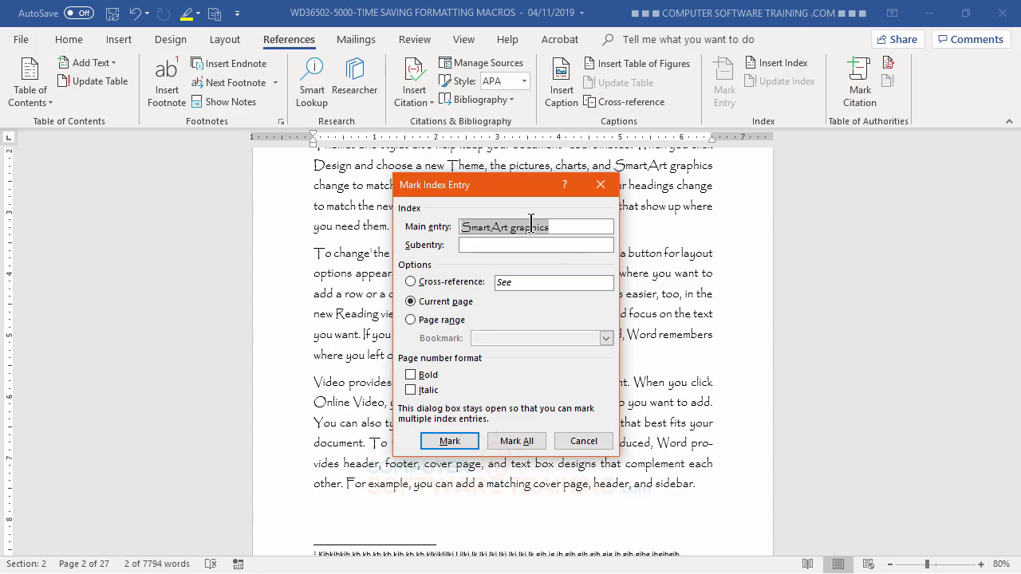
{"action": "left_click", "coordinate": [410, 375]}
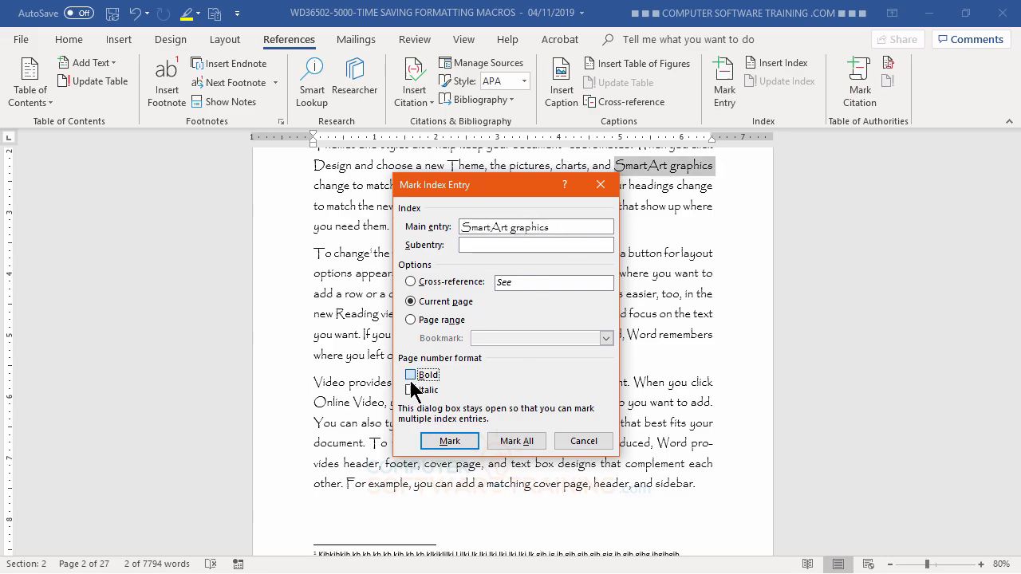
{"action": "left_click", "coordinate": [411, 390]}
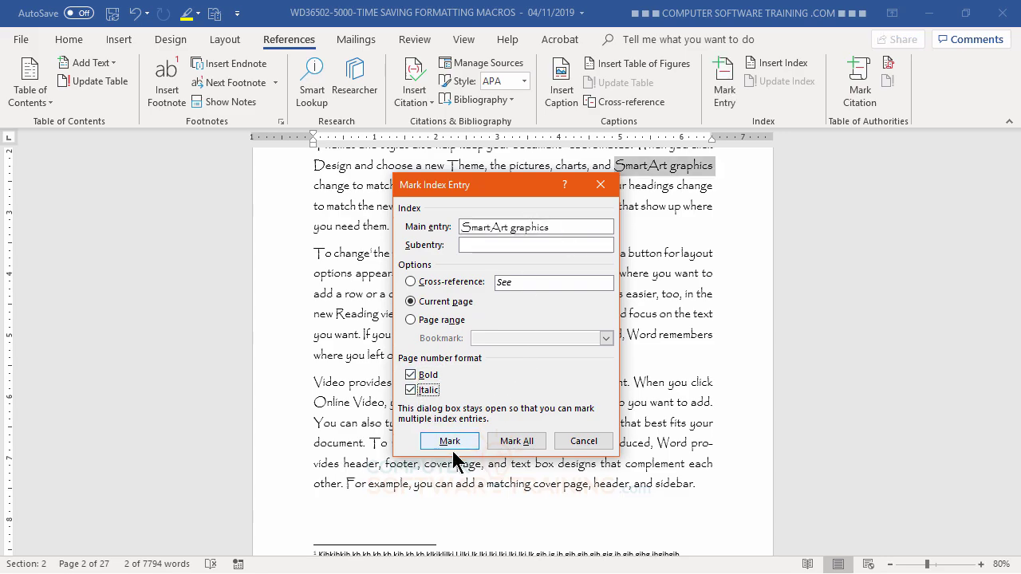
{"action": "left_click", "coordinate": [516, 444]}
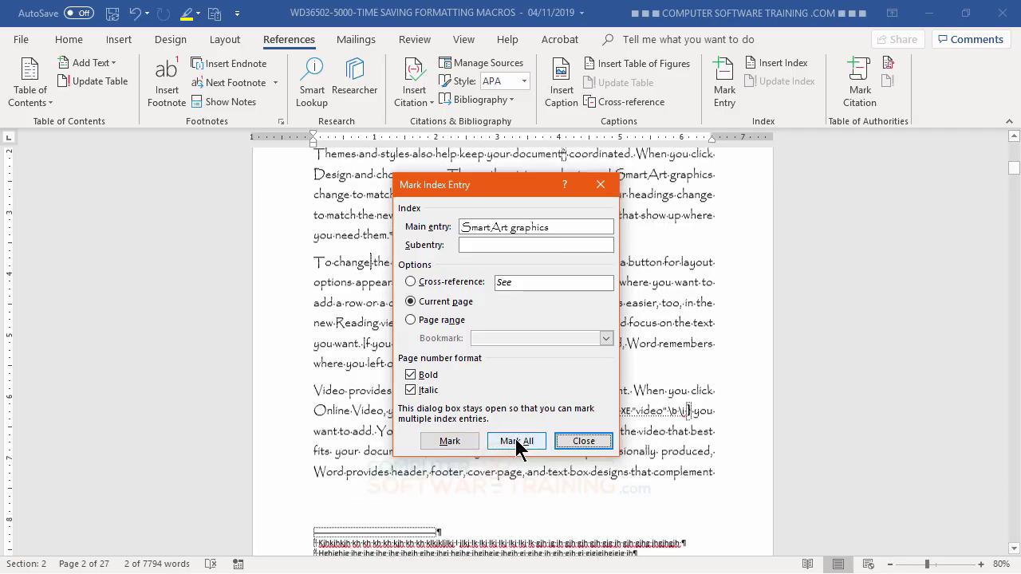
{"action": "left_click", "coordinate": [588, 449]}
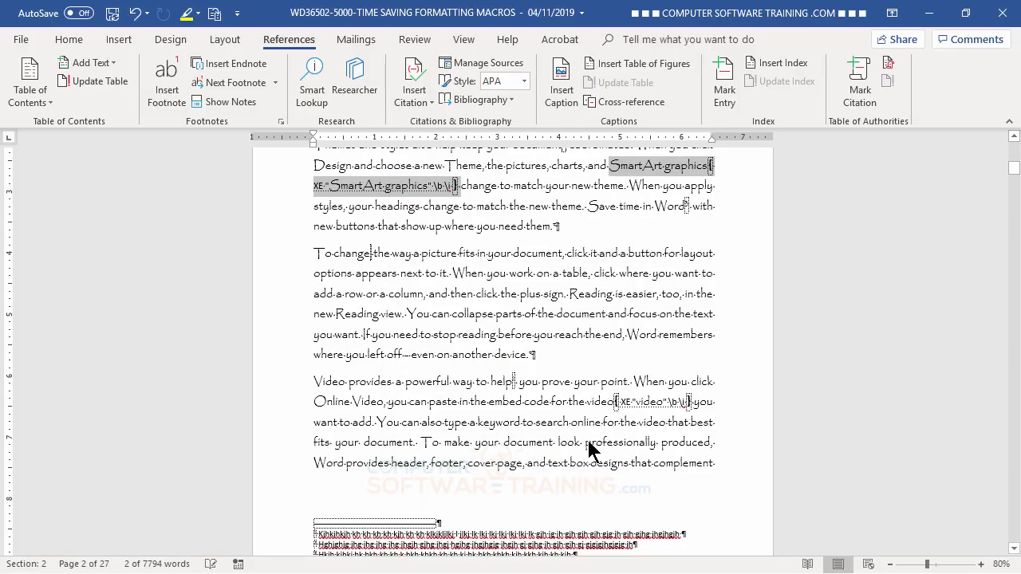
Mark all occurrences of "Themes and styles" as index entries for the current page, with bold and italic page numbers
{"action": "scroll", "coordinate": [719, 394], "scroll_direction": "down", "scroll_amount": 5}
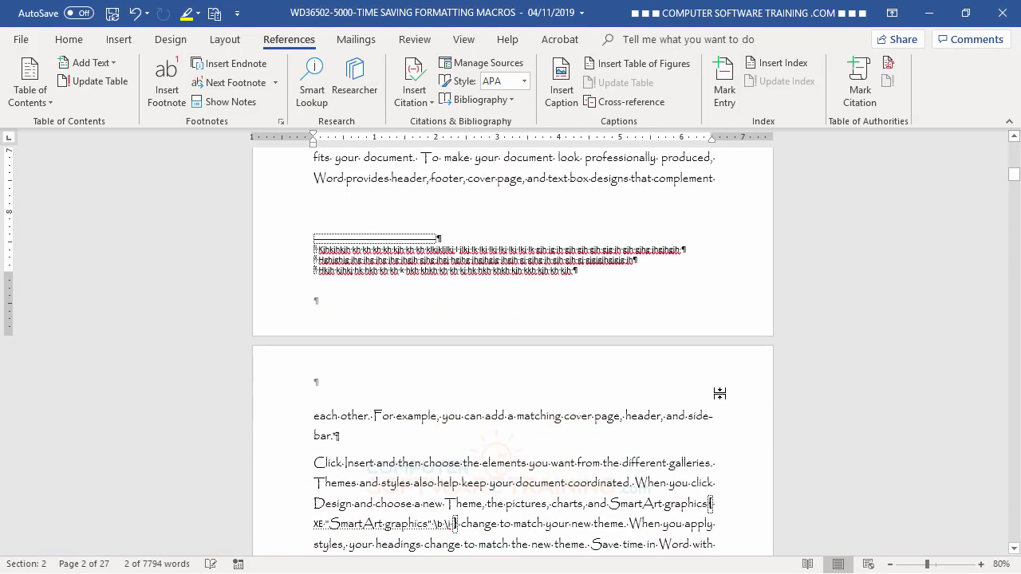
{"action": "scroll", "coordinate": [720, 394], "scroll_direction": "down", "scroll_amount": 2}
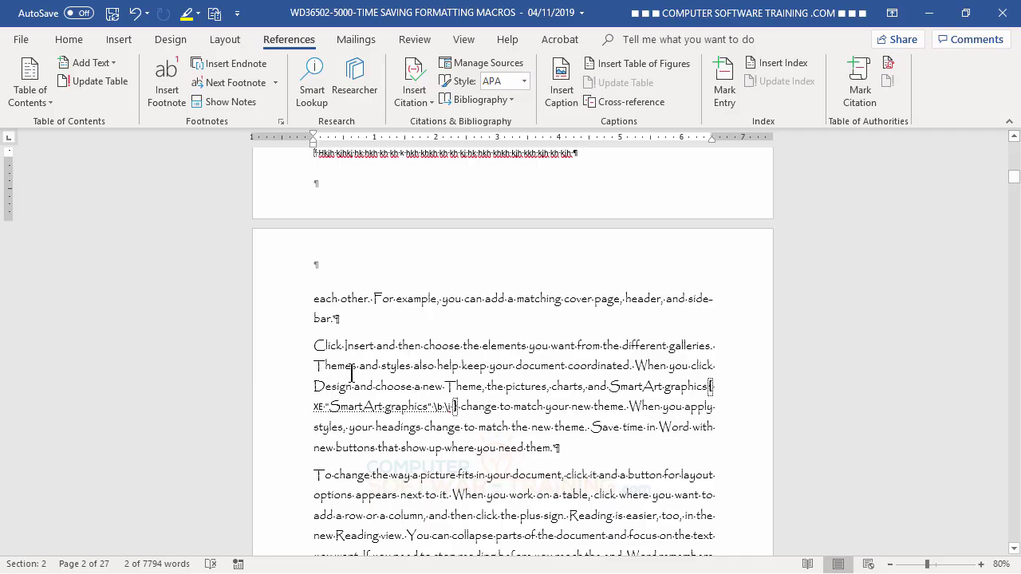
{"action": "left_click_drag", "start_coordinate": [315, 366], "coordinate": [398, 365]}
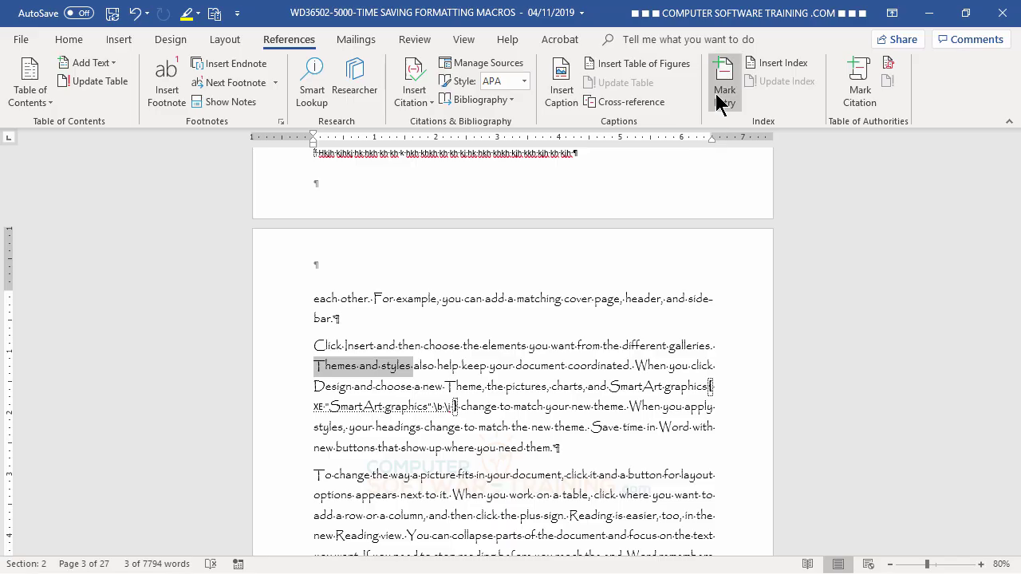
{"action": "left_click", "coordinate": [724, 88]}
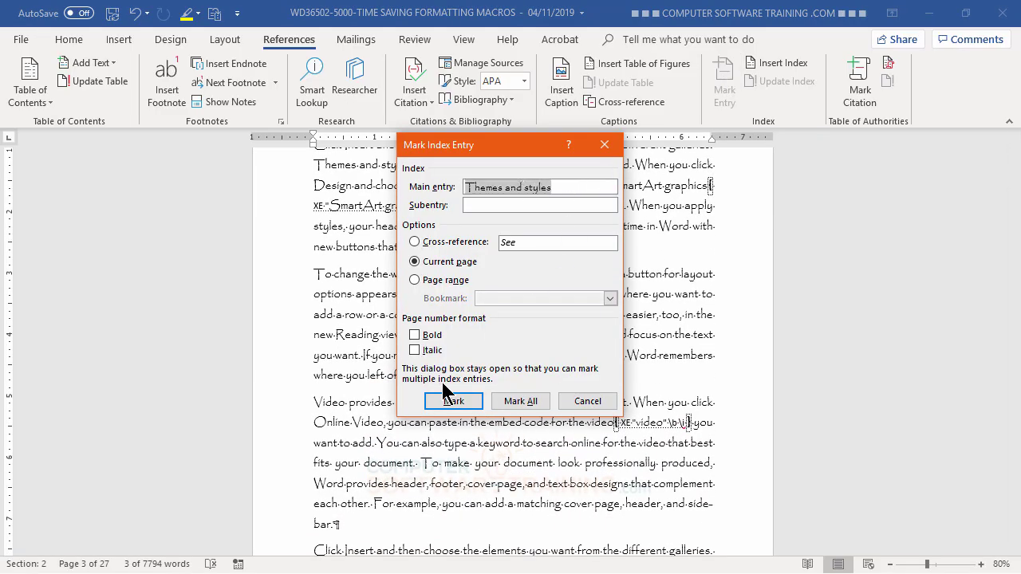
{"action": "left_click", "coordinate": [416, 336]}
{"action": "left_click", "coordinate": [415, 350]}
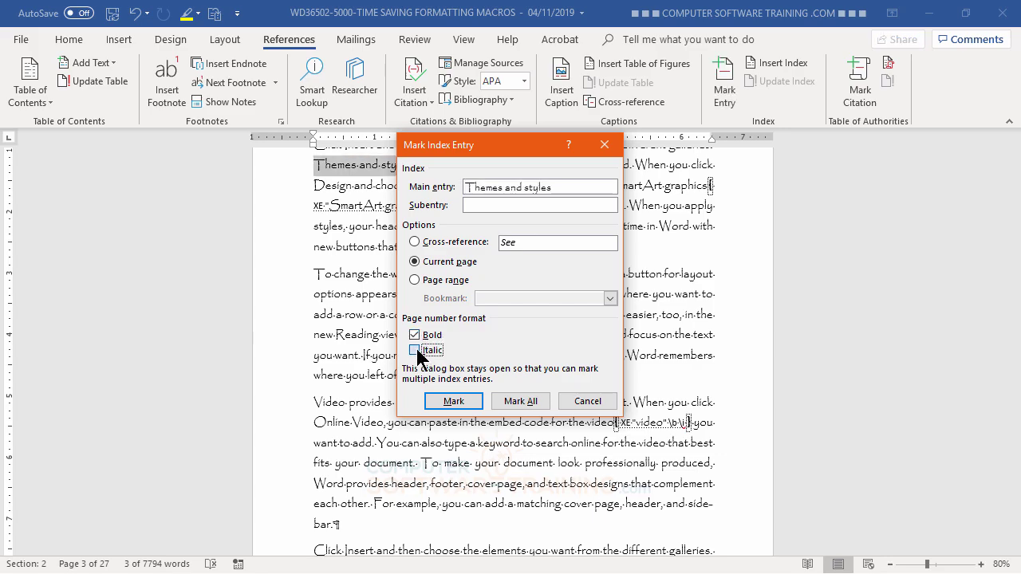
{"action": "left_click", "coordinate": [523, 402]}
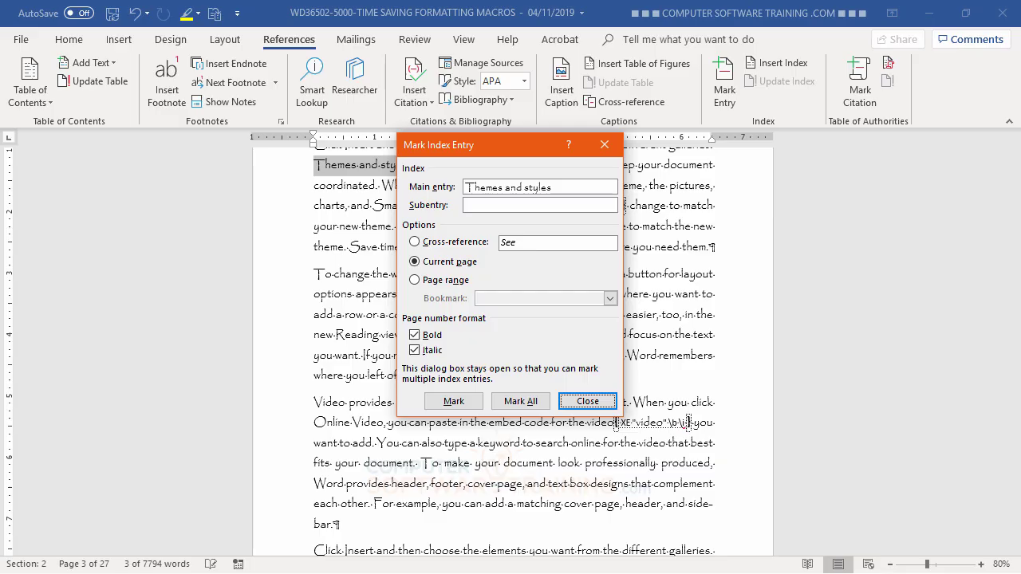
{"action": "left_click", "coordinate": [580, 400]}
Mark only the selected "Online Video" on page 4 as an index entry for the current page, with bold and italic page number
{"action": "scroll", "coordinate": [526, 462], "scroll_direction": "down", "scroll_amount": 10}
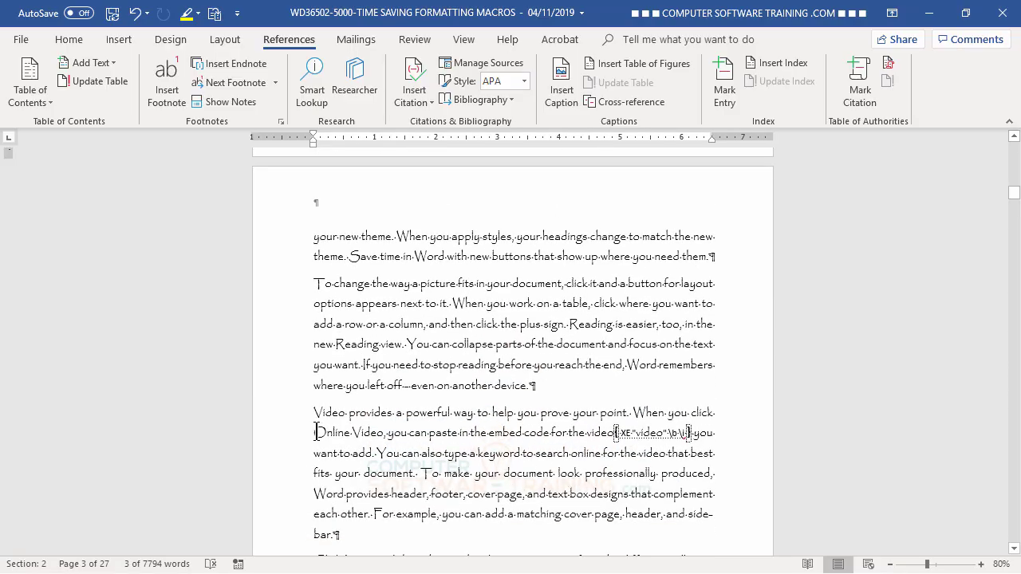
{"action": "left_click_drag", "start_coordinate": [312, 432], "coordinate": [377, 434]}
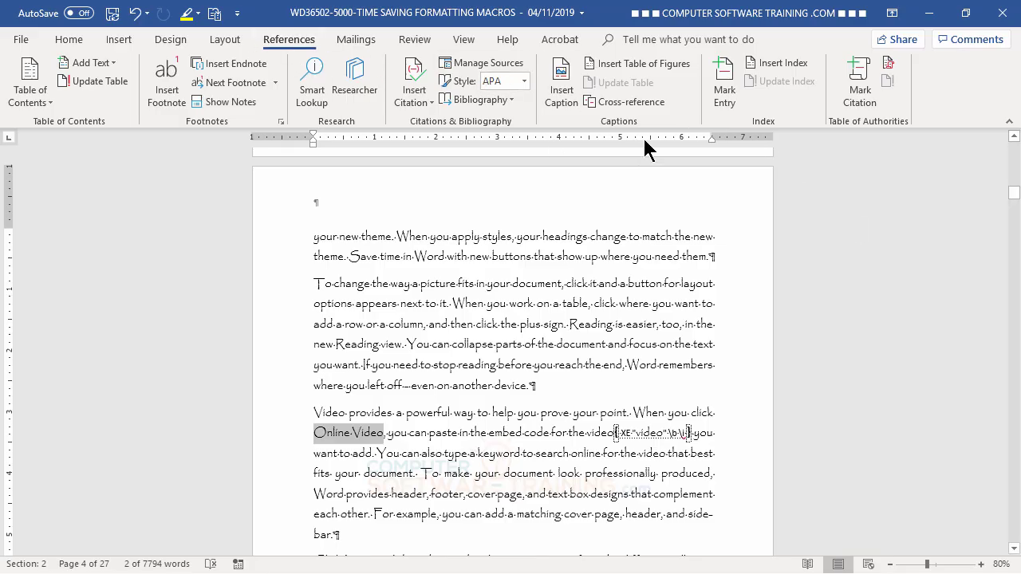
{"action": "left_click", "coordinate": [723, 87]}
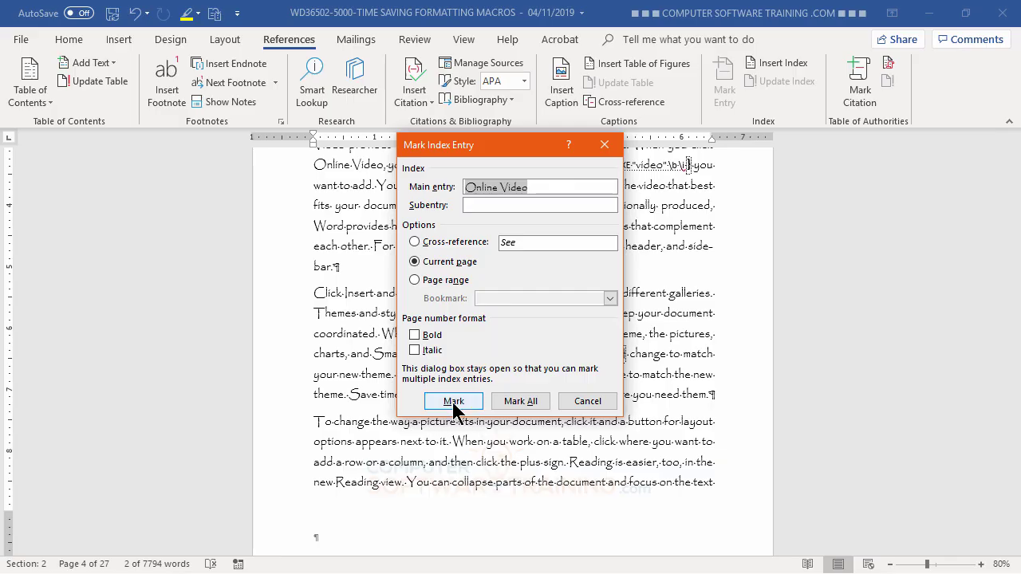
{"action": "left_click", "coordinate": [416, 336]}
{"action": "left_click", "coordinate": [415, 350]}
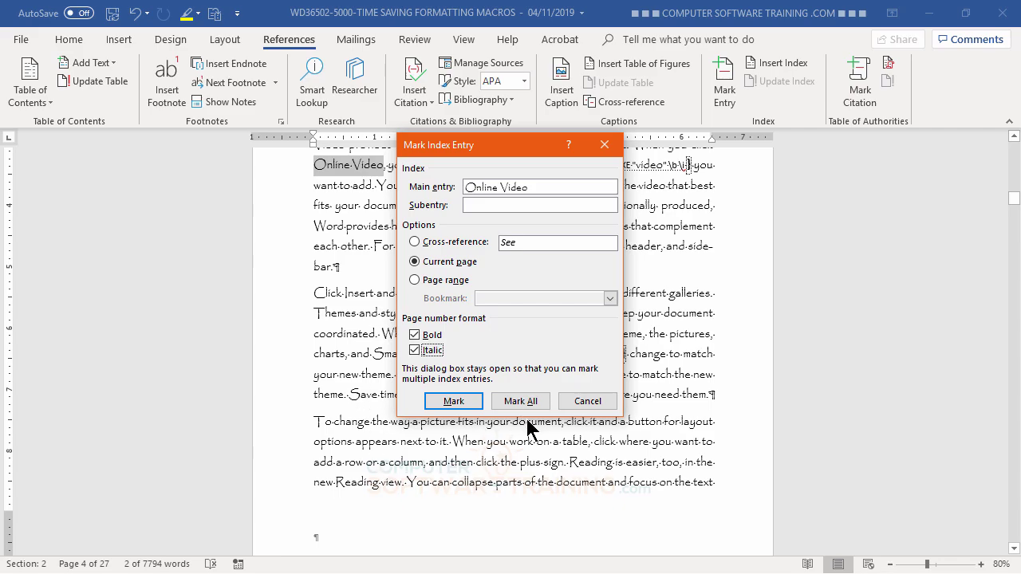
{"action": "left_click", "coordinate": [453, 401]}
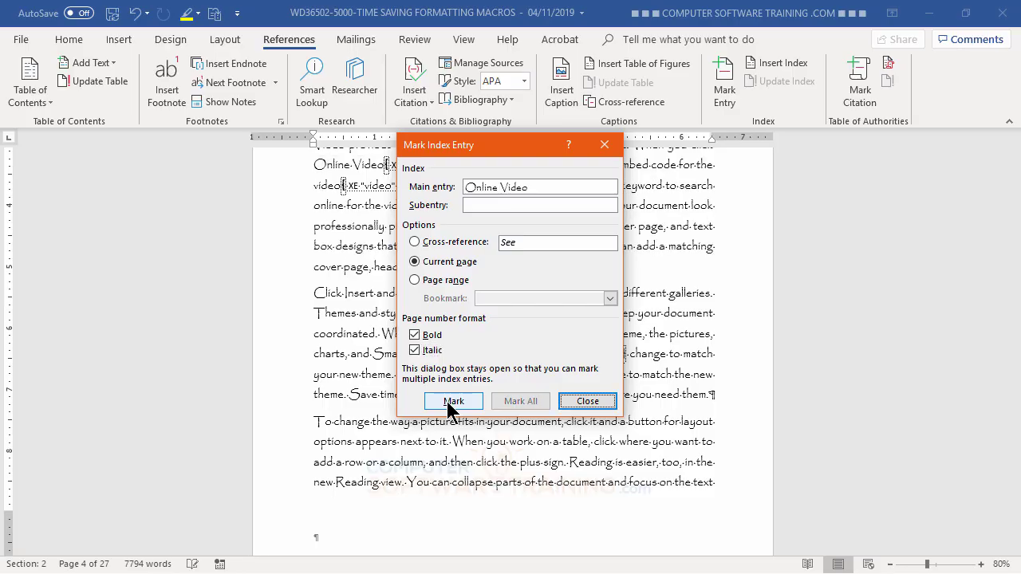
{"action": "left_click", "coordinate": [594, 402]}
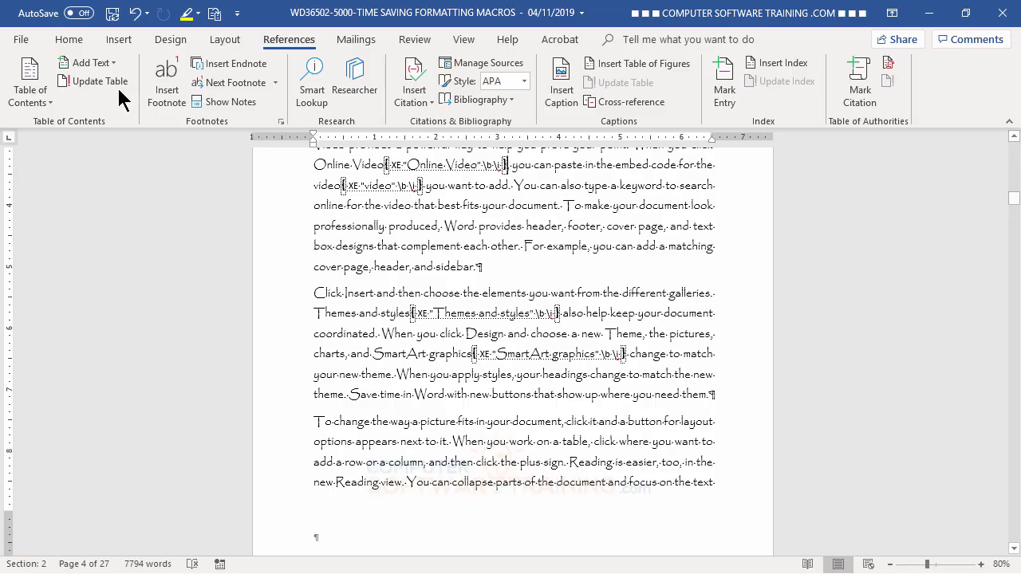
Hide the formatting marks and start a new blank page at the end of the document
{"action": "left_click", "coordinate": [70, 46]}
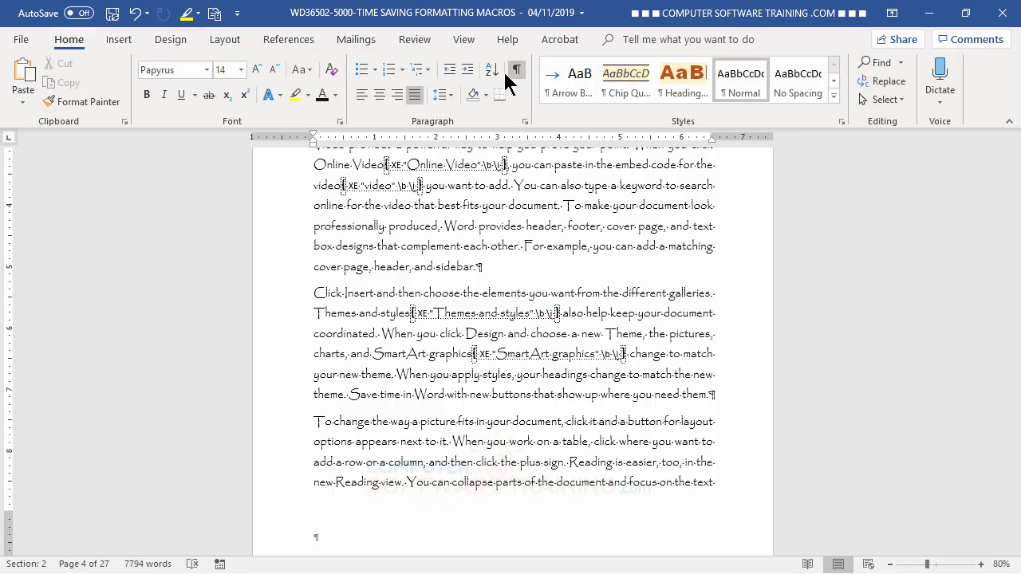
{"action": "left_click", "coordinate": [516, 70]}
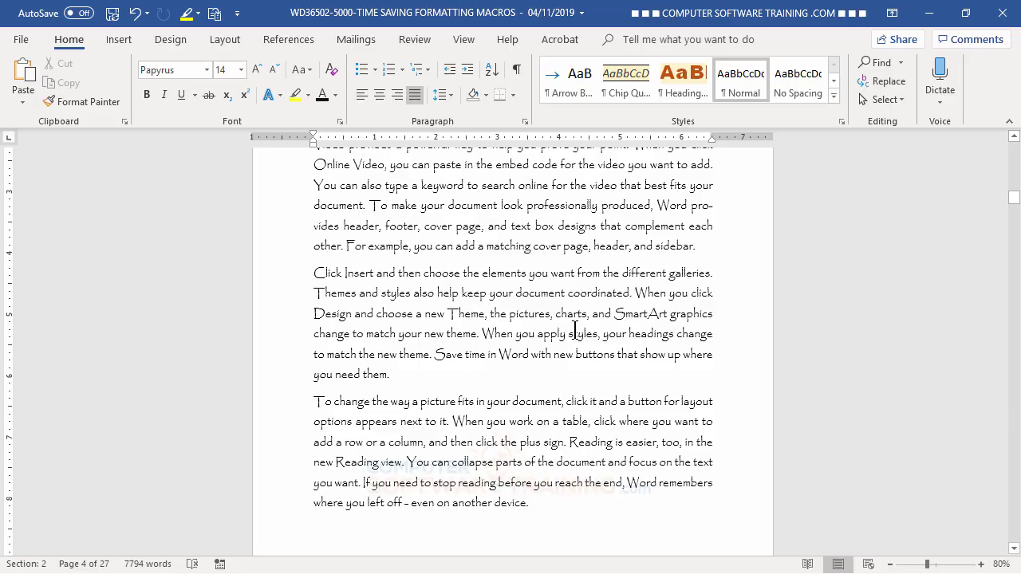
{"action": "key", "text": "ctrl+End"}
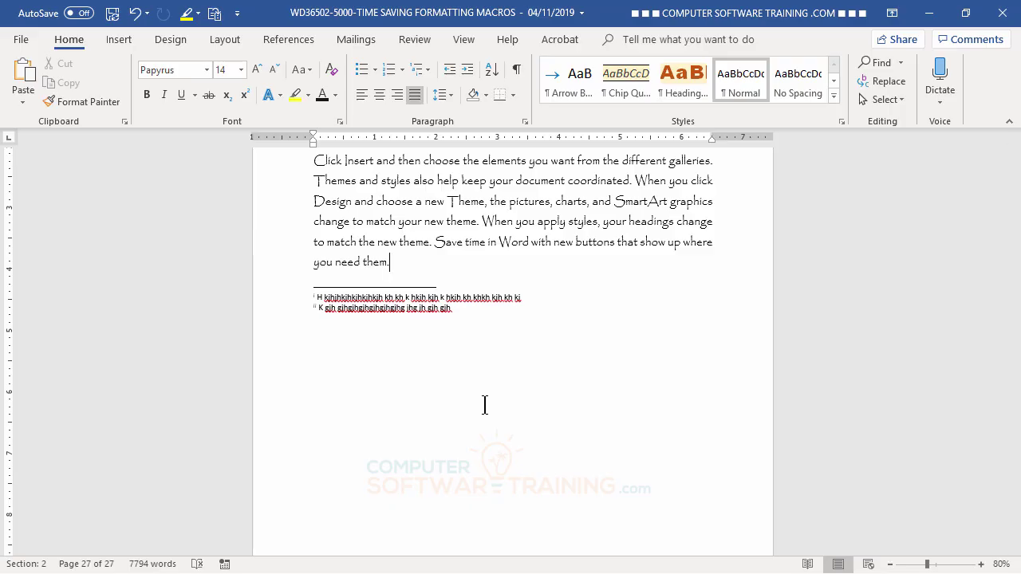
{"action": "left_click", "coordinate": [830, 498]}
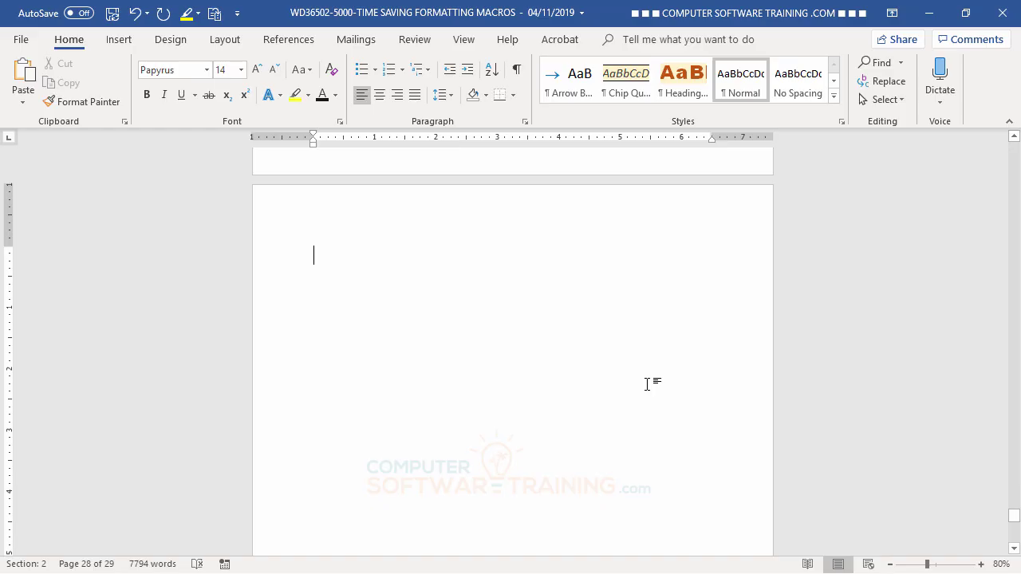
Start inserting an index on the blank page, set its format to Classic, and review the print preview
{"action": "left_click", "coordinate": [295, 44]}
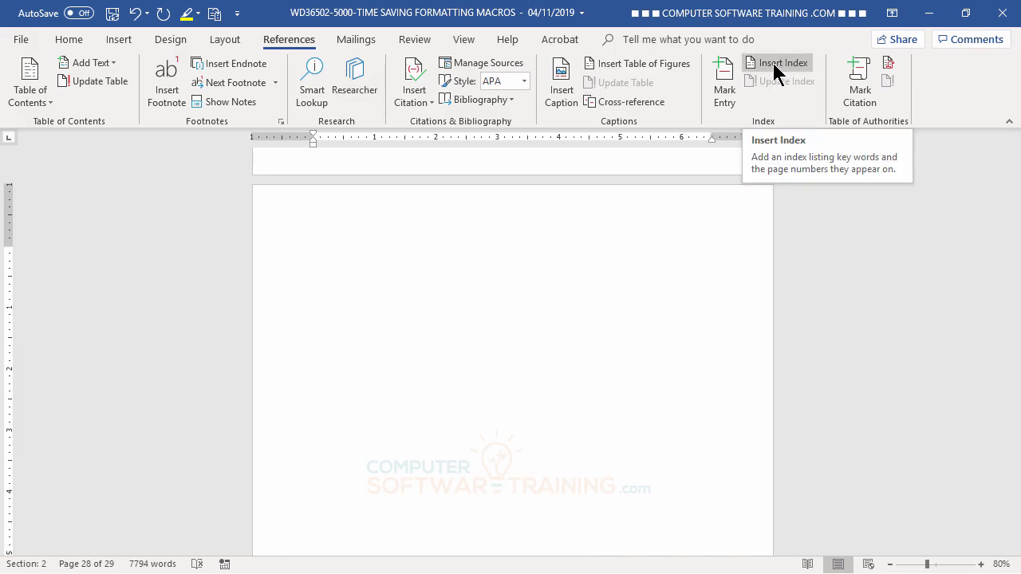
{"action": "left_click", "coordinate": [776, 69]}
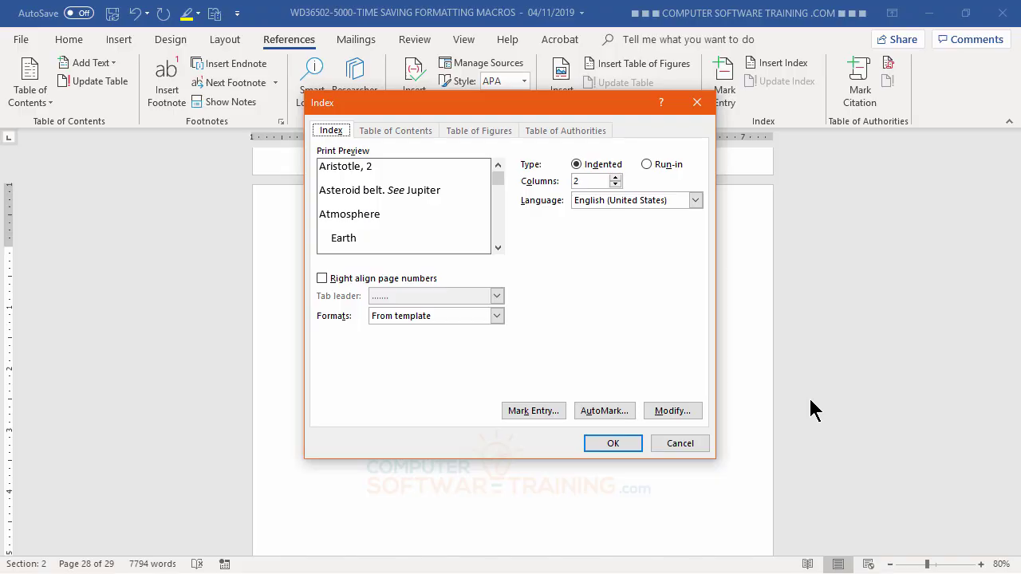
{"action": "key", "text": "alt+t"}
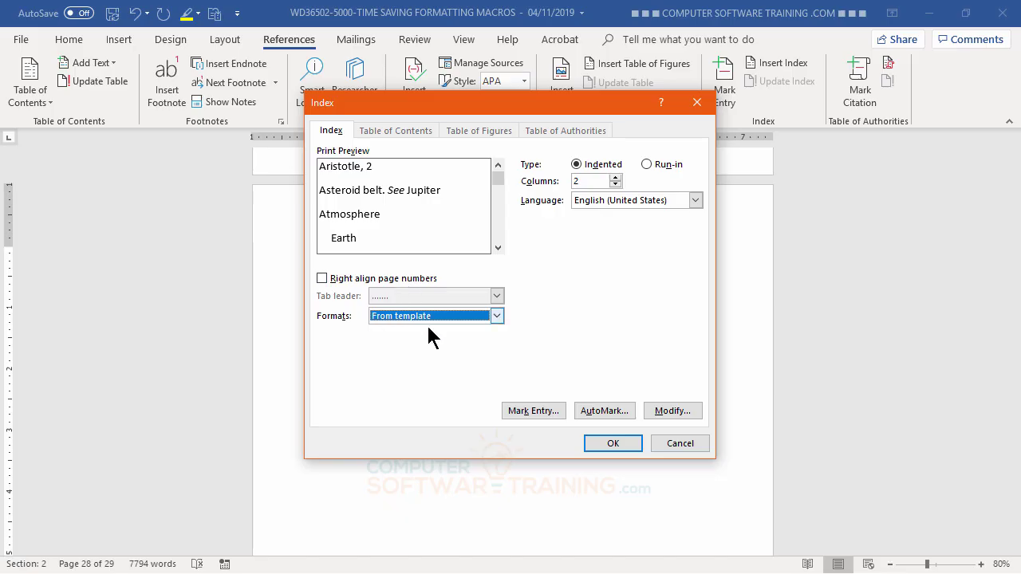
{"action": "left_click", "coordinate": [495, 316]}
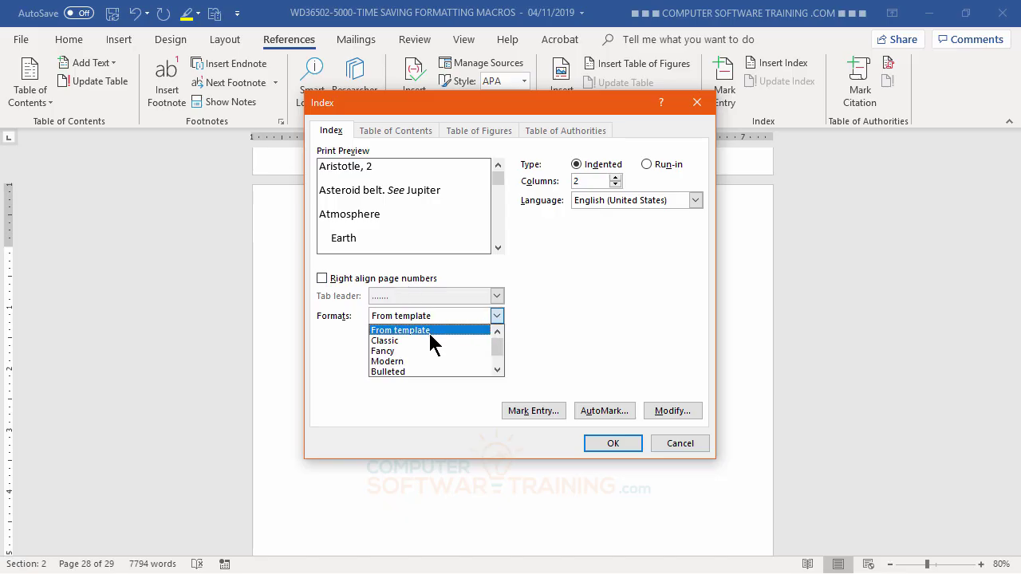
{"action": "left_click", "coordinate": [393, 341]}
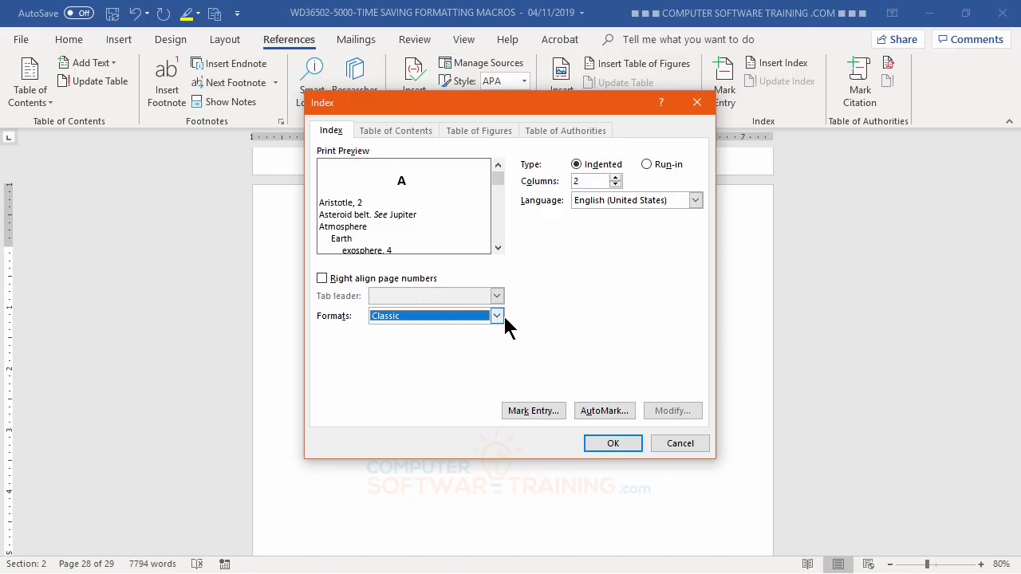
{"action": "left_click", "coordinate": [498, 248]}
{"action": "left_click", "coordinate": [497, 248]}
{"action": "left_click", "coordinate": [498, 248]}
{"action": "left_click", "coordinate": [498, 248]}
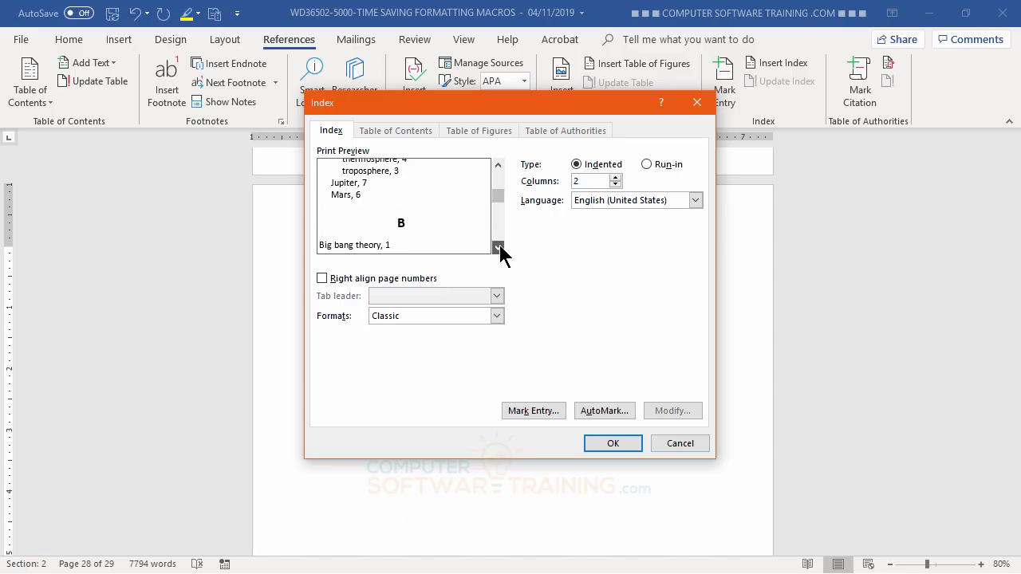
{"action": "left_click", "coordinate": [497, 248]}
{"action": "left_click_drag", "start_coordinate": [497, 199], "coordinate": [497, 169]}
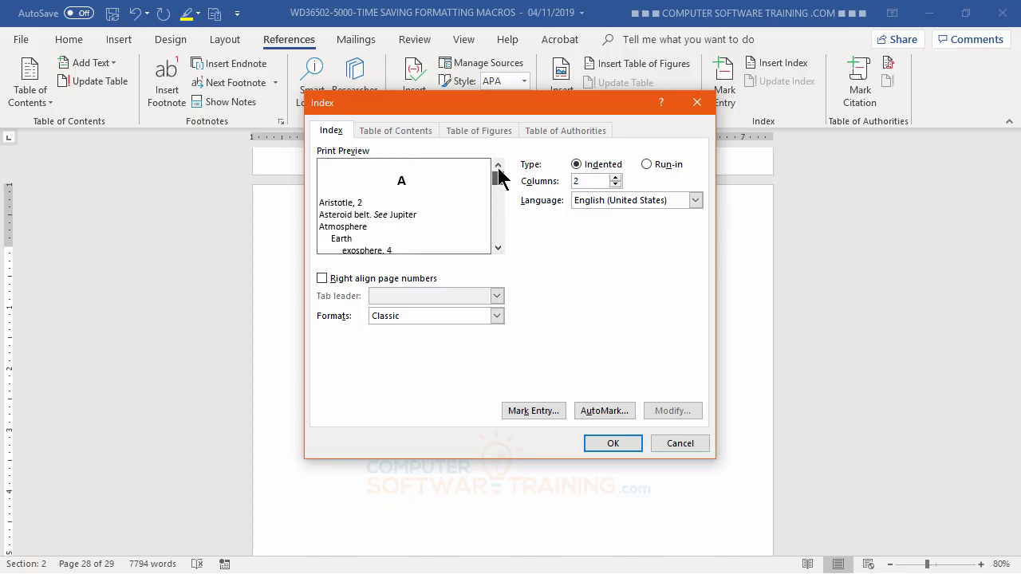
Try the Fancy index format and switch back to Classic
{"action": "left_click", "coordinate": [497, 316]}
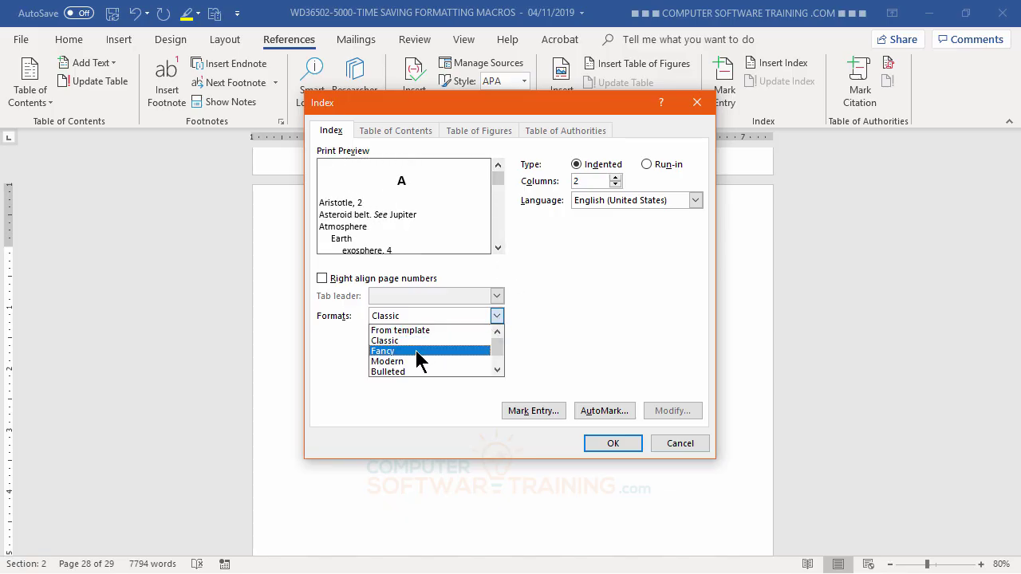
{"action": "left_click", "coordinate": [416, 352]}
{"action": "left_click", "coordinate": [496, 316]}
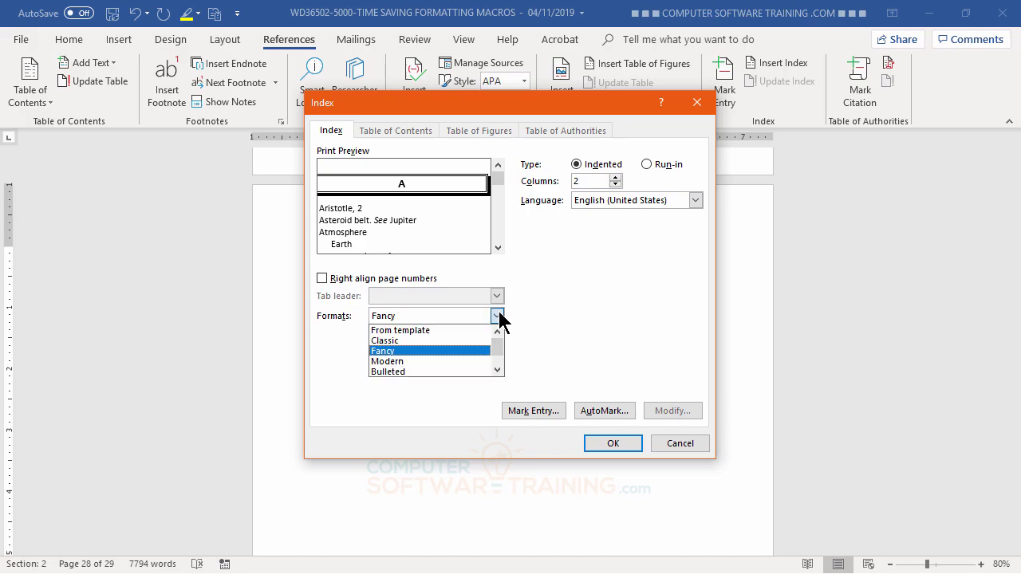
{"action": "left_click", "coordinate": [397, 342]}
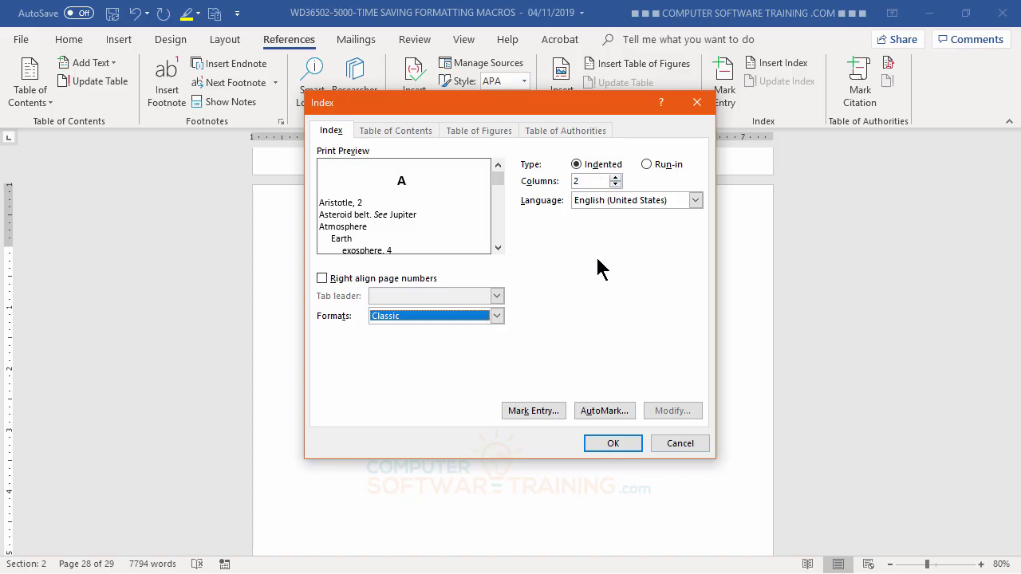
Set the index to 1 column, preview right-aligned page numbers, and insert it without that alignment
{"action": "left_click", "coordinate": [615, 184]}
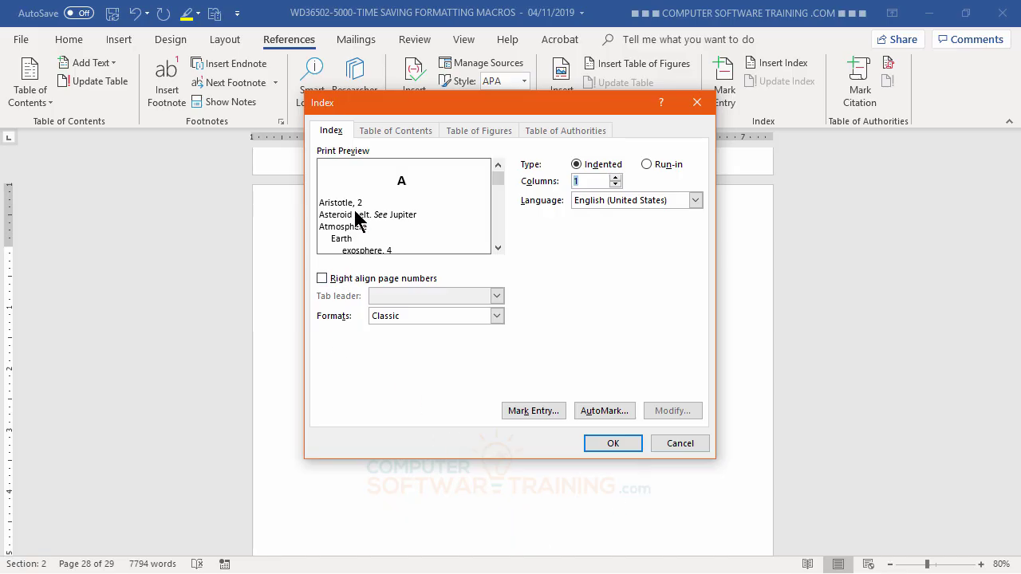
{"action": "left_click", "coordinate": [324, 280]}
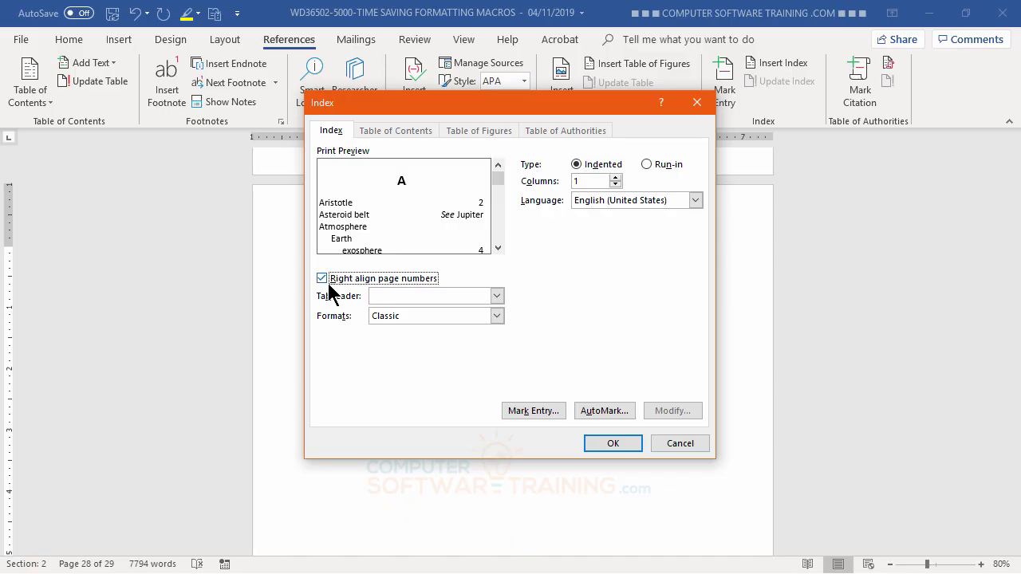
{"action": "left_click", "coordinate": [325, 278]}
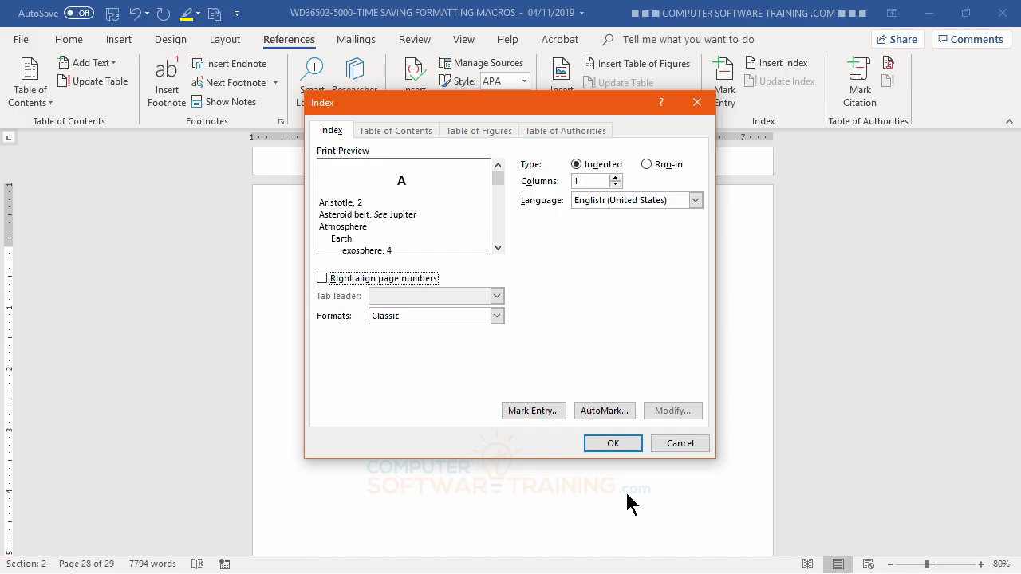
{"action": "left_click", "coordinate": [609, 445]}
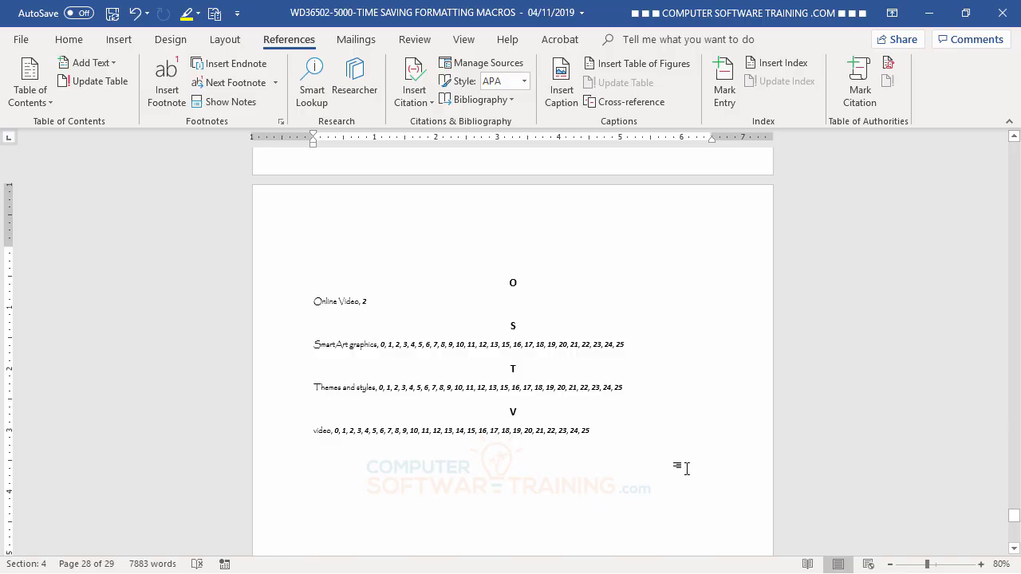
Replace the inserted index with a 2-column version and return to the start of the document
{"action": "left_click", "coordinate": [437, 279]}
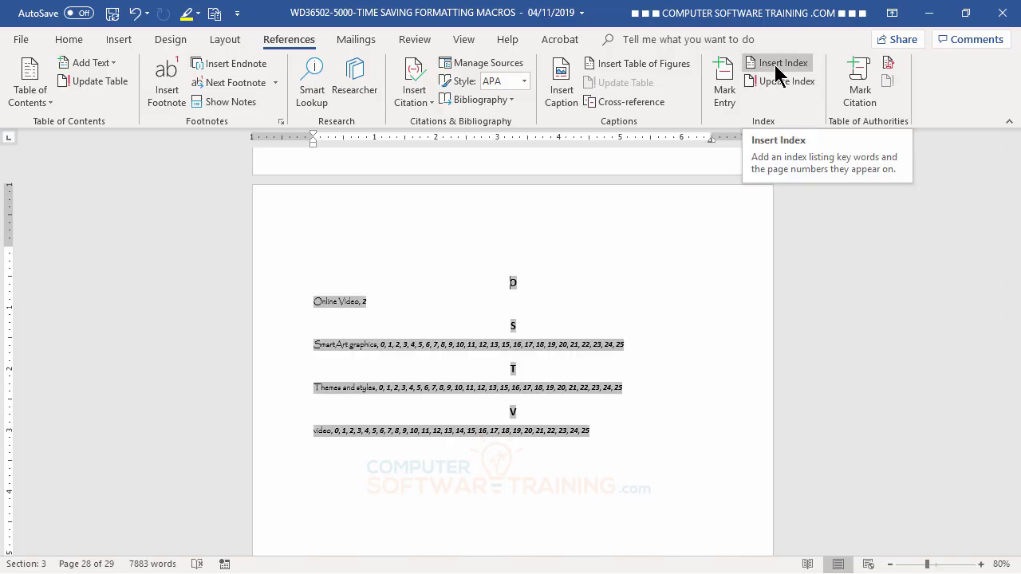
{"action": "left_click", "coordinate": [776, 67]}
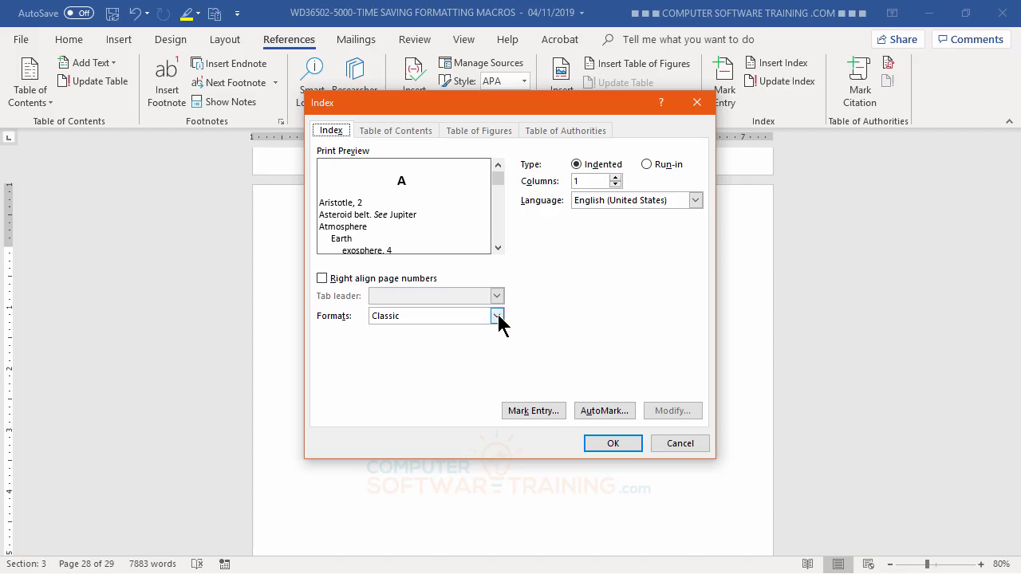
{"action": "left_click", "coordinate": [615, 177]}
{"action": "left_click", "coordinate": [620, 440]}
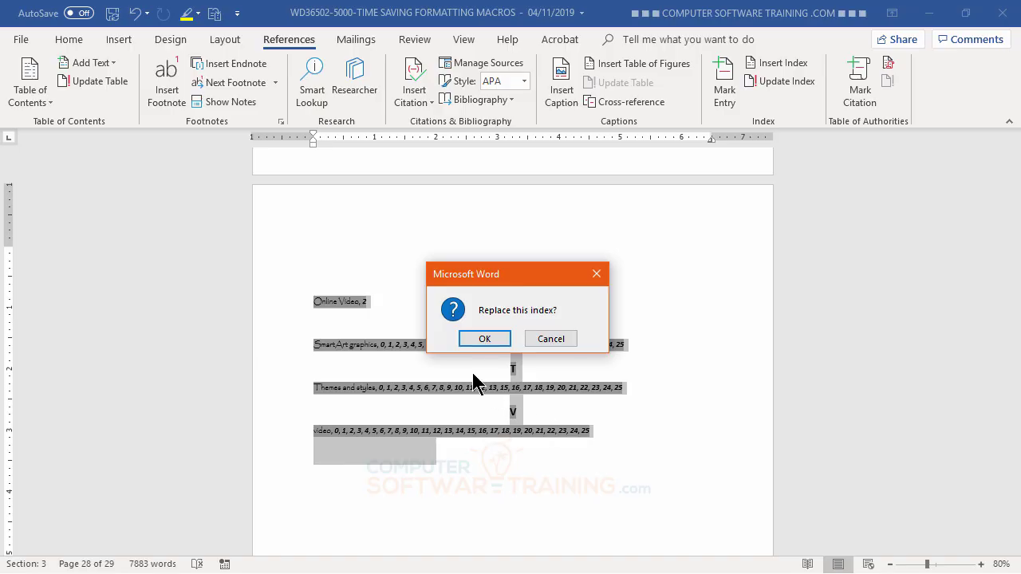
{"action": "left_click", "coordinate": [474, 338]}
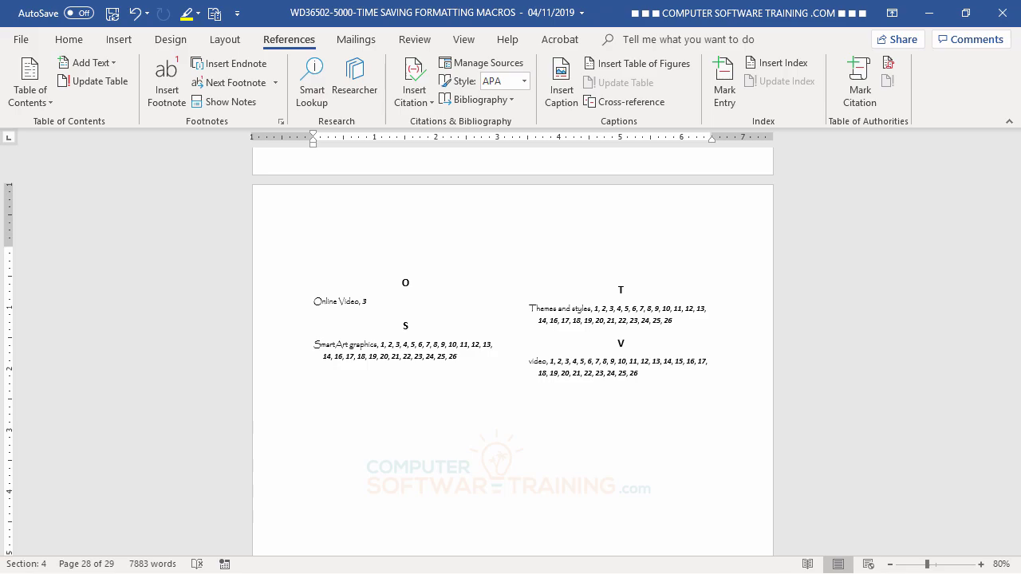
{"action": "key", "text": "ctrl+Home"}
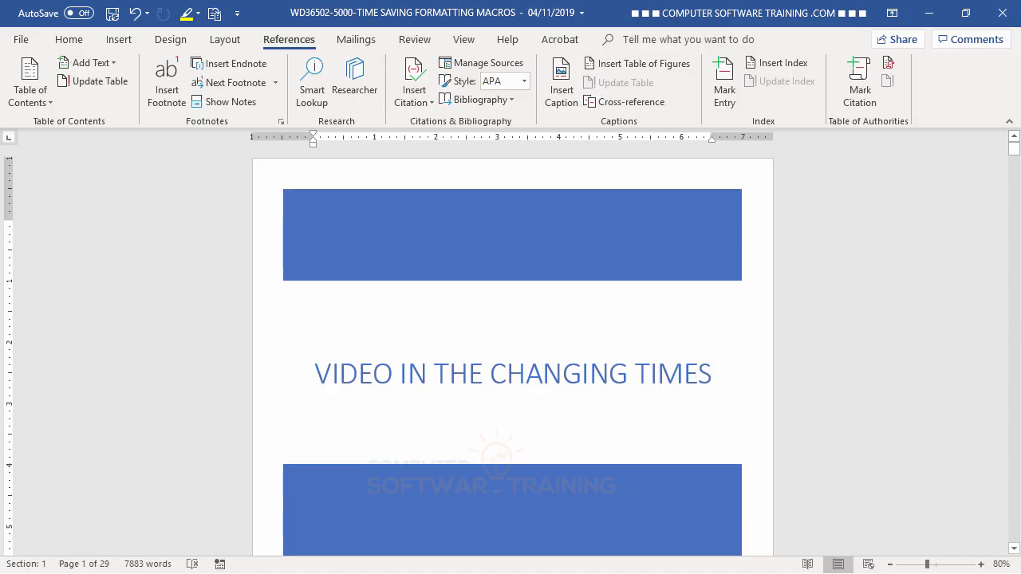
Look through the opening pages to examine the bold territory and topic headings that organize the document
{"action": "left_click", "coordinate": [981, 564]}
{"action": "left_click", "coordinate": [981, 564]}
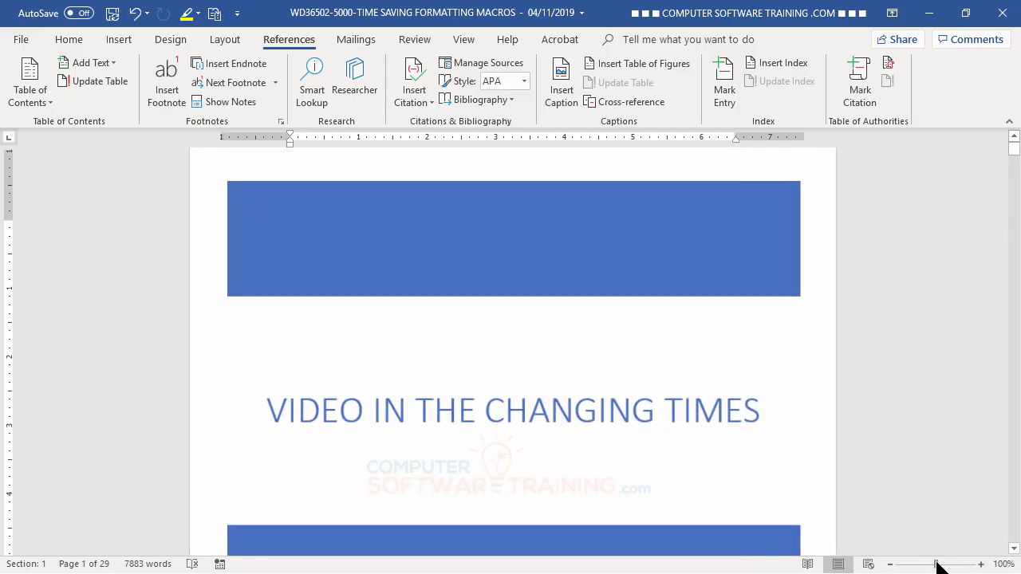
{"action": "left_click", "coordinate": [890, 564]}
{"action": "left_click", "coordinate": [891, 564]}
{"action": "left_click", "coordinate": [890, 564]}
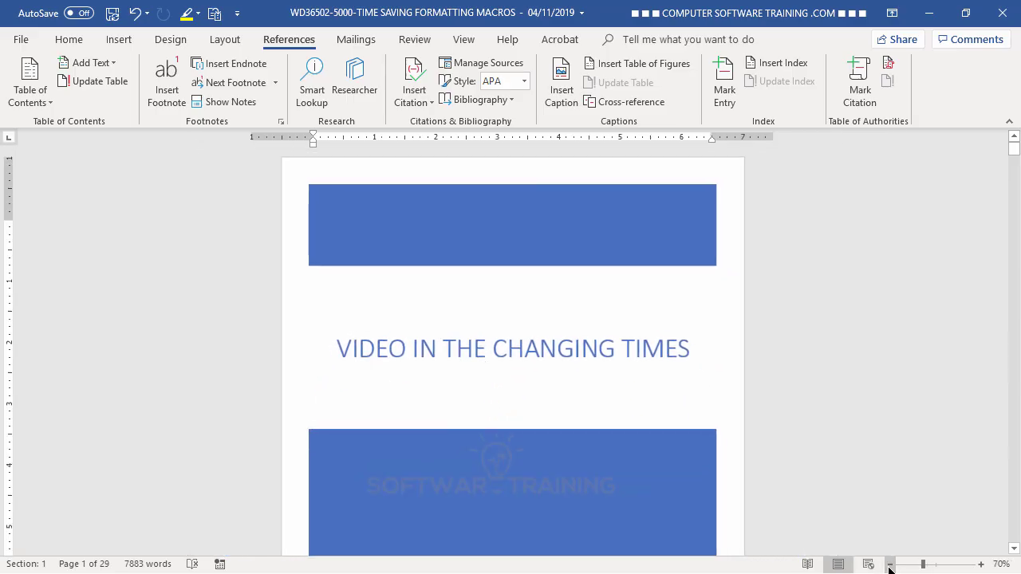
{"action": "left_click", "coordinate": [891, 564]}
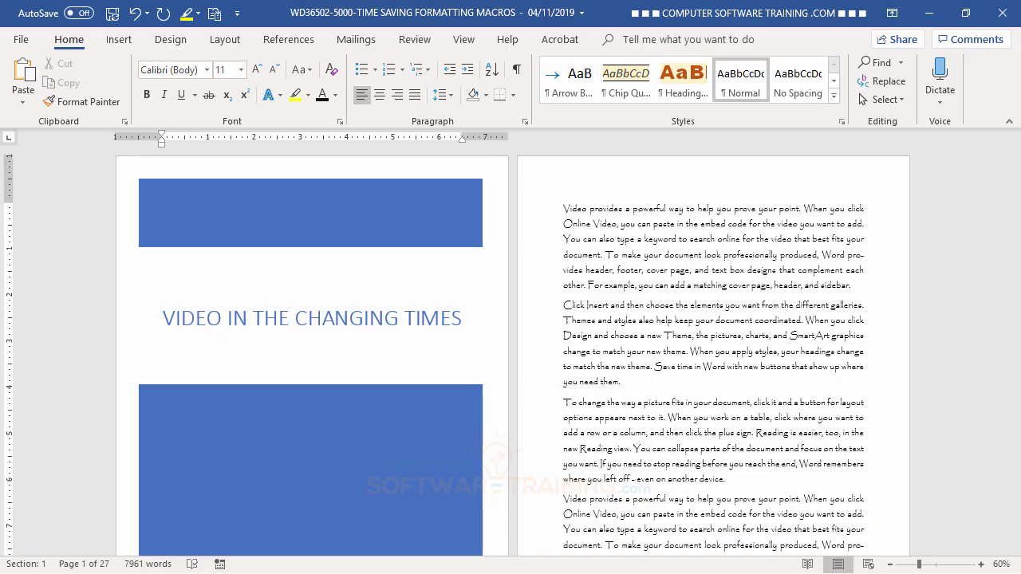
{"action": "scroll", "coordinate": [686, 359], "scroll_direction": "down", "scroll_amount": 5}
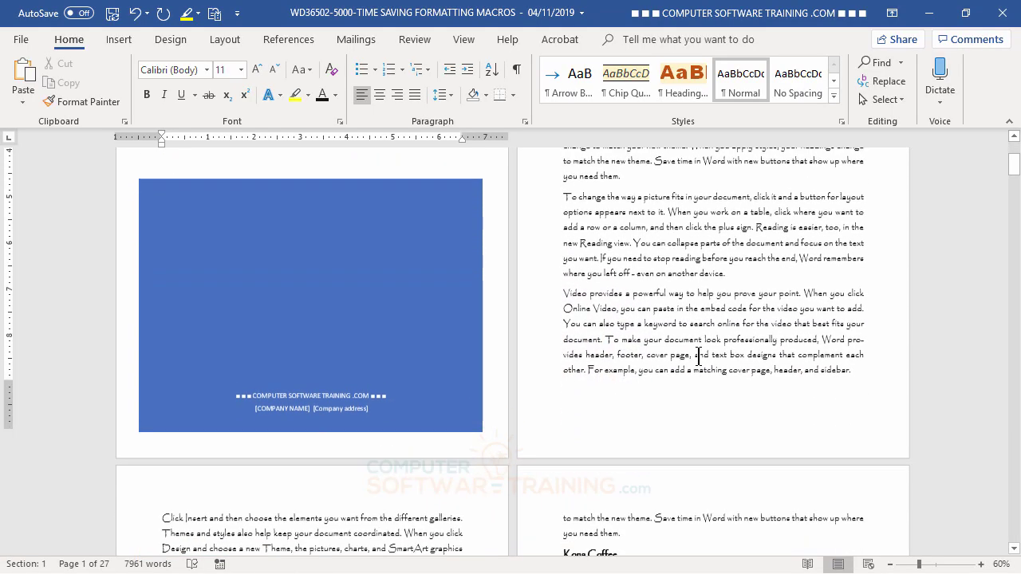
{"action": "scroll", "coordinate": [698, 357], "scroll_direction": "down", "scroll_amount": 6}
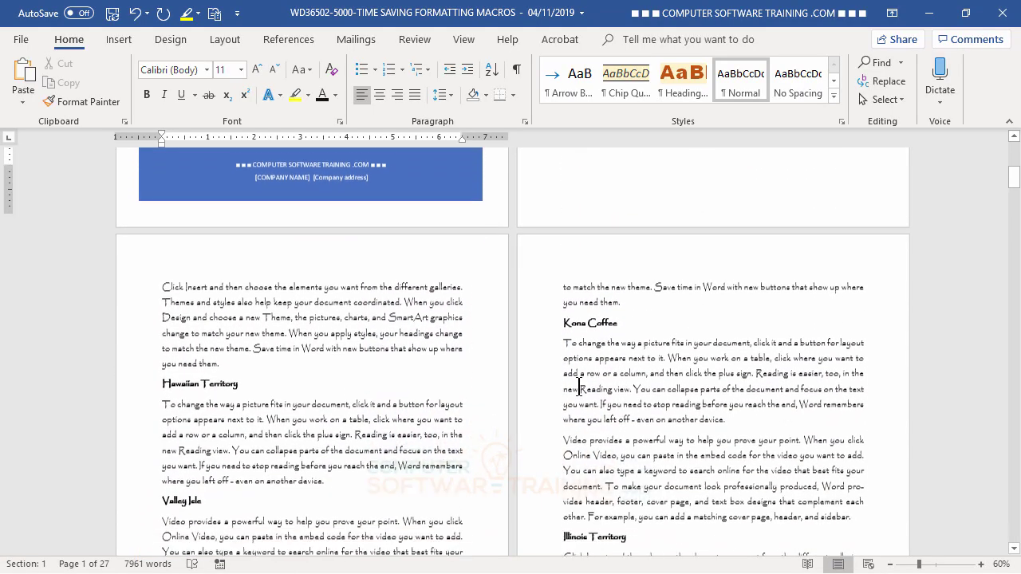
{"action": "scroll", "coordinate": [579, 389], "scroll_direction": "down", "scroll_amount": 3}
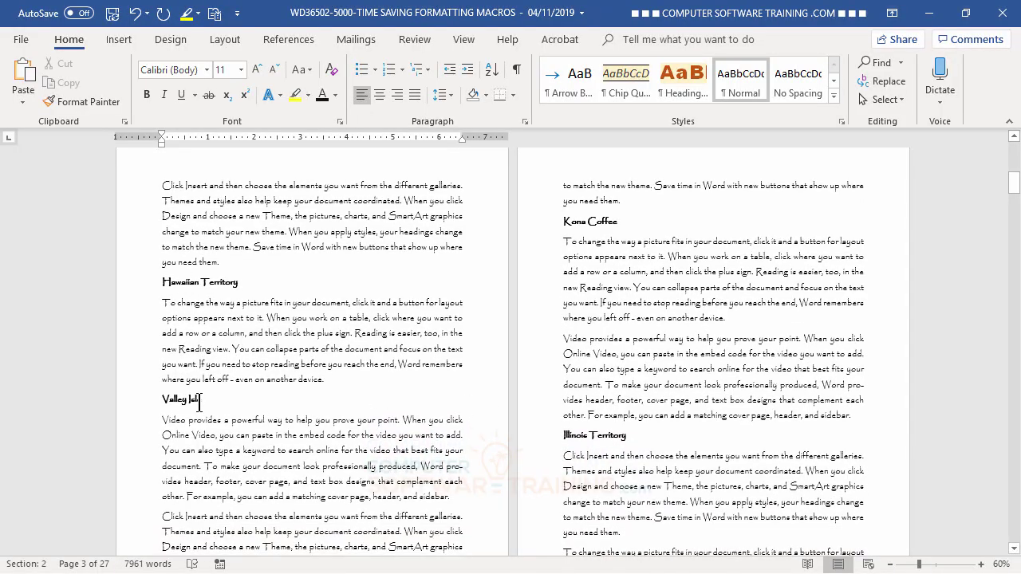
{"action": "scroll", "coordinate": [351, 369], "scroll_direction": "down", "scroll_amount": 1}
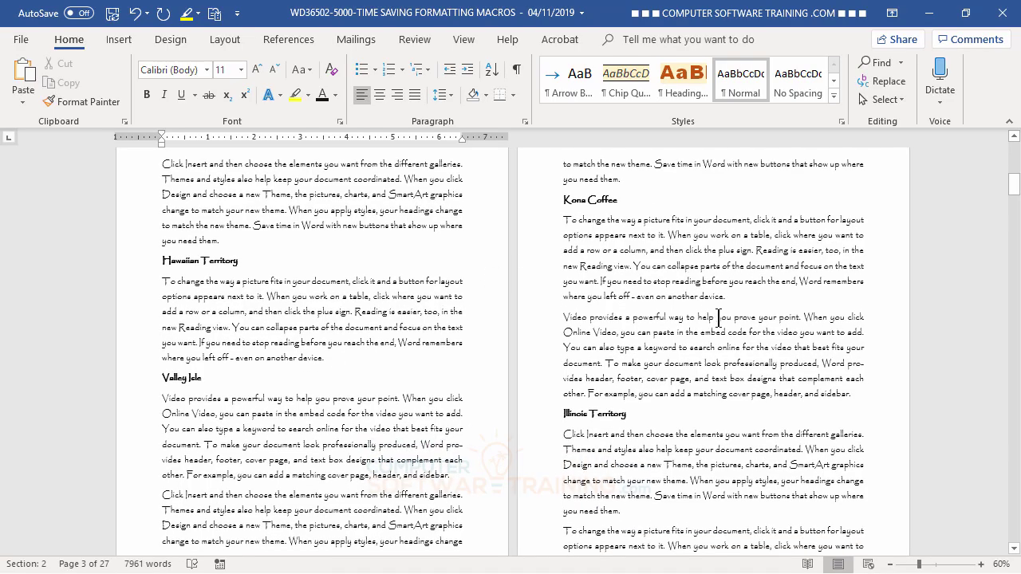
{"action": "scroll", "coordinate": [718, 318], "scroll_direction": "down", "scroll_amount": 5}
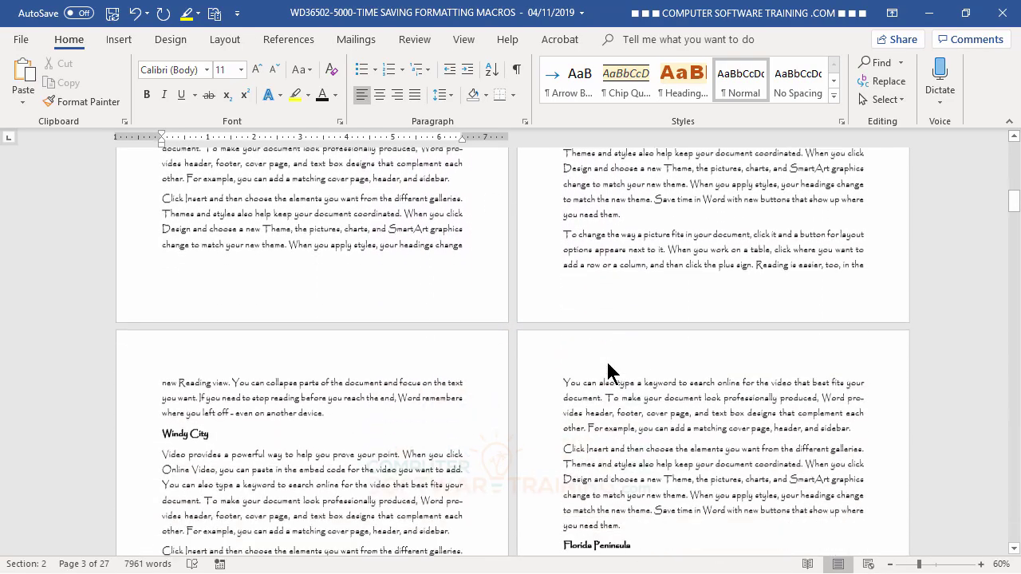
{"action": "scroll", "coordinate": [608, 371], "scroll_direction": "down", "scroll_amount": 15}
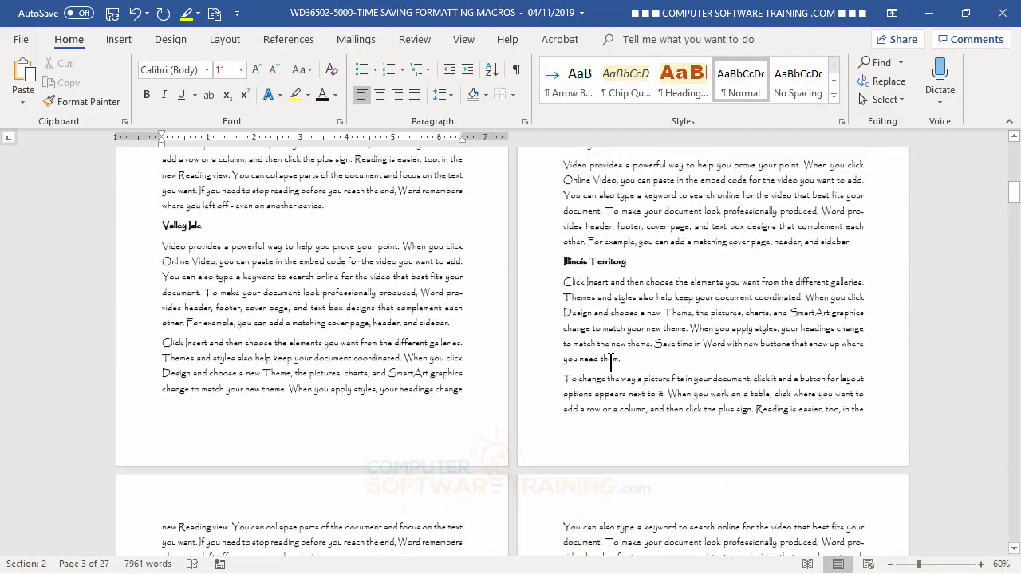
{"action": "scroll", "coordinate": [611, 363], "scroll_direction": "up", "scroll_amount": 4}
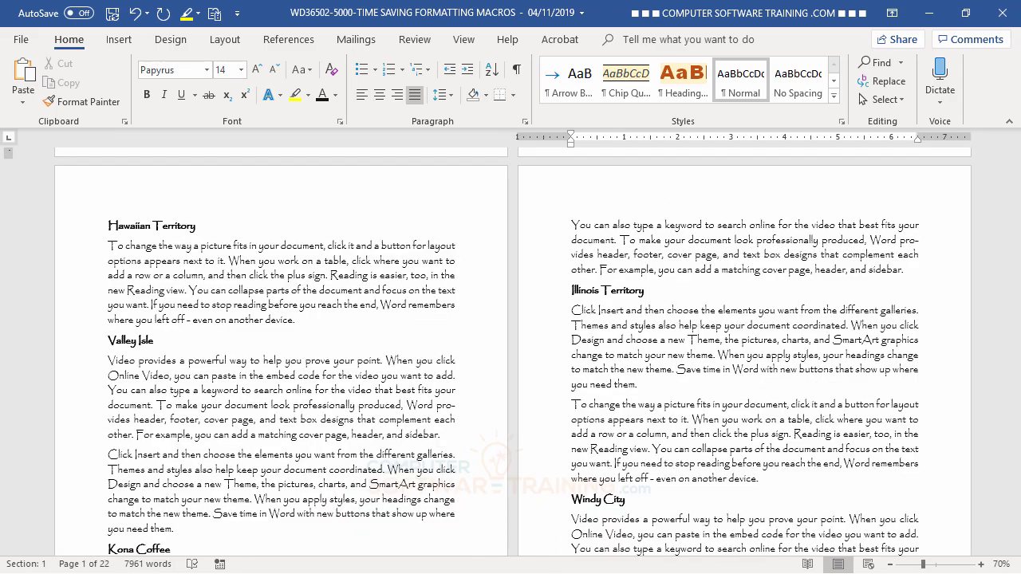
{"action": "scroll", "coordinate": [750, 359], "scroll_direction": "up", "scroll_amount": 3}
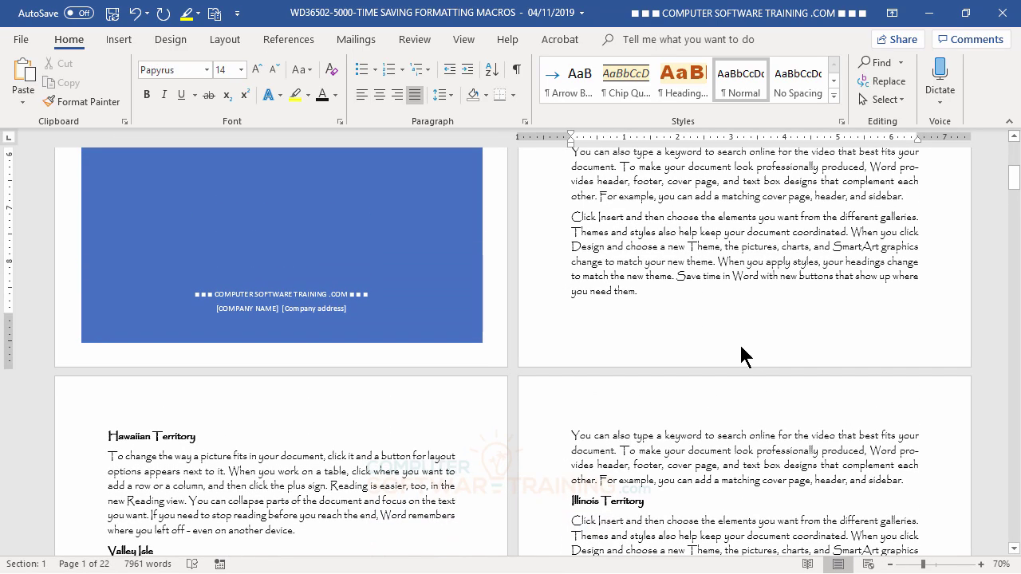
{"action": "scroll", "coordinate": [753, 396], "scroll_direction": "down", "scroll_amount": 2}
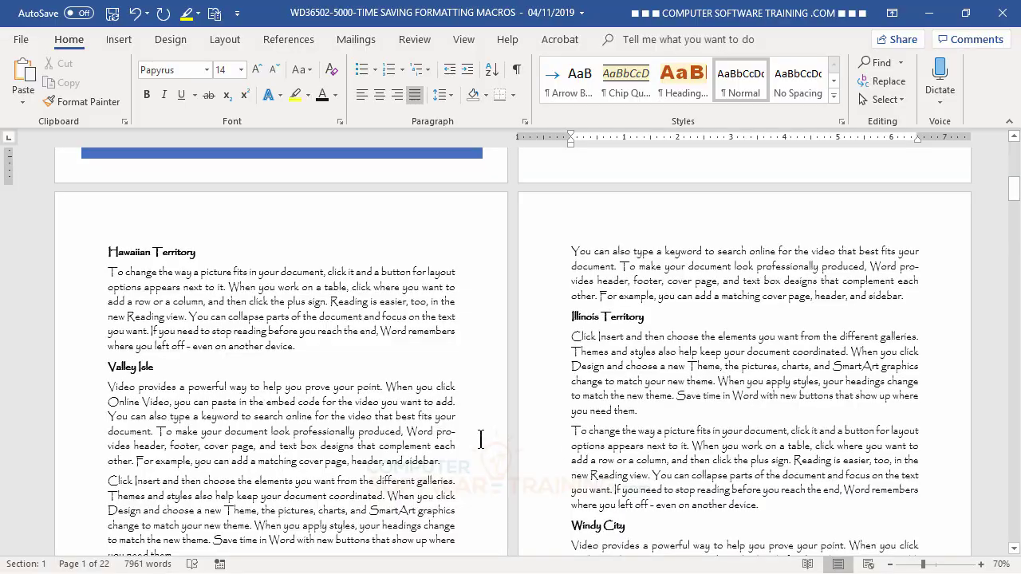
Add the Hawaiian Territory heading to the table of contents text as Level 1
{"action": "triple_click", "coordinate": [141, 252]}
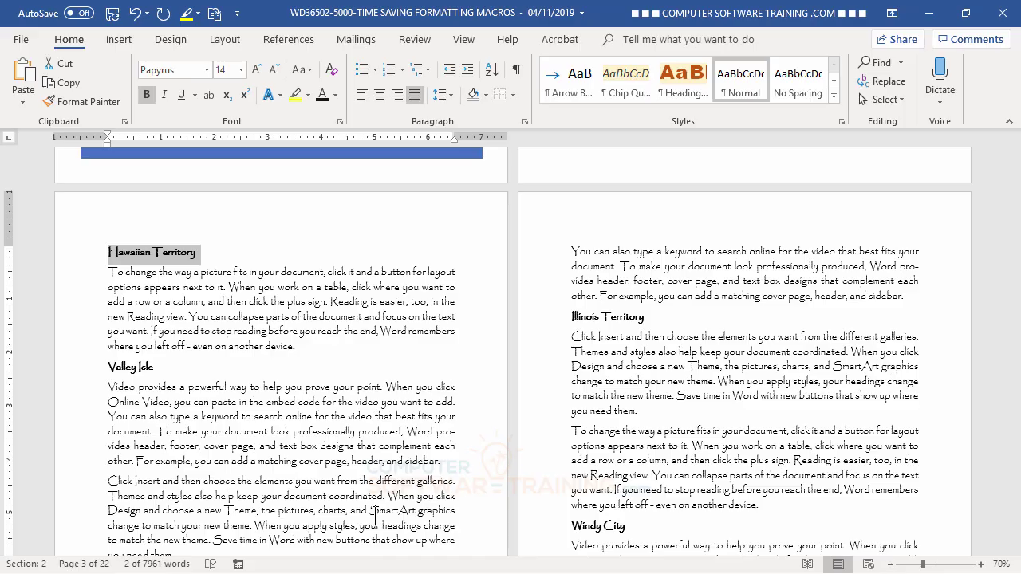
{"action": "left_click", "coordinate": [834, 81]}
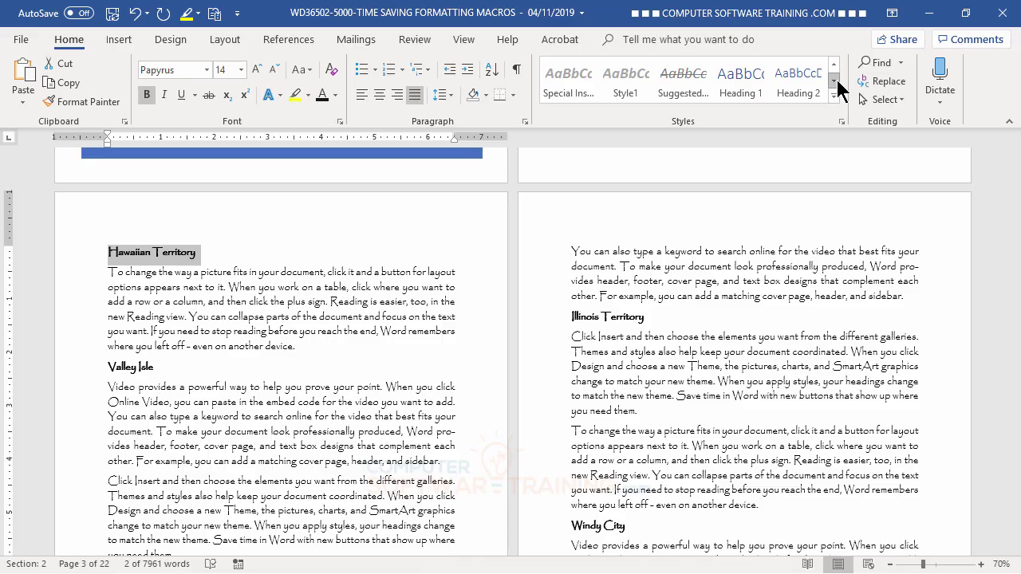
{"action": "left_click", "coordinate": [834, 81]}
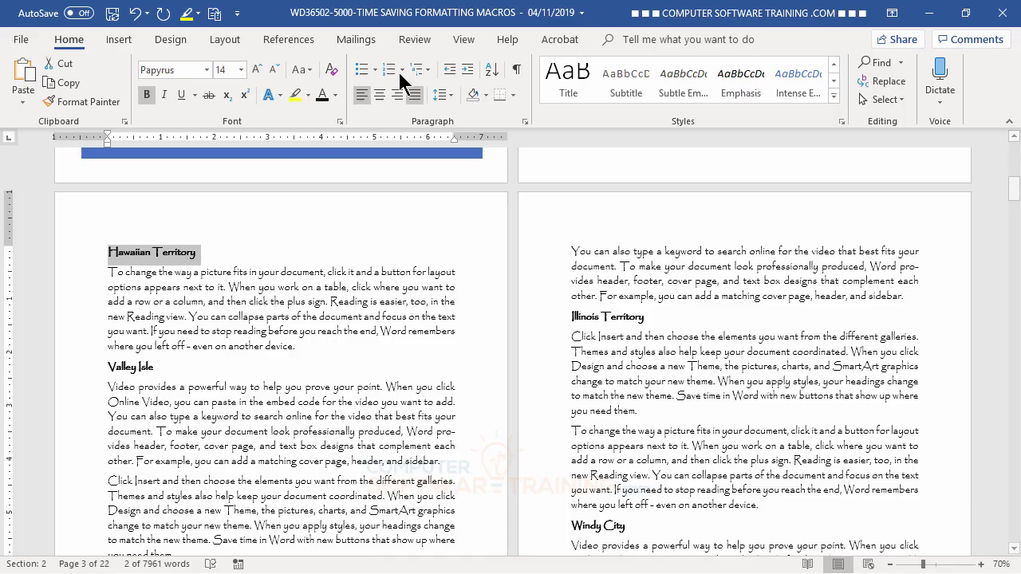
{"action": "left_click", "coordinate": [295, 42]}
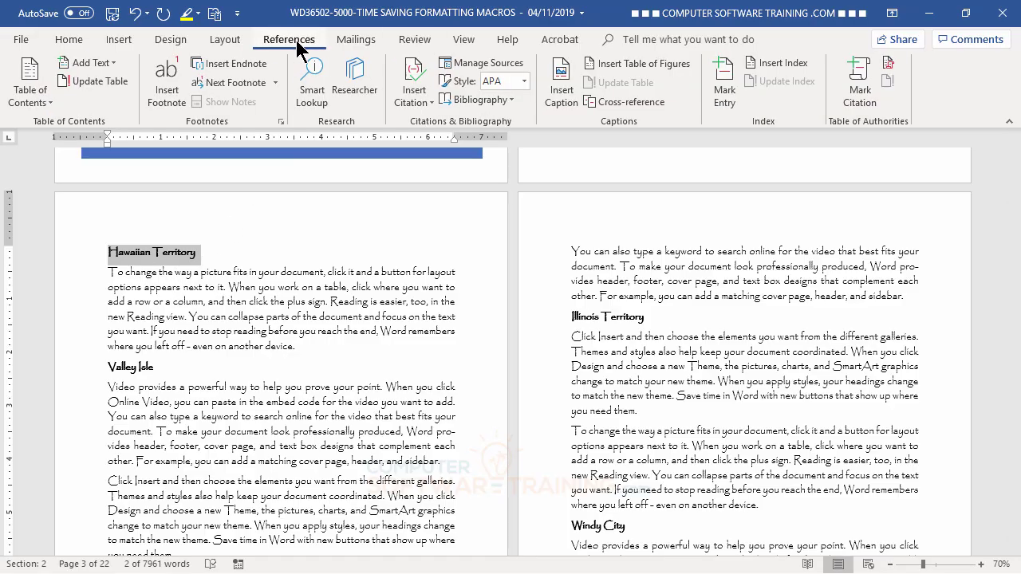
{"action": "left_click", "coordinate": [115, 62]}
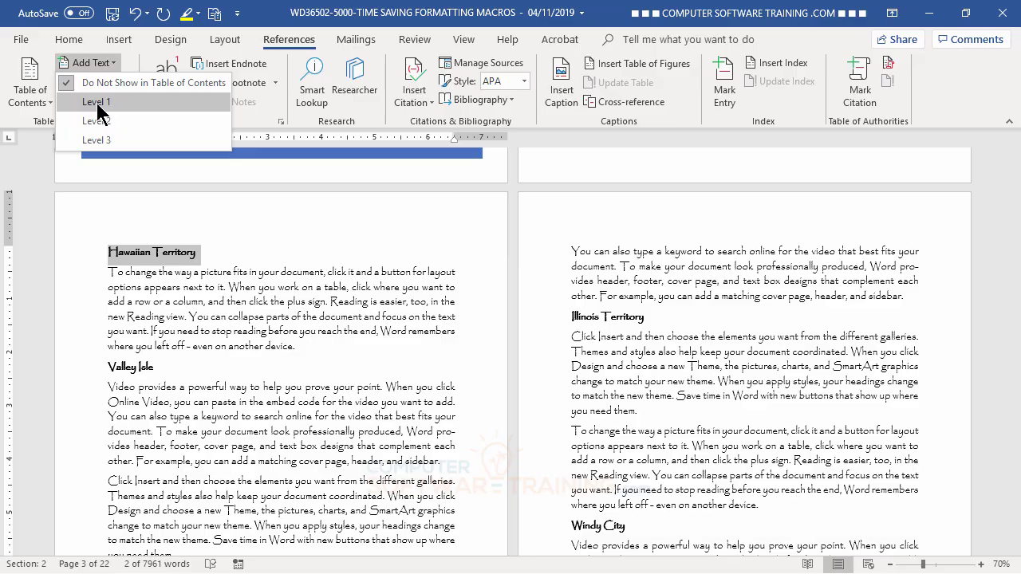
{"action": "left_click", "coordinate": [96, 102]}
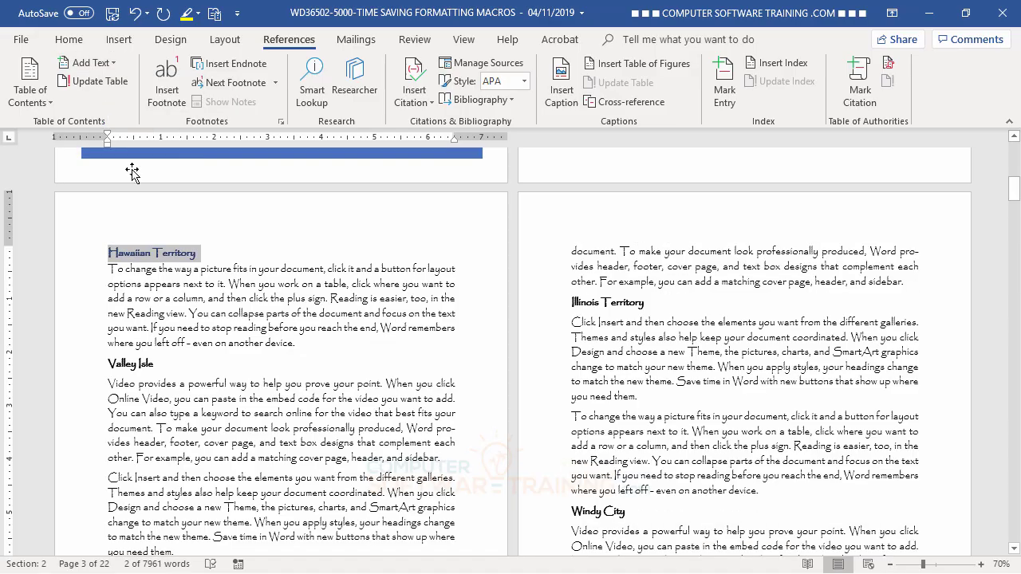
{"action": "left_click", "coordinate": [233, 330]}
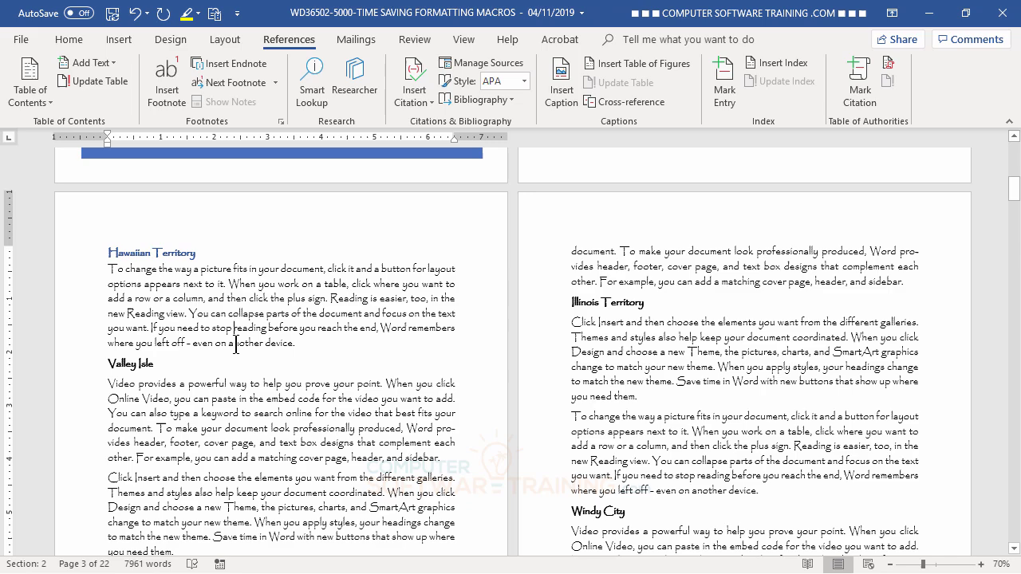
Mark the Valley Isle heading as Level 2 text for the table of contents
{"action": "left_click", "coordinate": [88, 367]}
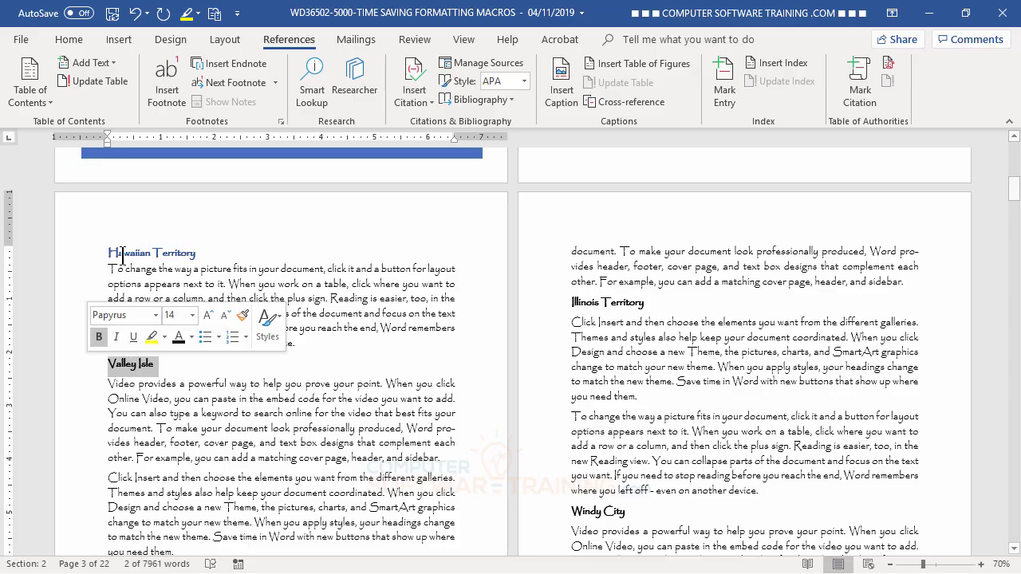
{"action": "left_click", "coordinate": [118, 67]}
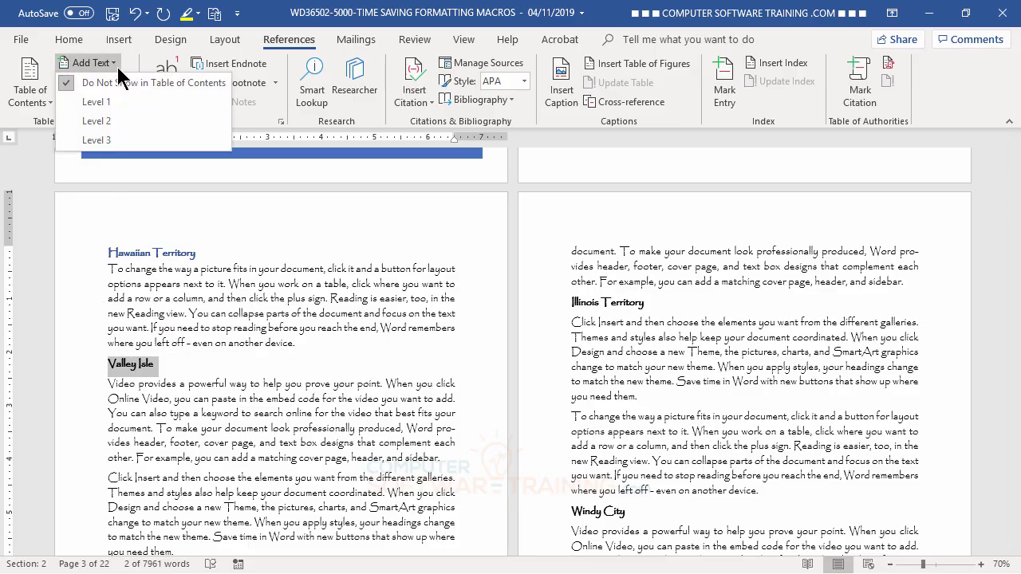
{"action": "left_click", "coordinate": [104, 122]}
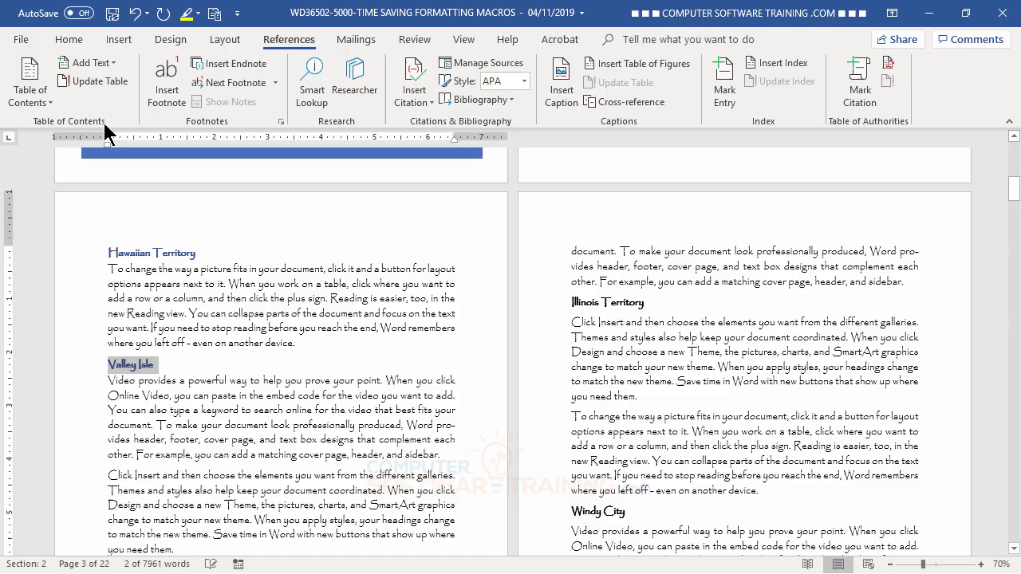
{"action": "left_click", "coordinate": [237, 425]}
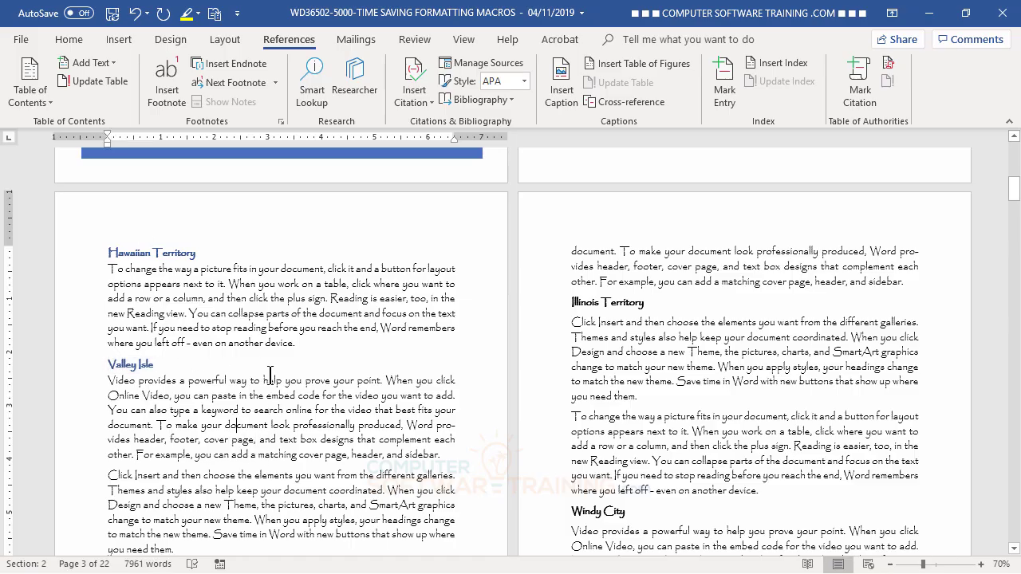
Assign the Kona Coffee heading to Level 2 of the table of contents
{"action": "scroll", "coordinate": [272, 329], "scroll_direction": "down", "scroll_amount": 1}
{"action": "scroll", "coordinate": [271, 329], "scroll_direction": "down", "scroll_amount": 2}
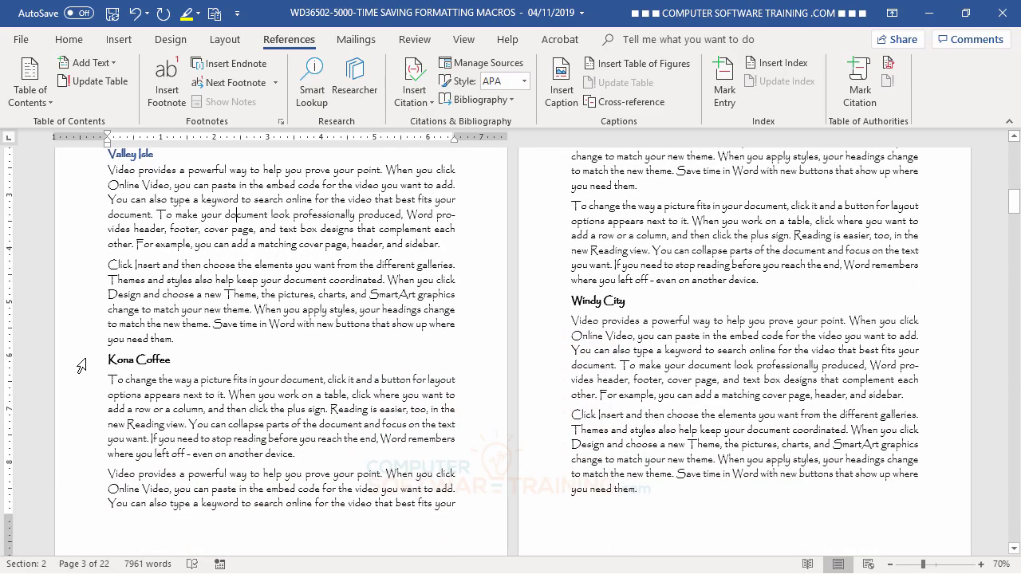
{"action": "left_click", "coordinate": [80, 363]}
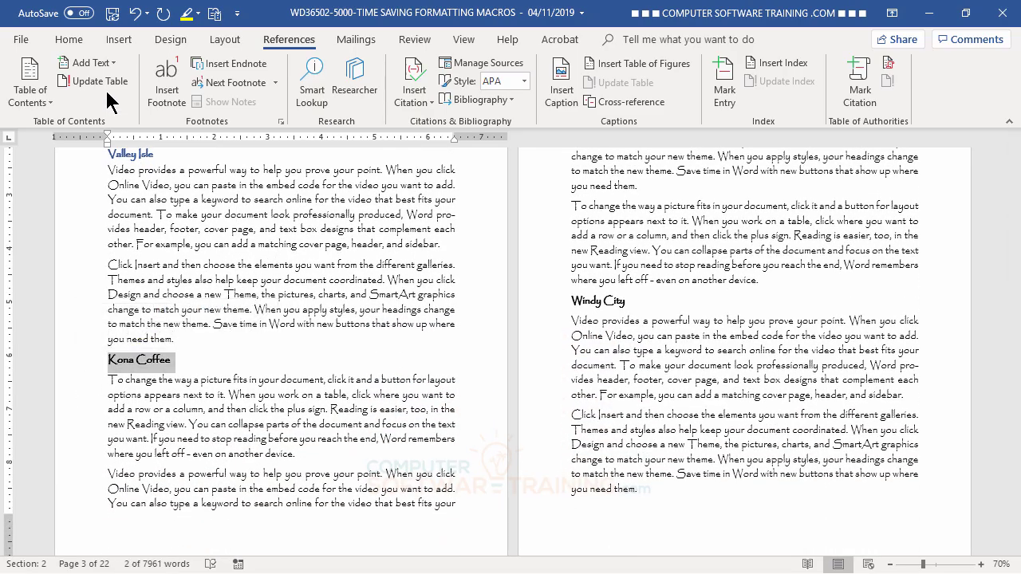
{"action": "scroll", "coordinate": [279, 304], "scroll_direction": "up", "scroll_amount": 3}
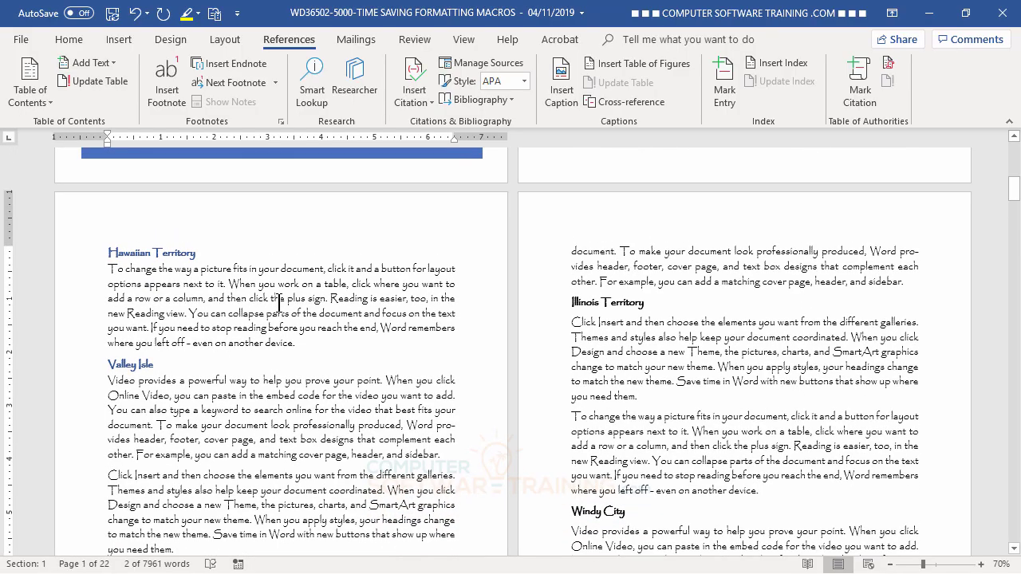
{"action": "scroll", "coordinate": [280, 303], "scroll_direction": "down", "scroll_amount": 3}
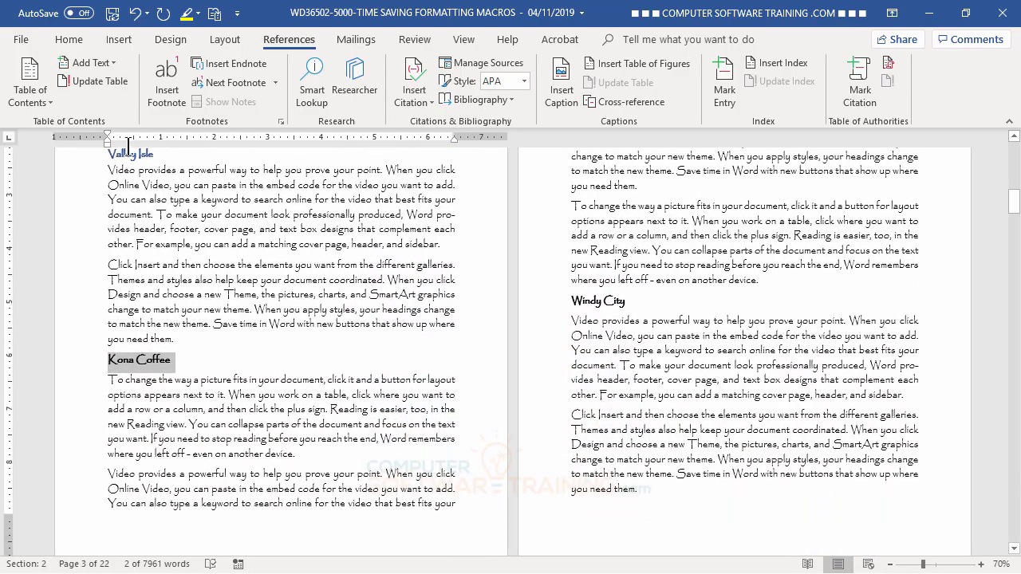
{"action": "left_click", "coordinate": [115, 62]}
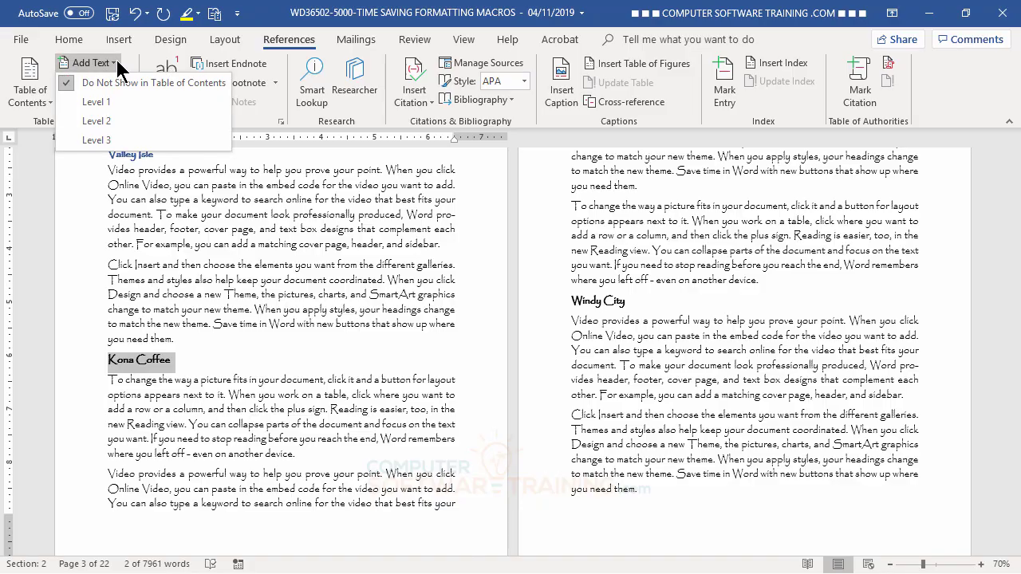
{"action": "left_click", "coordinate": [109, 119]}
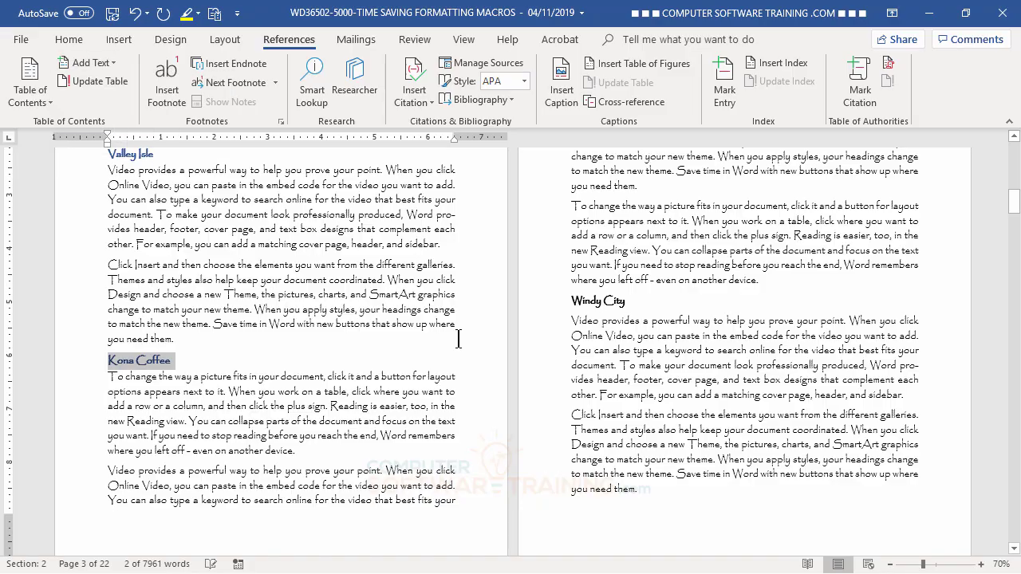
Mark the Illinois Territory heading as Level 1 text for the table of contents
{"action": "scroll", "coordinate": [583, 413], "scroll_direction": "up", "scroll_amount": 3}
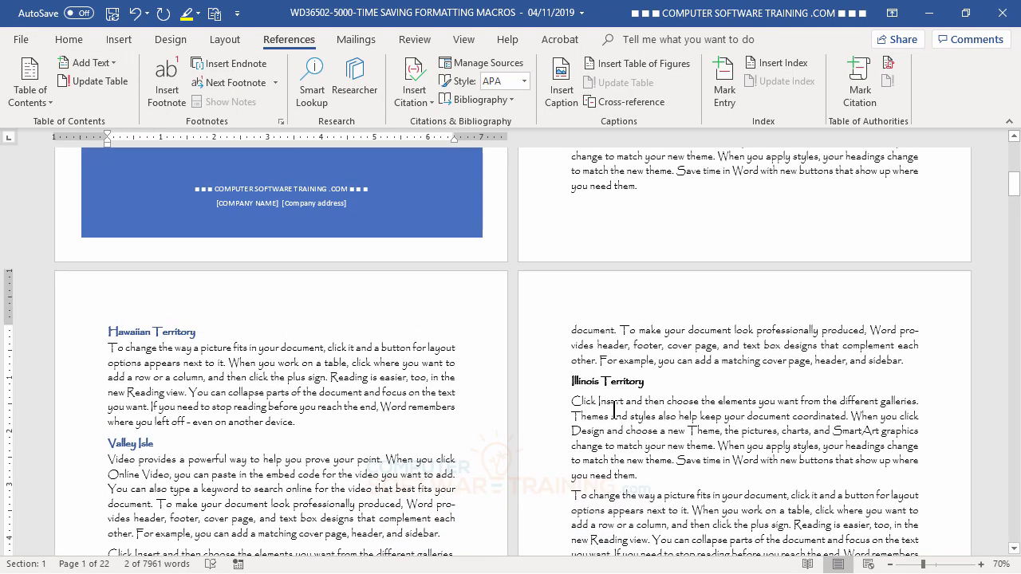
{"action": "left_click", "coordinate": [556, 333]}
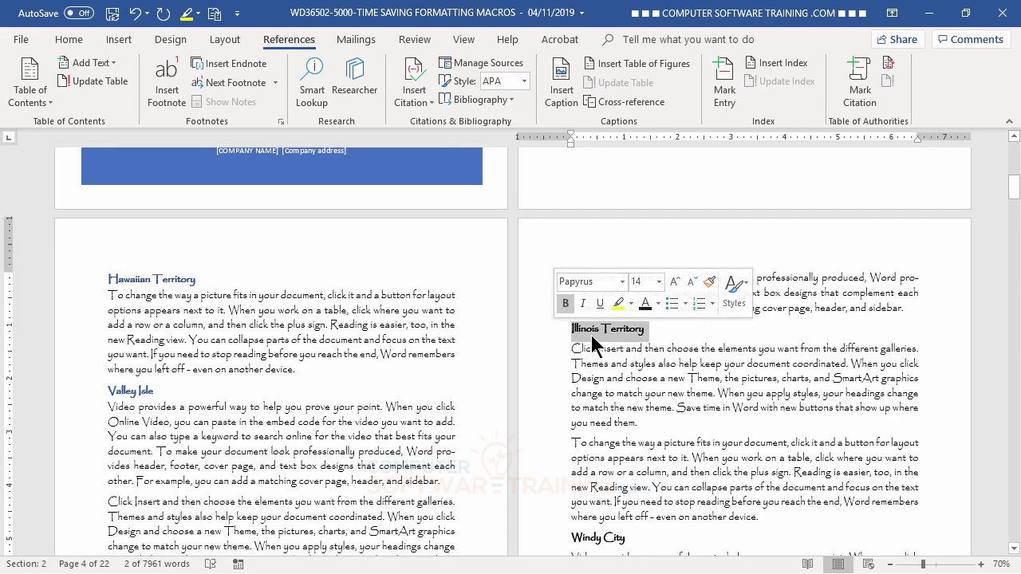
{"action": "left_click", "coordinate": [114, 64]}
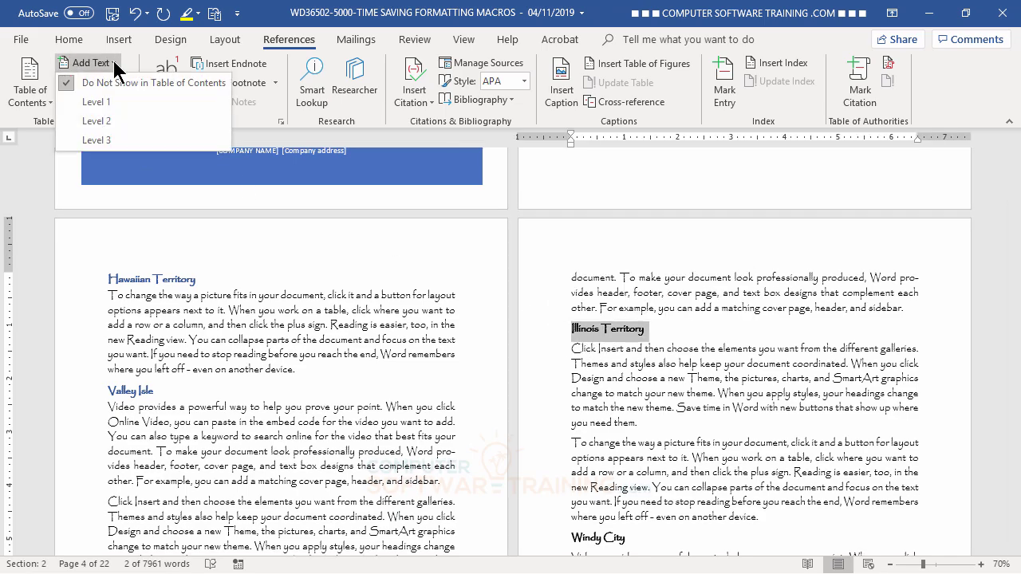
{"action": "left_click", "coordinate": [107, 103]}
Add the Windy City heading under Illinois Territory to the table of contents text as Level 2
{"action": "scroll", "coordinate": [600, 331], "scroll_direction": "down", "scroll_amount": 6}
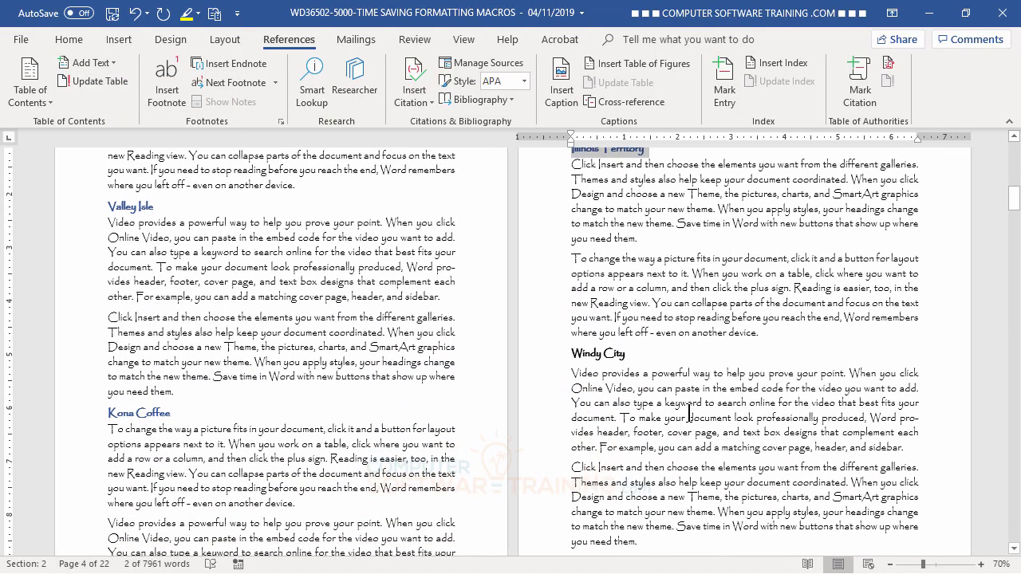
{"action": "left_click", "coordinate": [552, 279]}
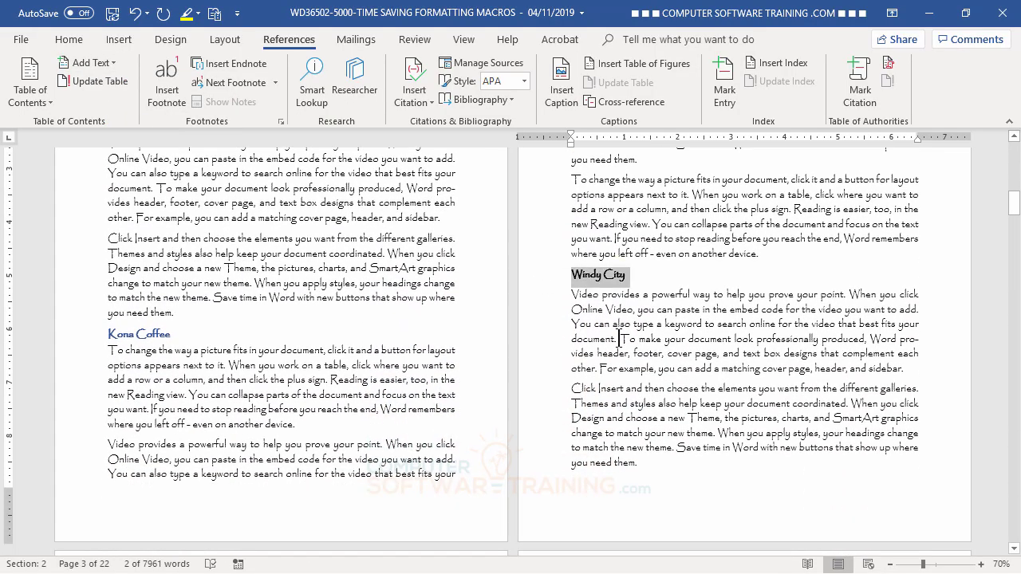
{"action": "left_click", "coordinate": [117, 60]}
{"action": "left_click", "coordinate": [118, 113]}
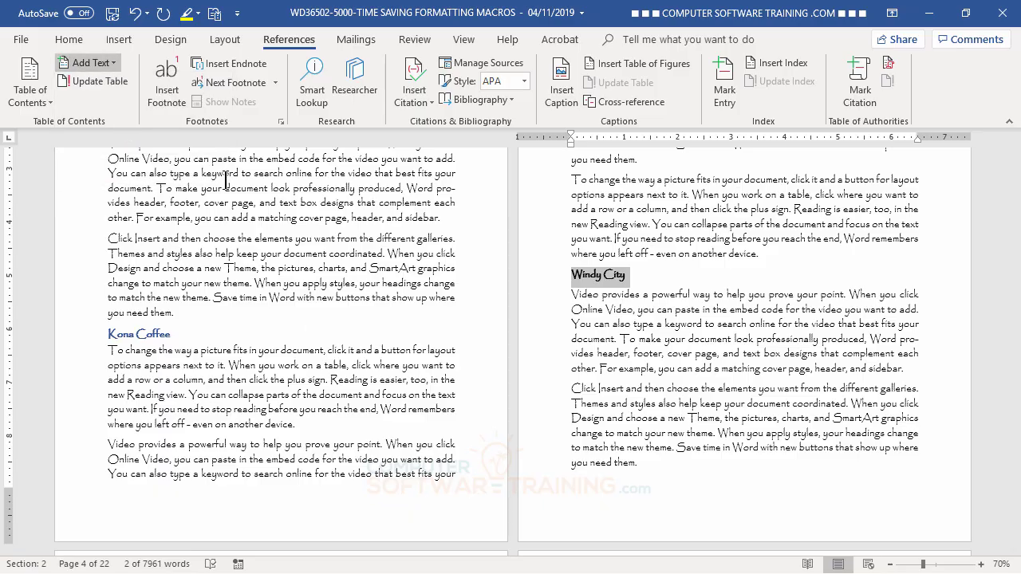
Mark the Metropolis heading as Level 2 text for the table of contents
{"action": "scroll", "coordinate": [671, 399], "scroll_direction": "down", "scroll_amount": 5}
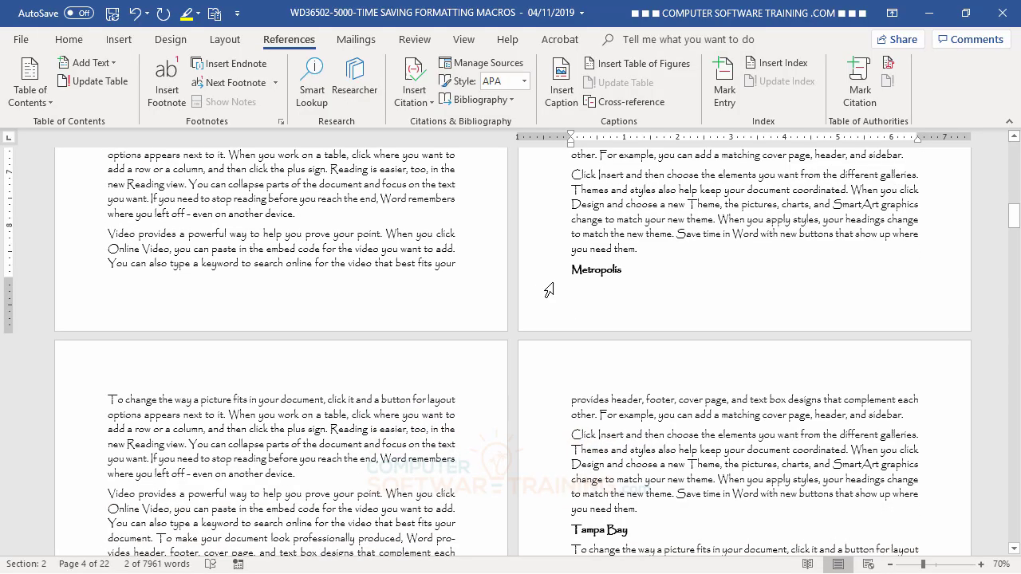
{"action": "left_click", "coordinate": [540, 276]}
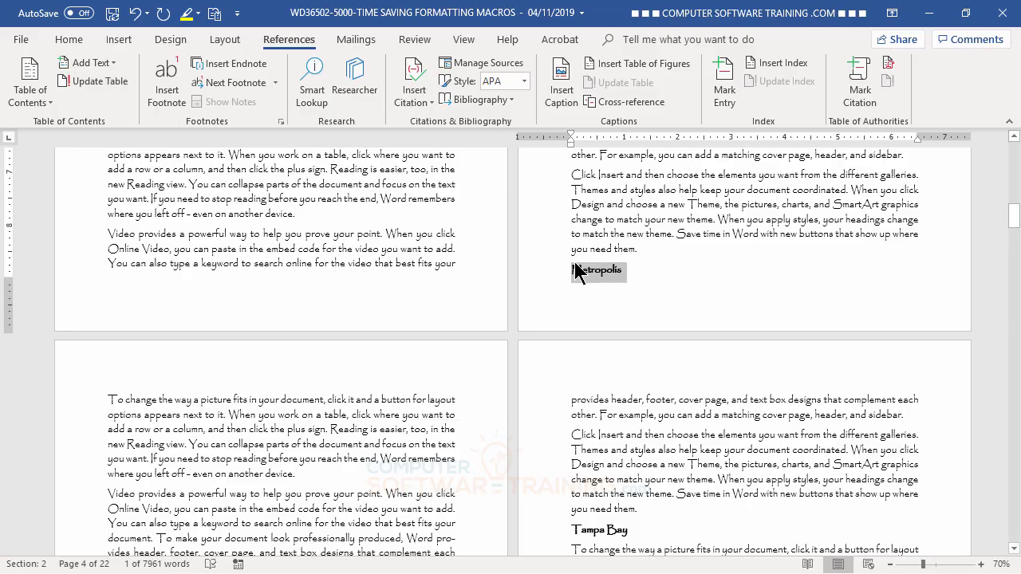
{"action": "left_click", "coordinate": [113, 63]}
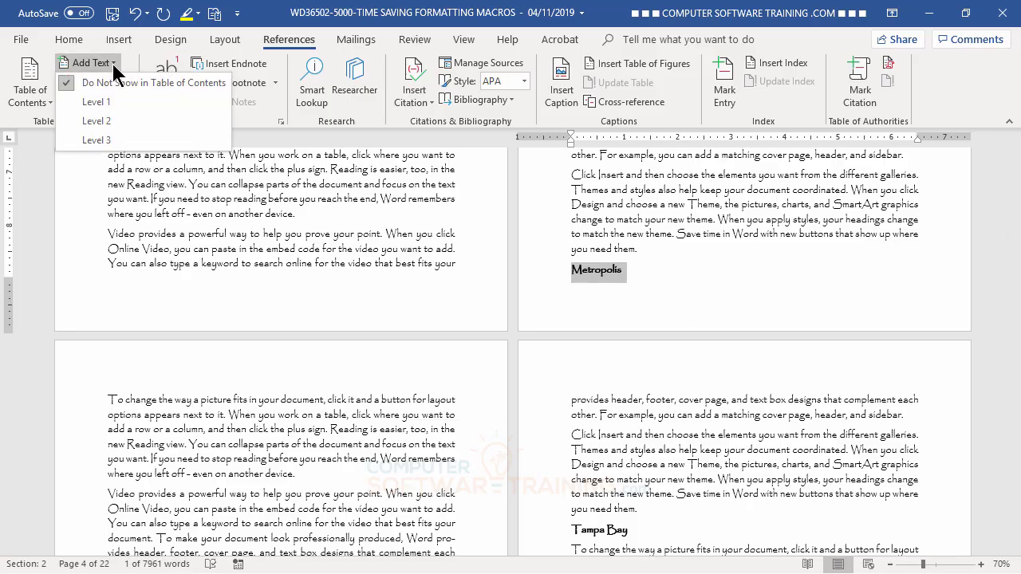
{"action": "left_click", "coordinate": [109, 122]}
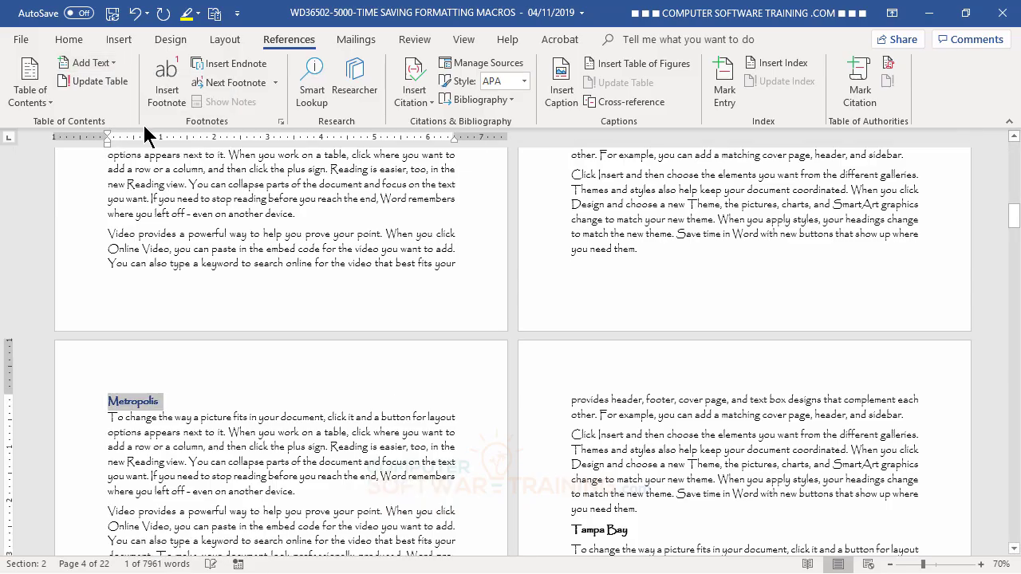
Assign the Florida Peninsula heading to Level 1 of the table of contents
{"action": "scroll", "coordinate": [632, 423], "scroll_direction": "down", "scroll_amount": 5}
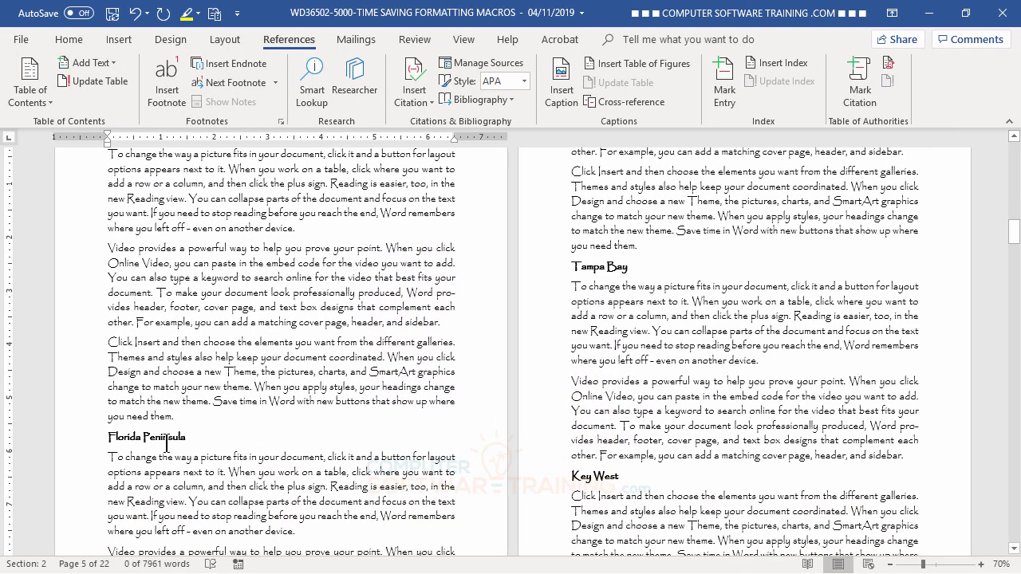
{"action": "left_click", "coordinate": [79, 441]}
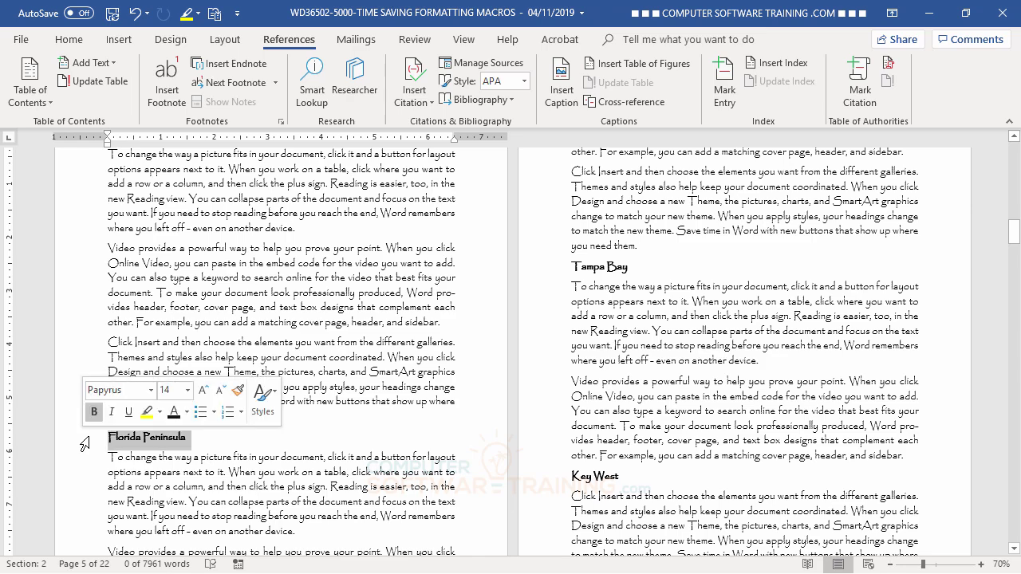
{"action": "left_click", "coordinate": [113, 67]}
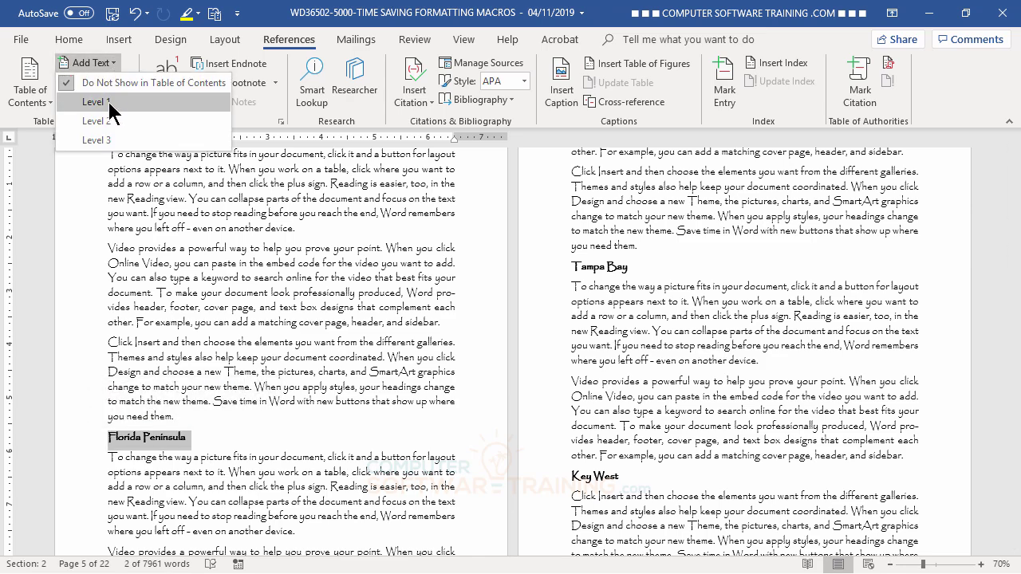
{"action": "left_click", "coordinate": [108, 102]}
Add the Tampa Bay and Key West headings under Florida Peninsula to the table of contents text as Level 2
{"action": "scroll", "coordinate": [661, 394], "scroll_direction": "up", "scroll_amount": 2}
{"action": "scroll", "coordinate": [658, 391], "scroll_direction": "down", "scroll_amount": 4}
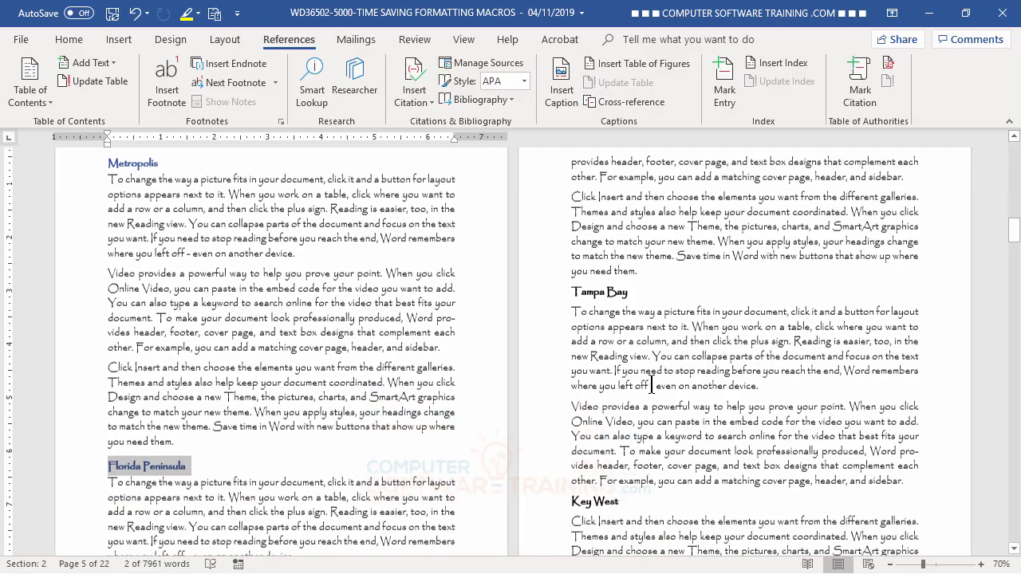
{"action": "scroll", "coordinate": [652, 385], "scroll_direction": "up", "scroll_amount": 2}
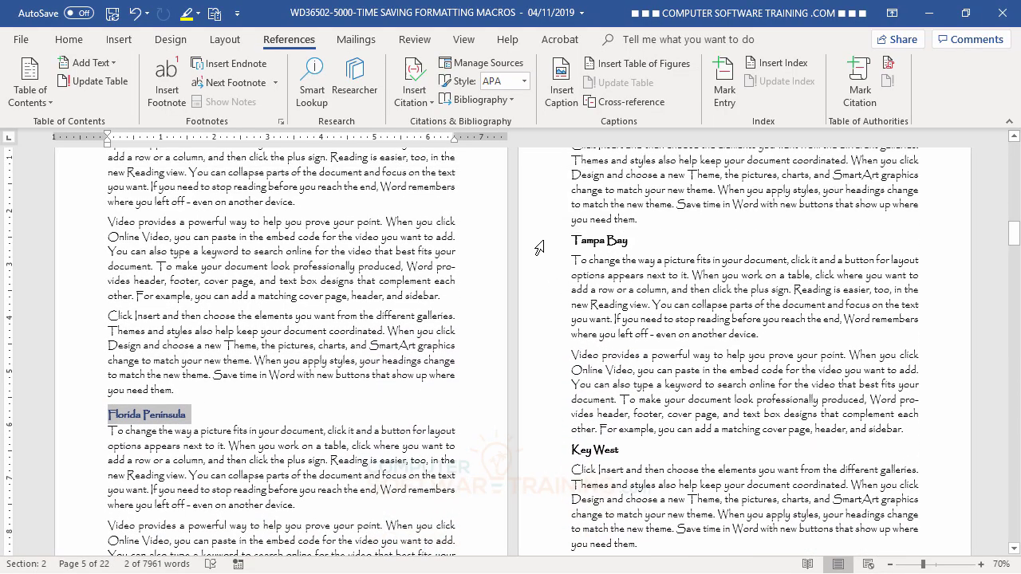
{"action": "left_click", "coordinate": [539, 248]}
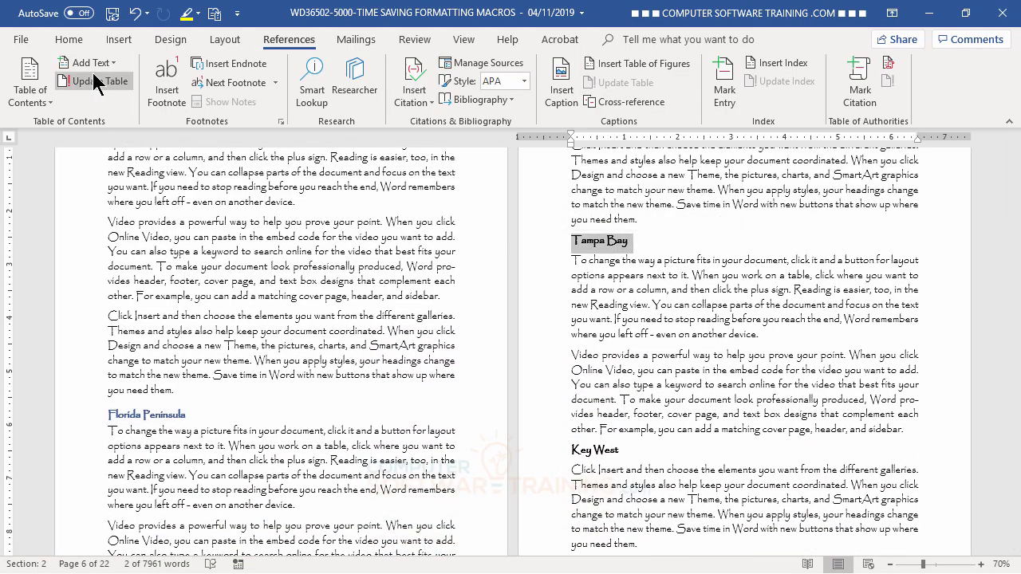
{"action": "left_click", "coordinate": [97, 63]}
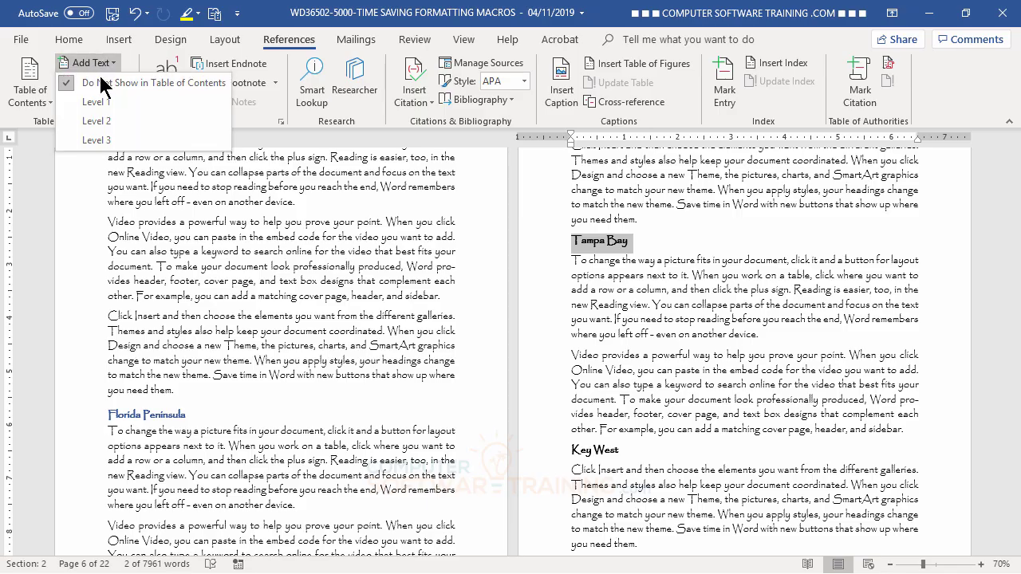
{"action": "left_click", "coordinate": [96, 121]}
{"action": "left_click", "coordinate": [556, 455]}
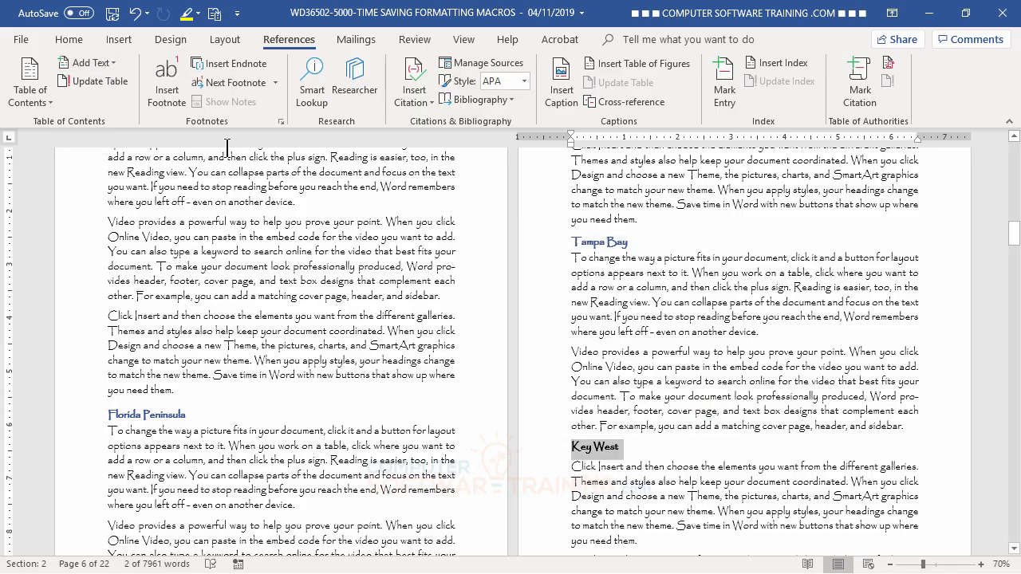
{"action": "left_click", "coordinate": [110, 65]}
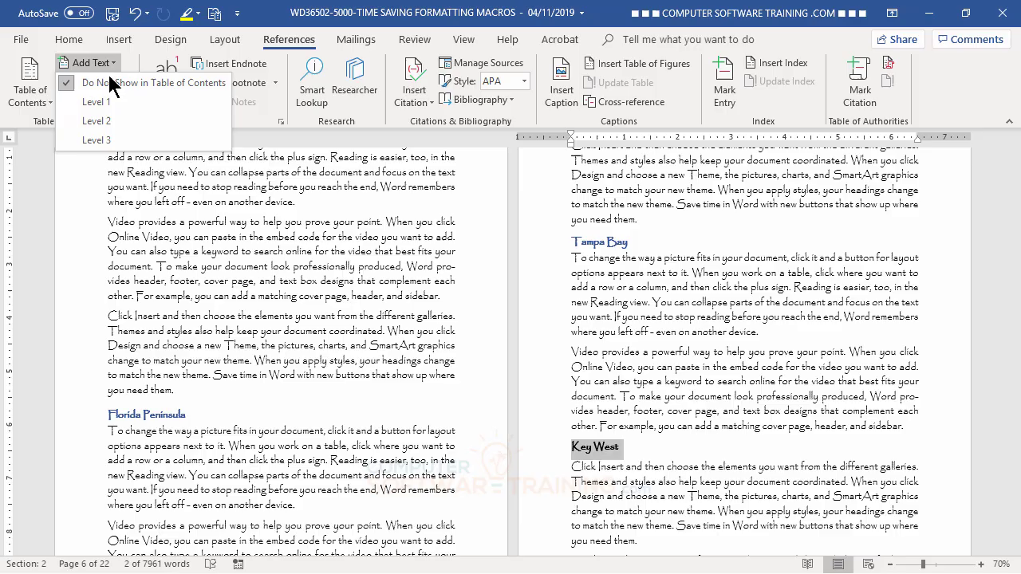
{"action": "left_click", "coordinate": [96, 120]}
Mark the California Quake Zone heading as Level 1 text for the table of contents
{"action": "scroll", "coordinate": [682, 355], "scroll_direction": "down", "scroll_amount": 15}
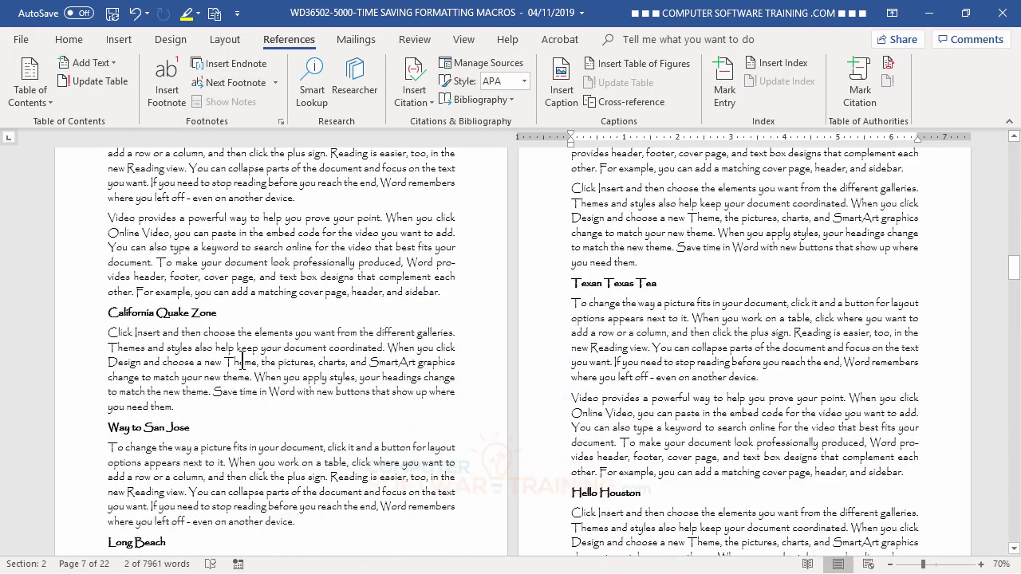
{"action": "left_click", "coordinate": [82, 323]}
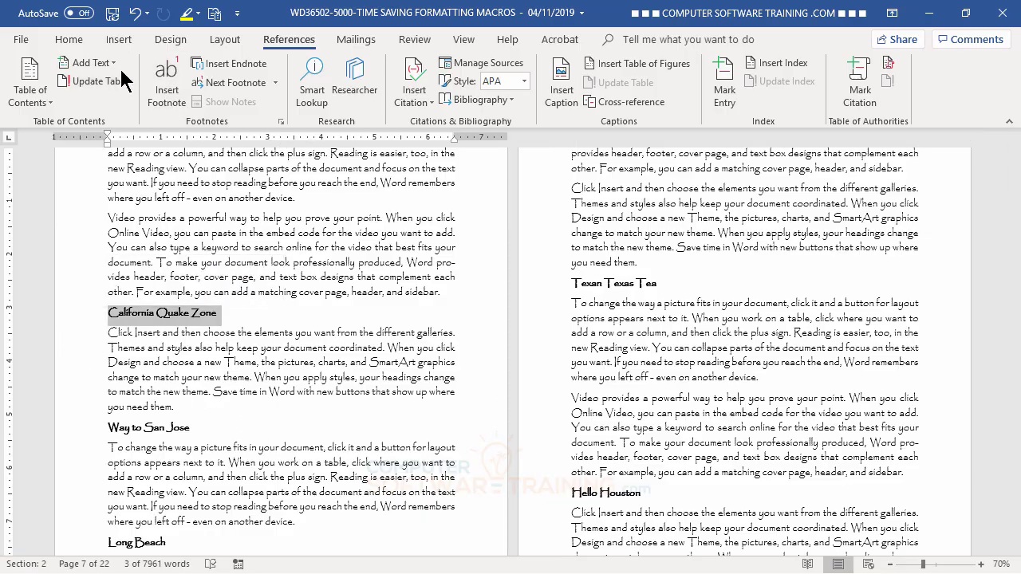
{"action": "left_click", "coordinate": [88, 63]}
{"action": "left_click", "coordinate": [115, 102]}
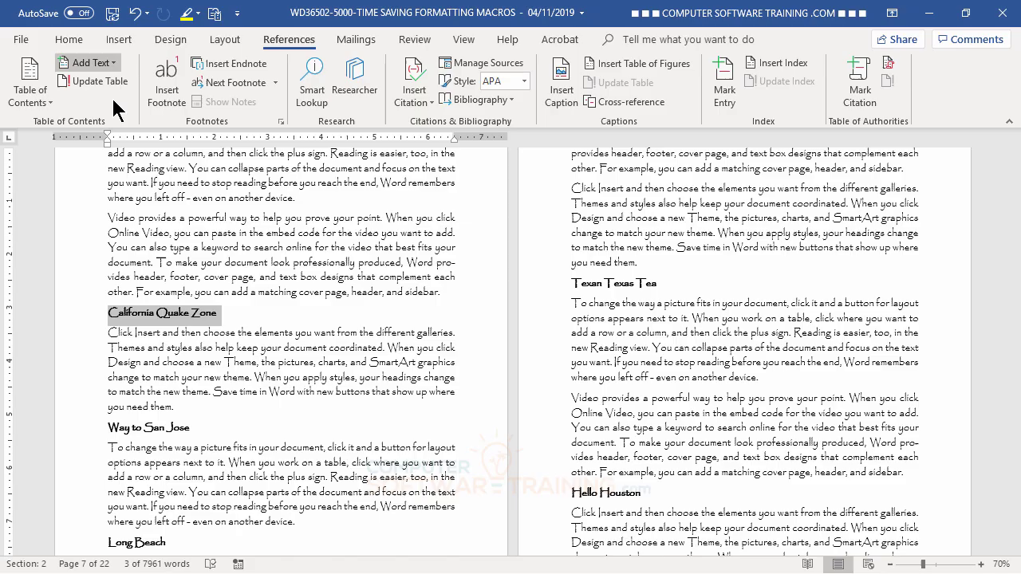
Assign the Way to San Jose and Long Beach headings to Level 2 of the table of contents
{"action": "left_click", "coordinate": [75, 431]}
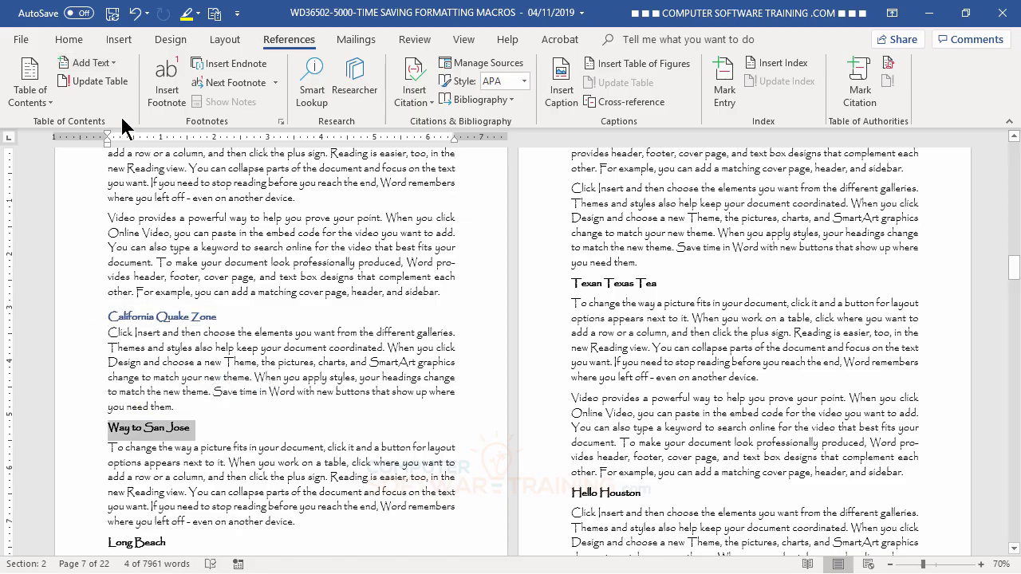
{"action": "left_click", "coordinate": [92, 63]}
{"action": "left_click", "coordinate": [109, 120]}
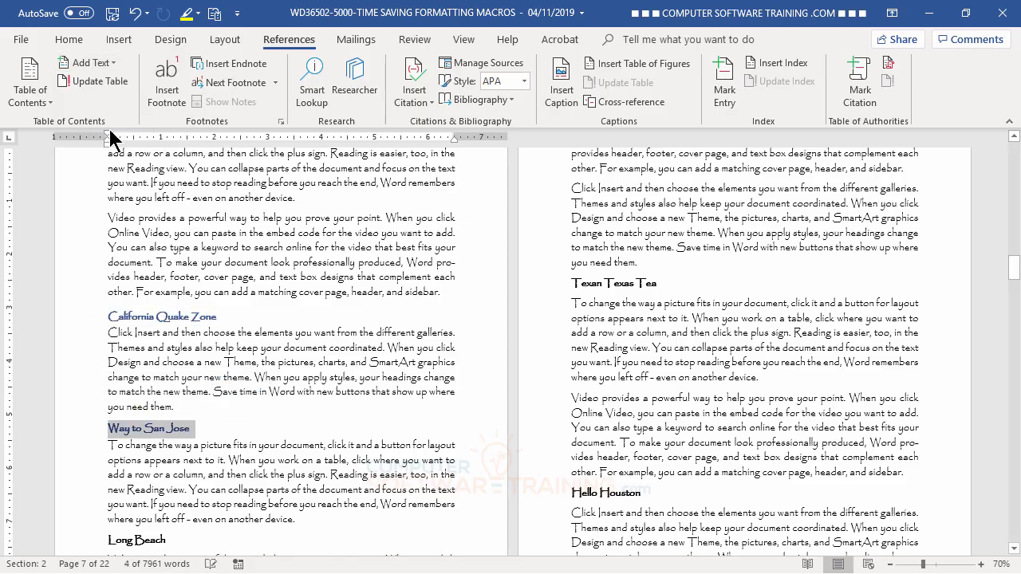
{"action": "scroll", "coordinate": [124, 447], "scroll_direction": "down", "scroll_amount": 2}
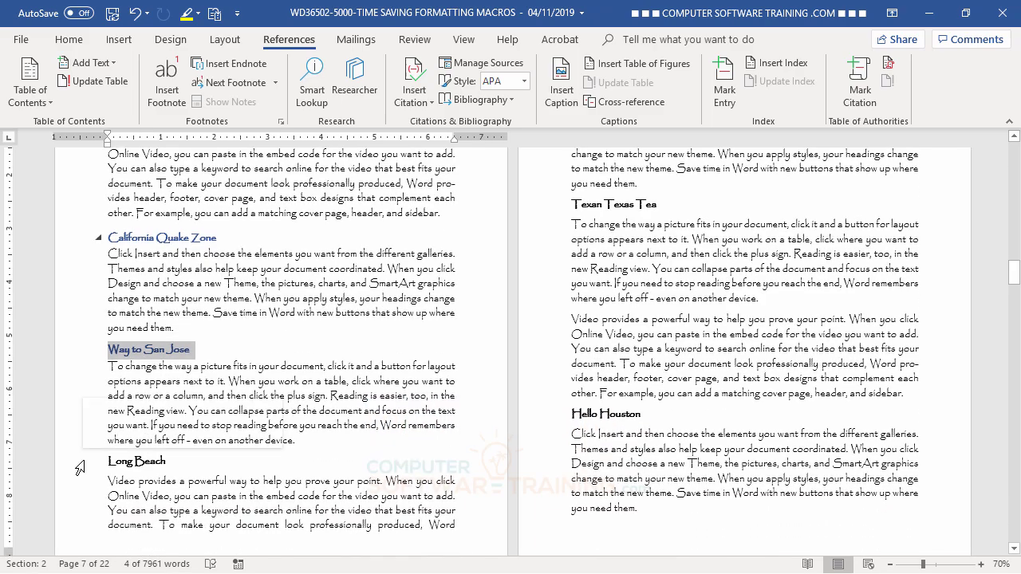
{"action": "left_click", "coordinate": [80, 465]}
{"action": "left_click", "coordinate": [91, 63]}
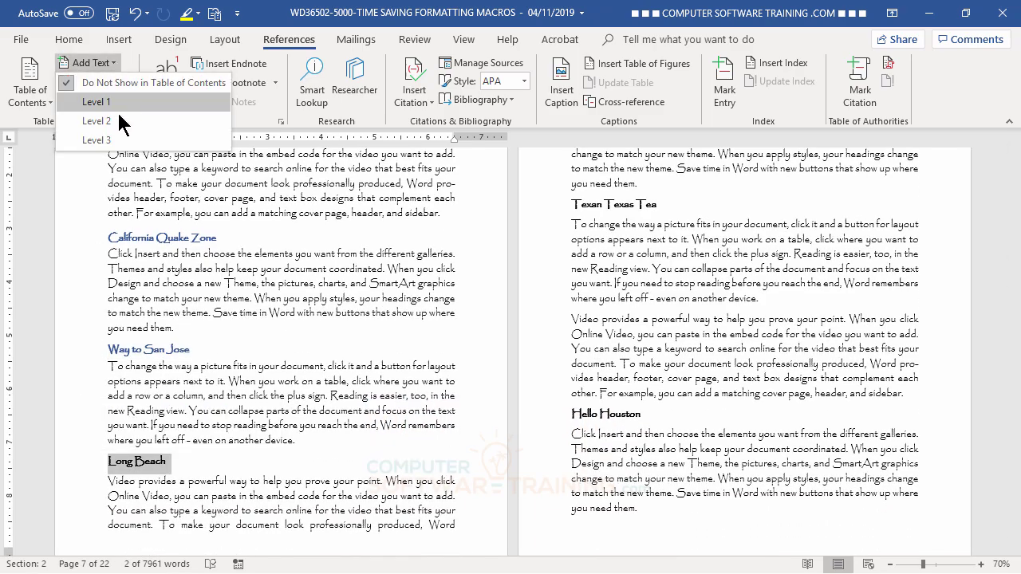
{"action": "left_click", "coordinate": [114, 118]}
Mark the Texan Texas Tea heading as Level 1 text for the table of contents
{"action": "scroll", "coordinate": [882, 314], "scroll_direction": "up", "scroll_amount": 3}
{"action": "scroll", "coordinate": [882, 313], "scroll_direction": "up", "scroll_amount": 3}
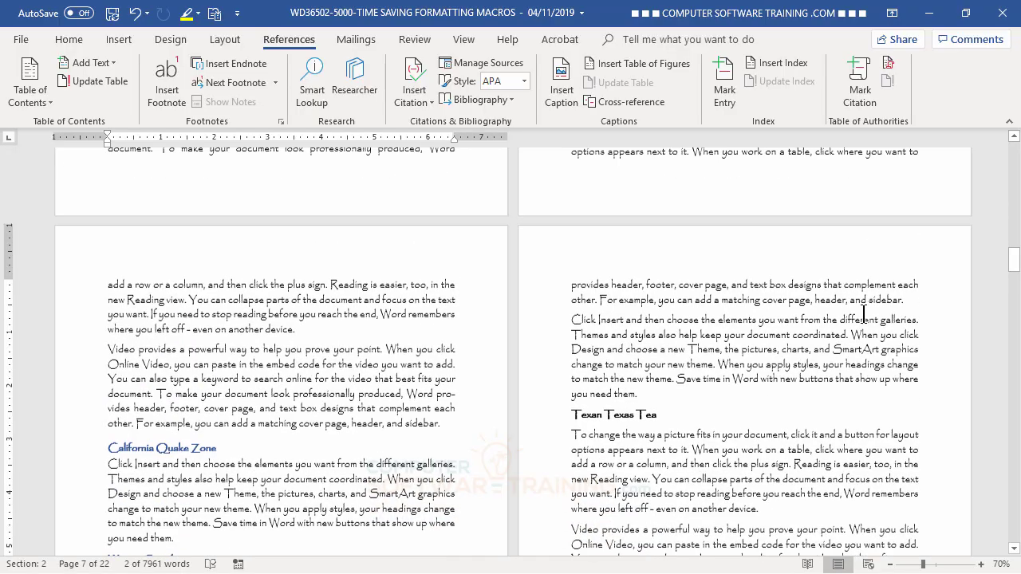
{"action": "scroll", "coordinate": [882, 313], "scroll_direction": "down", "scroll_amount": 5}
{"action": "left_click", "coordinate": [545, 262]}
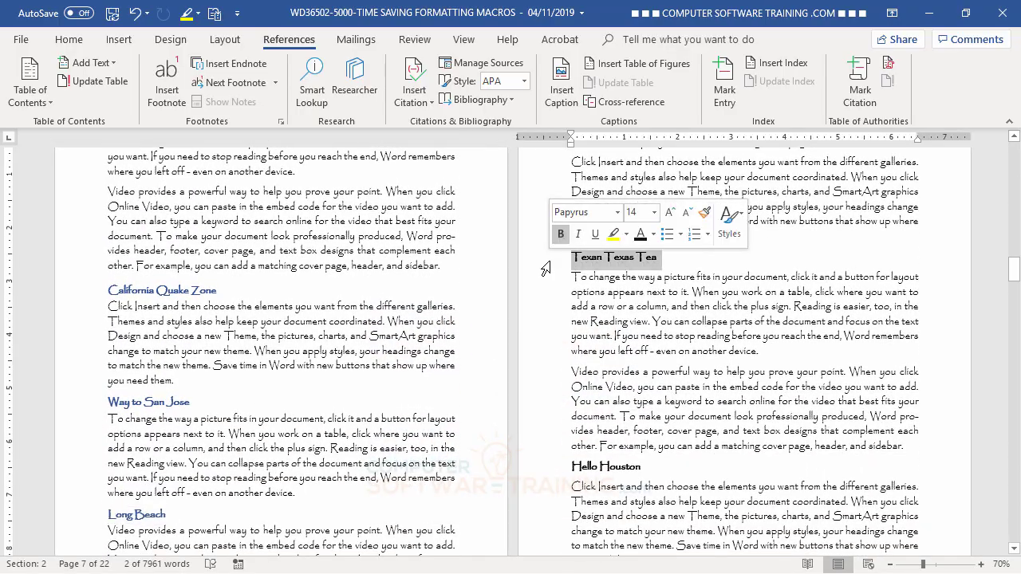
{"action": "left_click", "coordinate": [108, 63]}
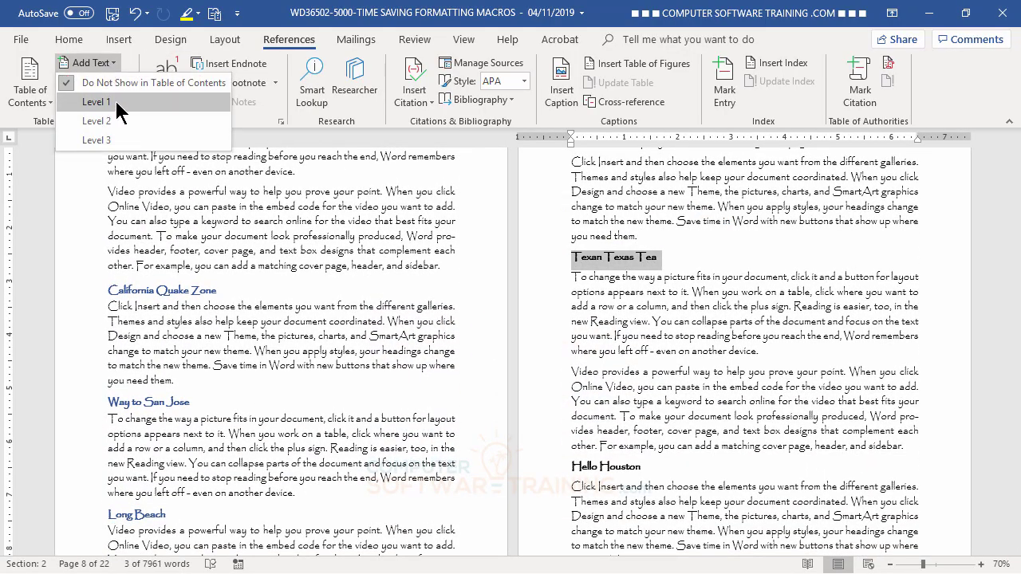
{"action": "left_click", "coordinate": [99, 103]}
Add the Hello Houston heading under Texan Texas Tea to the table of contents text as Level 2
{"action": "left_click", "coordinate": [544, 475]}
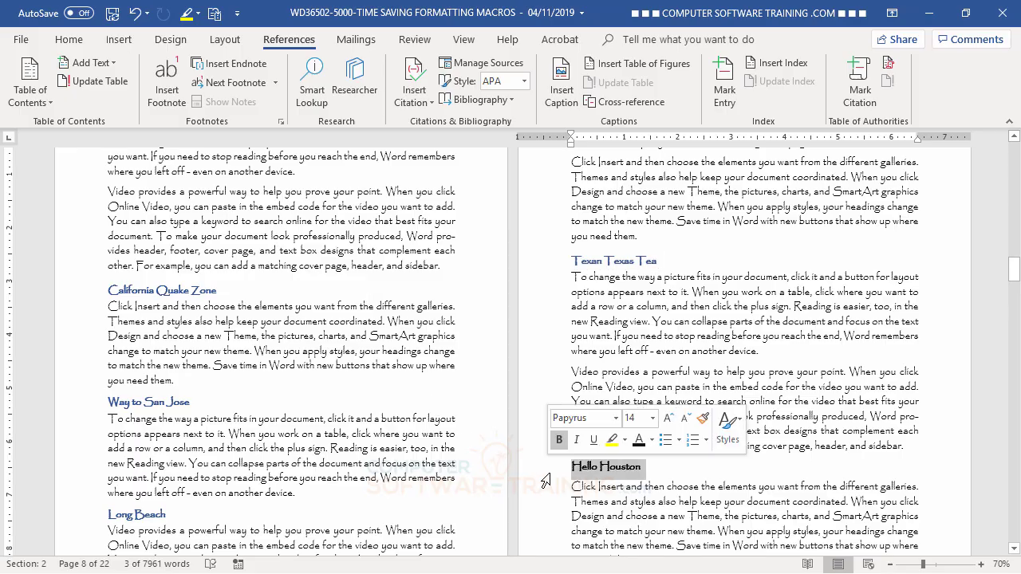
{"action": "left_click", "coordinate": [95, 63]}
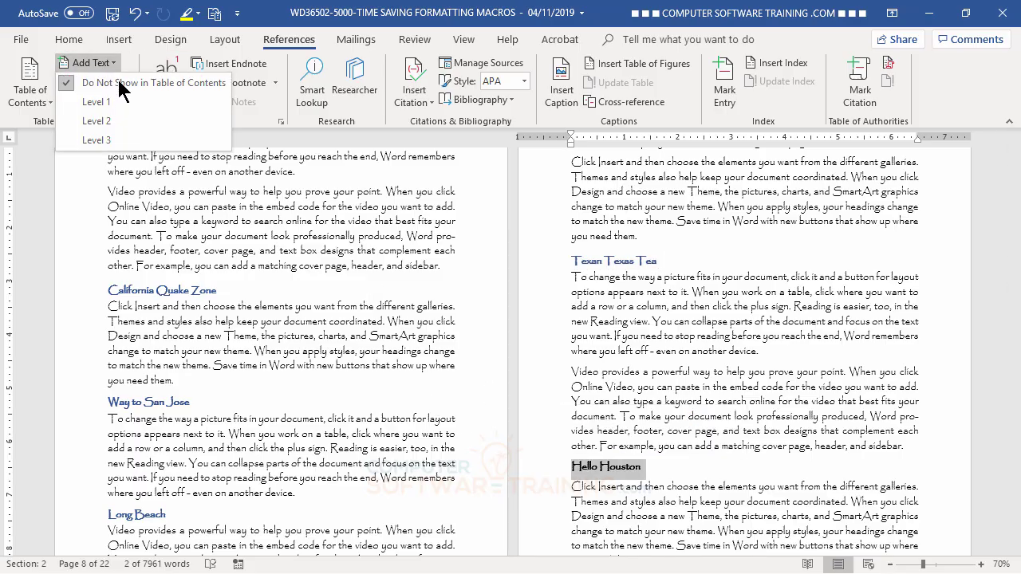
{"action": "left_click", "coordinate": [96, 120]}
Assign the Montana Fracking District heading to Level 1 of the table of contents
{"action": "scroll", "coordinate": [740, 371], "scroll_direction": "down", "scroll_amount": 10}
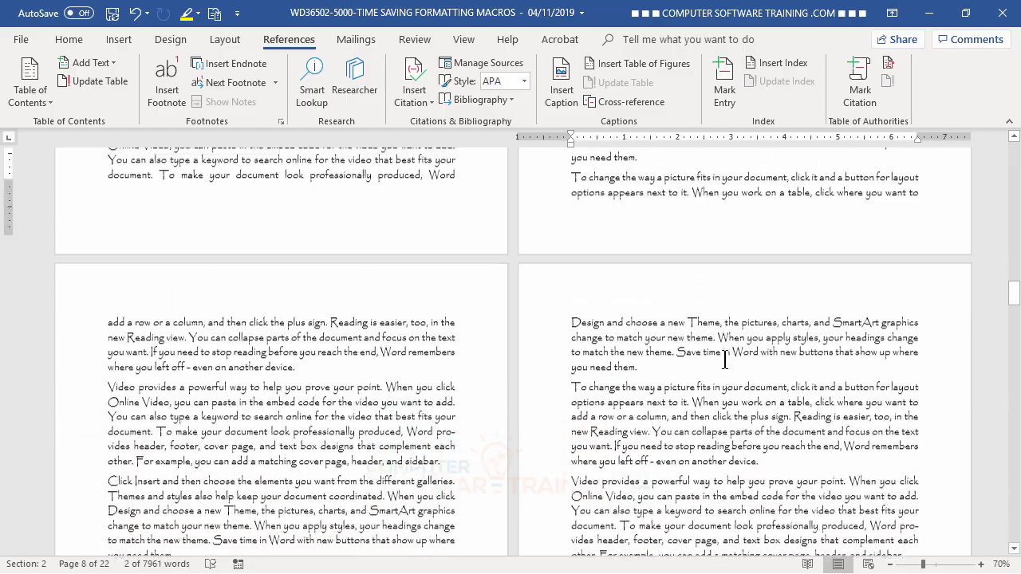
{"action": "scroll", "coordinate": [724, 359], "scroll_direction": "down", "scroll_amount": 8}
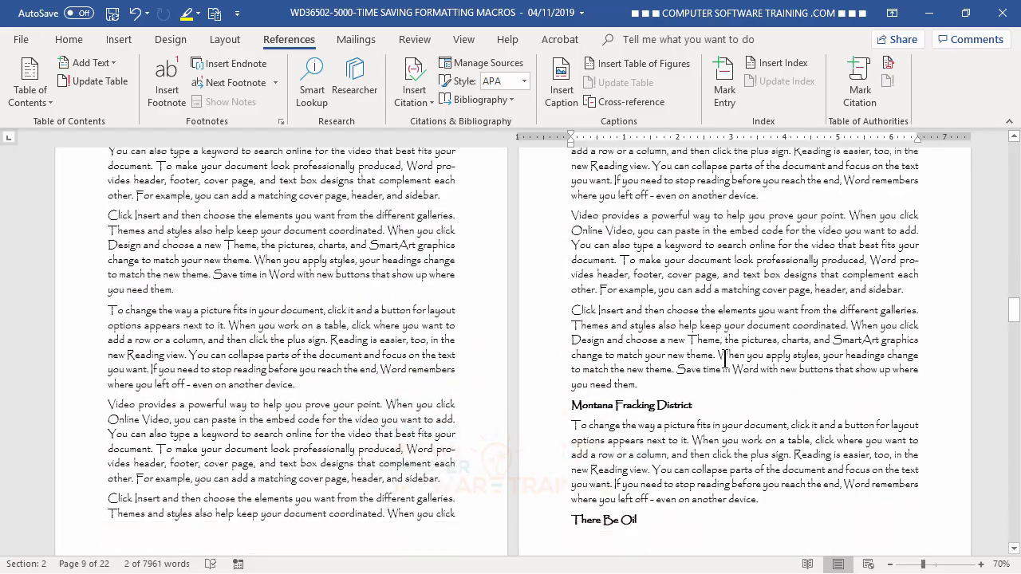
{"action": "scroll", "coordinate": [733, 354], "scroll_direction": "up", "scroll_amount": 6}
{"action": "scroll", "coordinate": [732, 354], "scroll_direction": "down", "scroll_amount": 9}
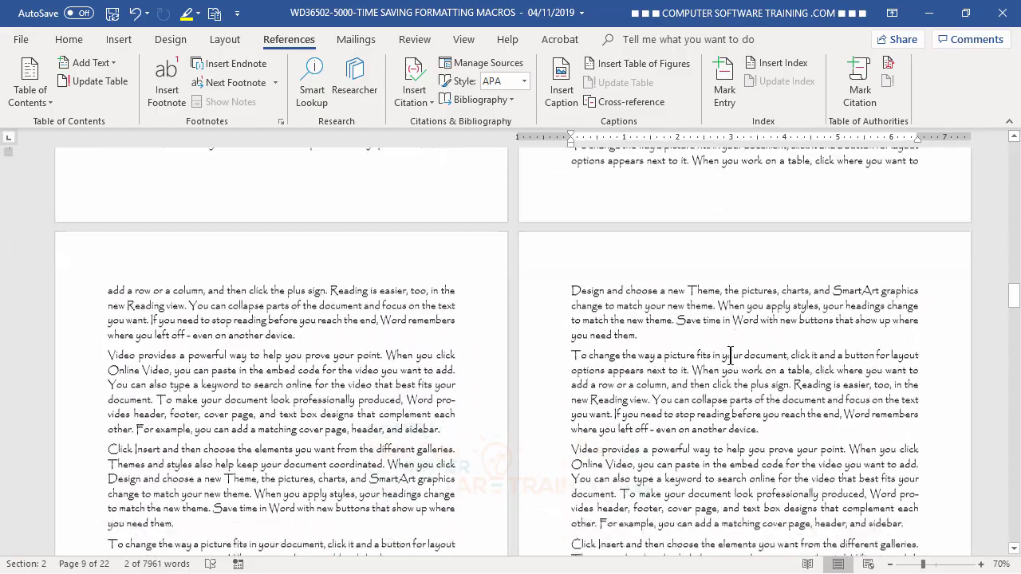
{"action": "scroll", "coordinate": [731, 354], "scroll_direction": "up", "scroll_amount": 8}
{"action": "scroll", "coordinate": [729, 354], "scroll_direction": "down", "scroll_amount": 2}
{"action": "scroll", "coordinate": [730, 354], "scroll_direction": "down", "scroll_amount": 3}
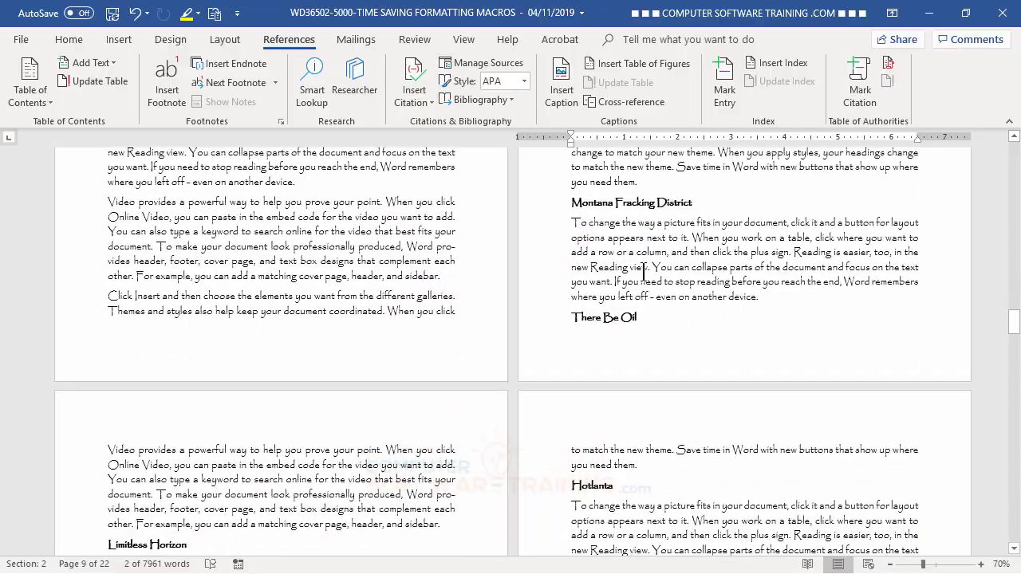
{"action": "left_click", "coordinate": [543, 210]}
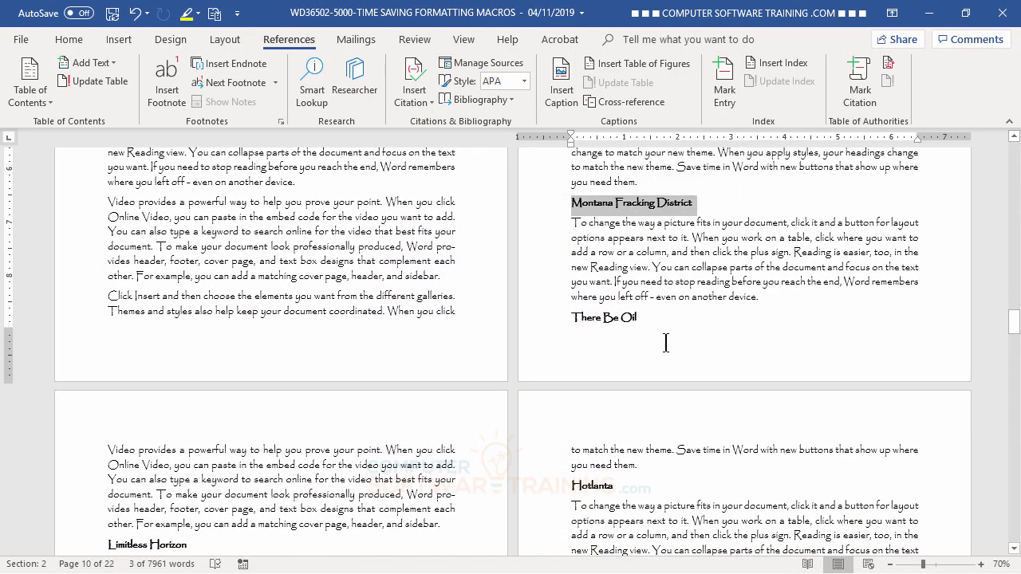
{"action": "left_click", "coordinate": [90, 63]}
{"action": "left_click", "coordinate": [124, 101]}
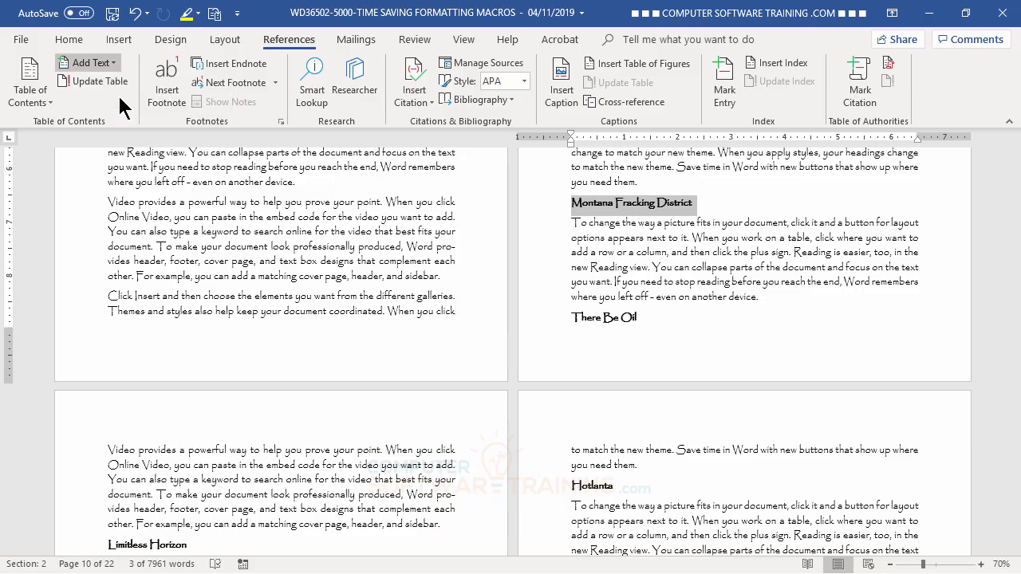
Mark the There Be Oil heading below Montana Fracking District as Level 2 text for the table of contents
{"action": "left_click", "coordinate": [544, 319]}
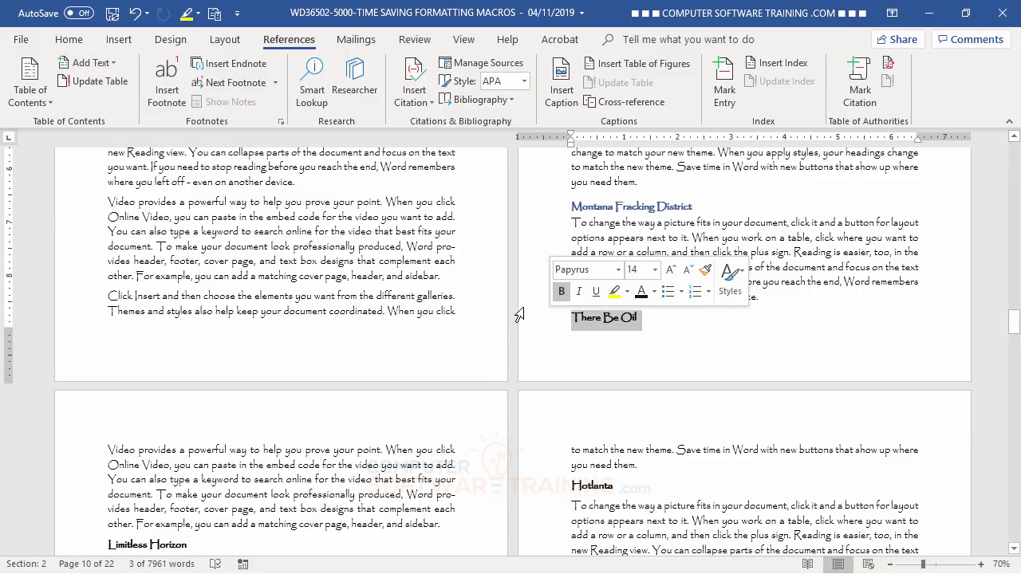
{"action": "left_click", "coordinate": [106, 62]}
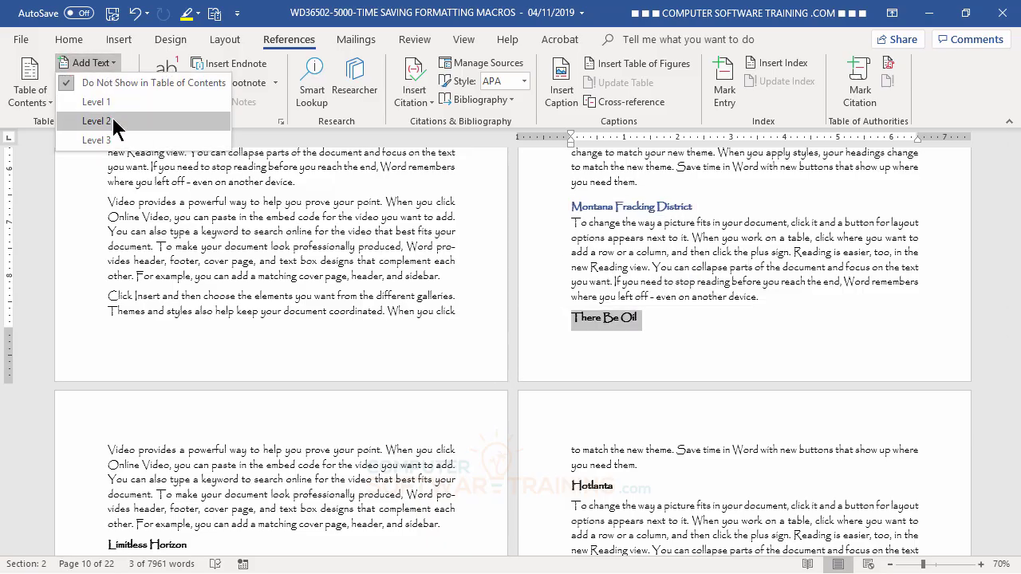
{"action": "left_click", "coordinate": [97, 120]}
Mark the Limitless Horizon heading below There Be Oil as Level 2 text for the table of contents
{"action": "scroll", "coordinate": [284, 463], "scroll_direction": "down", "scroll_amount": 2}
{"action": "scroll", "coordinate": [284, 462], "scroll_direction": "down", "scroll_amount": 2}
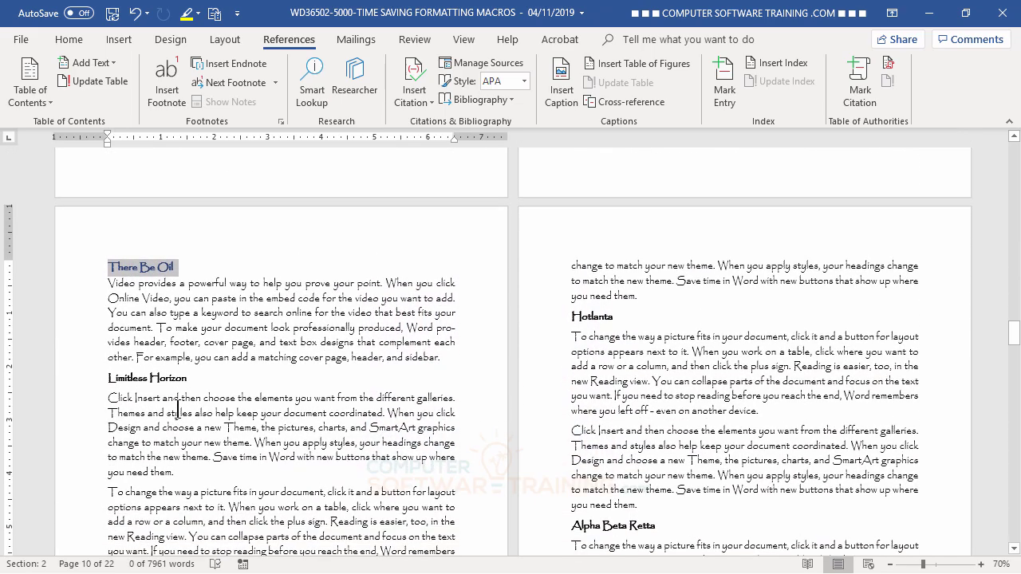
{"action": "left_click", "coordinate": [84, 389]}
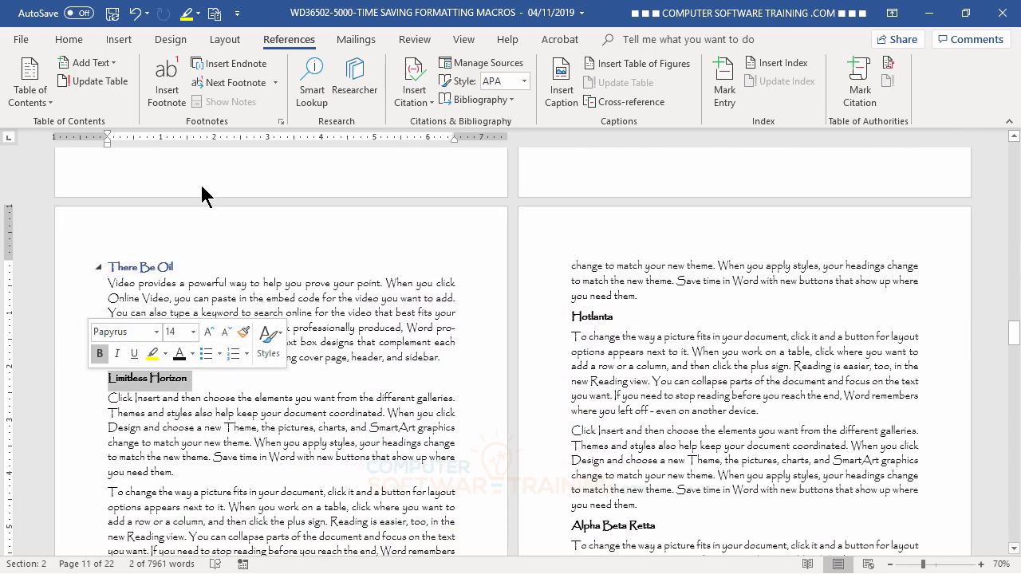
{"action": "left_click", "coordinate": [90, 63]}
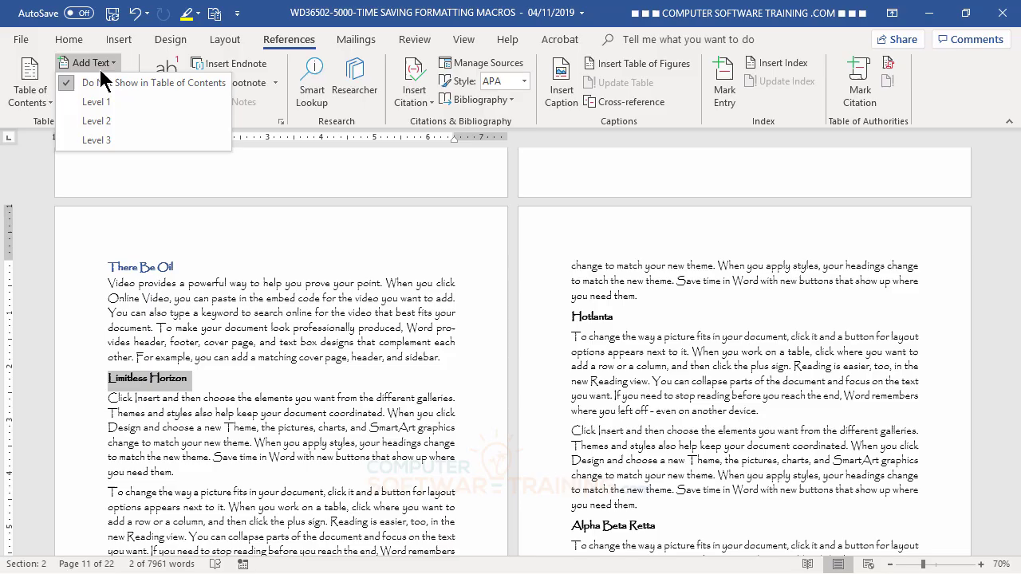
{"action": "left_click", "coordinate": [109, 128]}
Assign the Georgia Peach Association heading to Level 1 of the table of contents
{"action": "scroll", "coordinate": [366, 366], "scroll_direction": "down", "scroll_amount": 4}
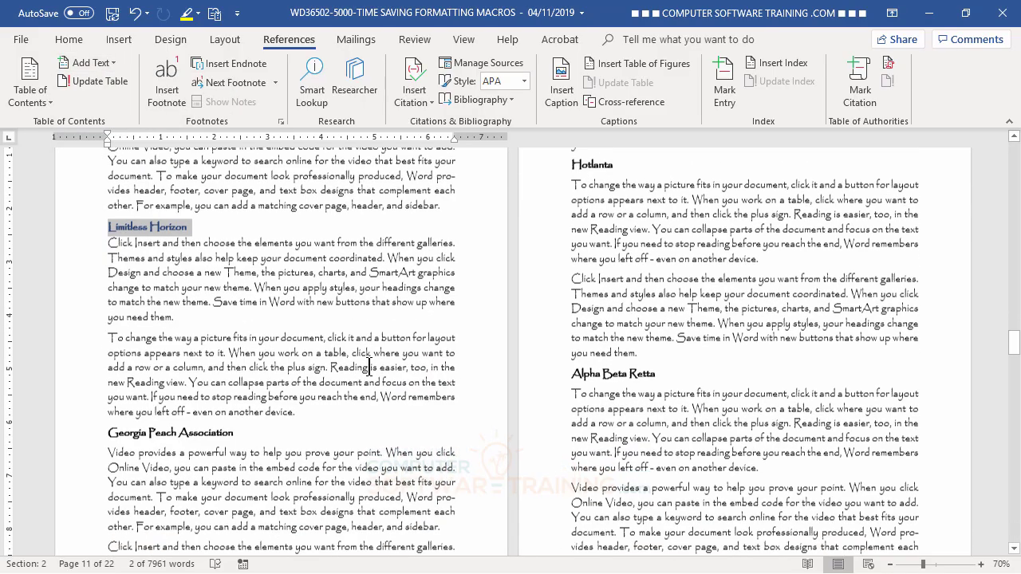
{"action": "scroll", "coordinate": [366, 367], "scroll_direction": "down", "scroll_amount": 4}
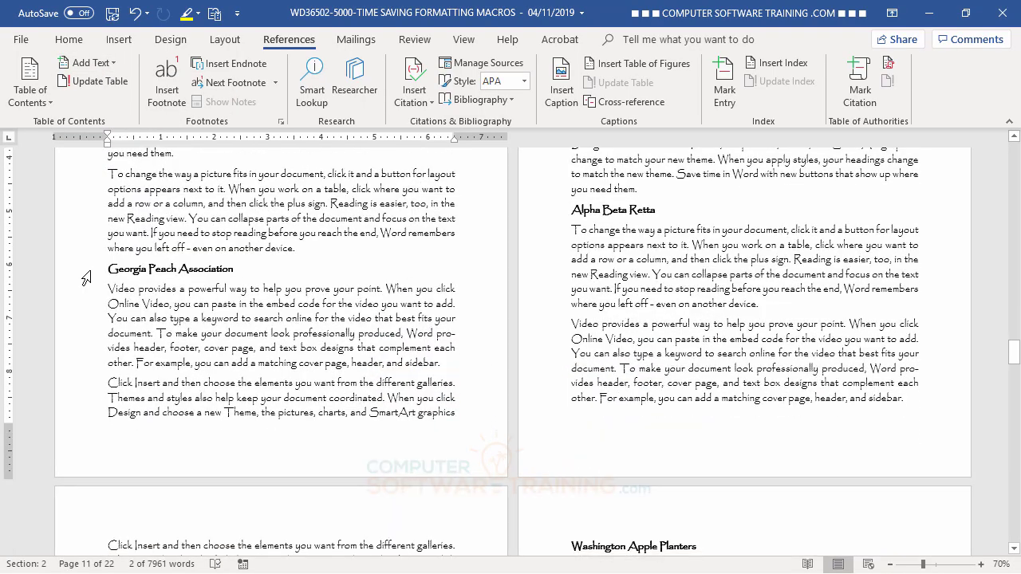
{"action": "left_click", "coordinate": [71, 272]}
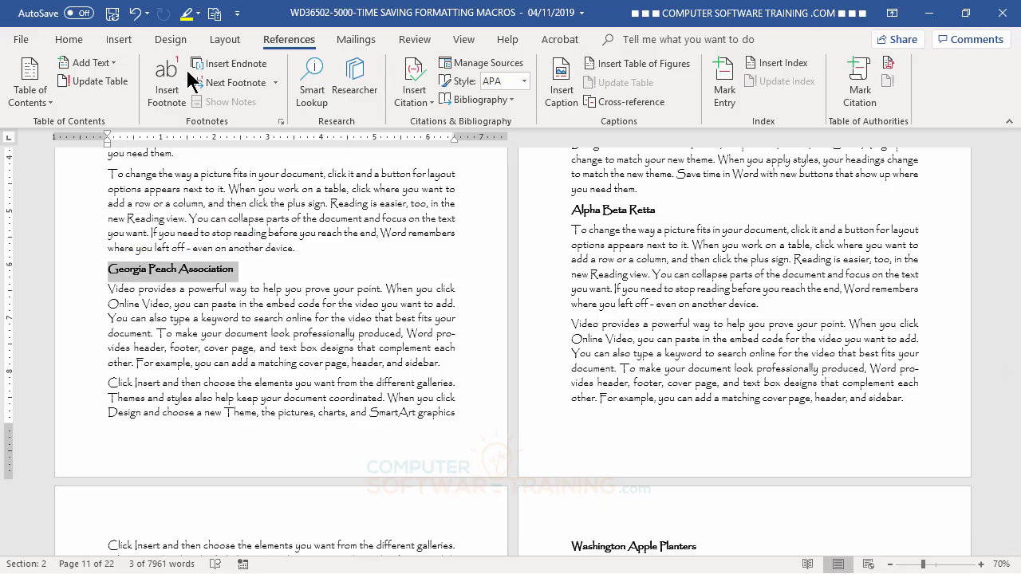
{"action": "left_click", "coordinate": [107, 62]}
{"action": "left_click", "coordinate": [106, 102]}
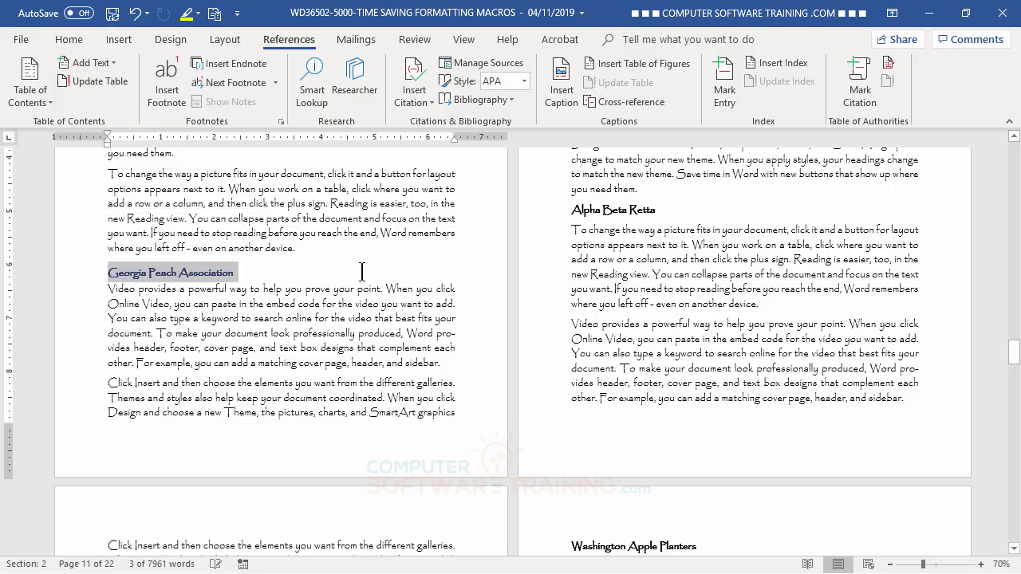
Add the Hotlanta and Alpha Beta Retta headings under Georgia Peach Association to the table of contents text as Level 2
{"action": "scroll", "coordinate": [599, 351], "scroll_direction": "up", "scroll_amount": 7}
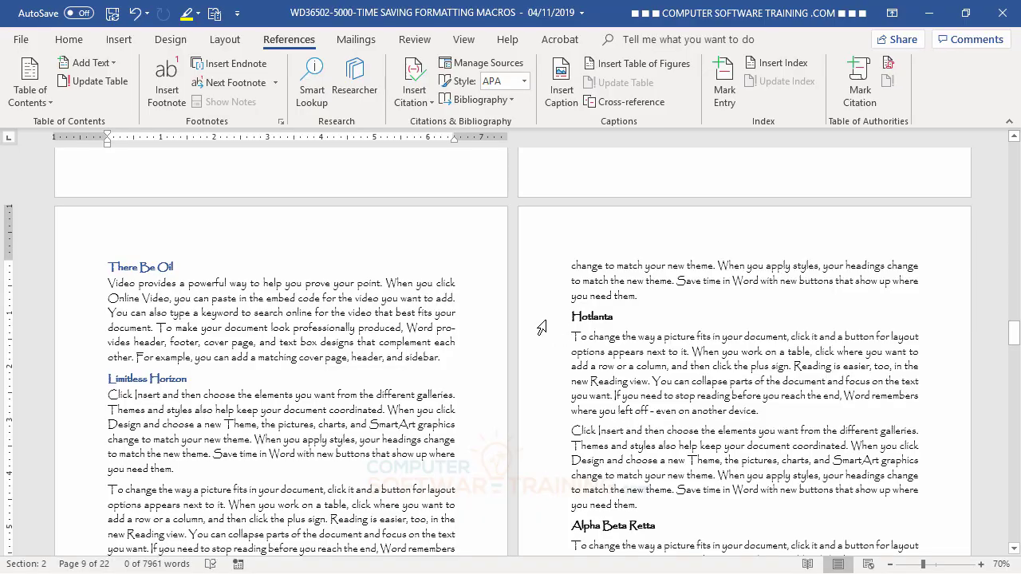
{"action": "left_click", "coordinate": [554, 317]}
{"action": "left_click", "coordinate": [94, 63]}
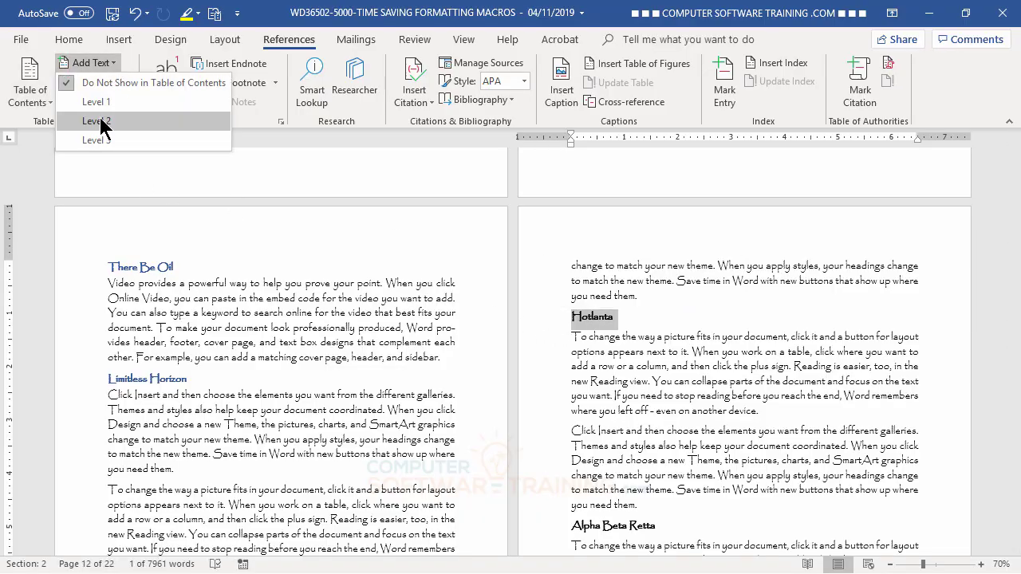
{"action": "left_click", "coordinate": [100, 122]}
{"action": "scroll", "coordinate": [707, 316], "scroll_direction": "down", "scroll_amount": 7}
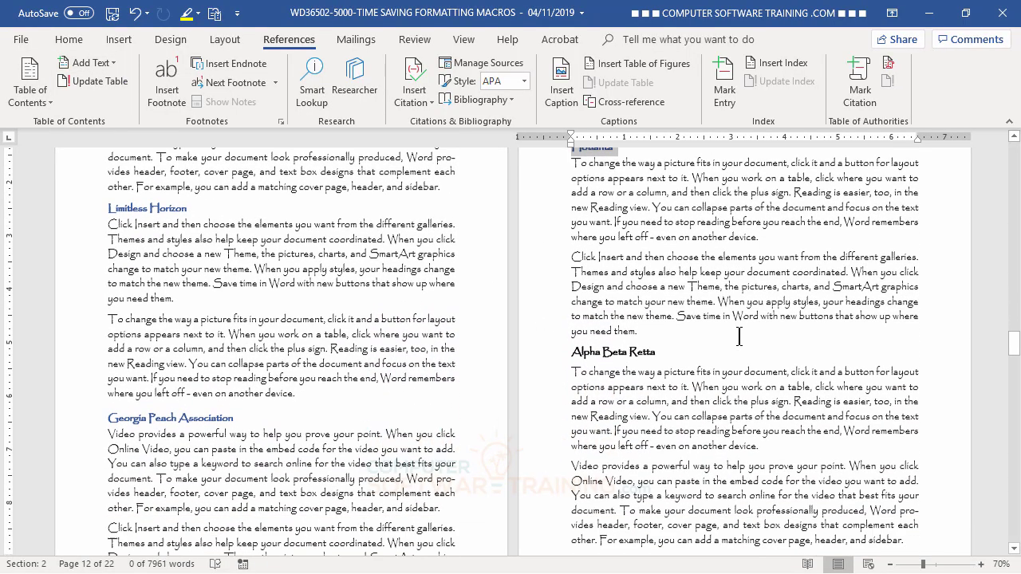
{"action": "left_click", "coordinate": [542, 239]}
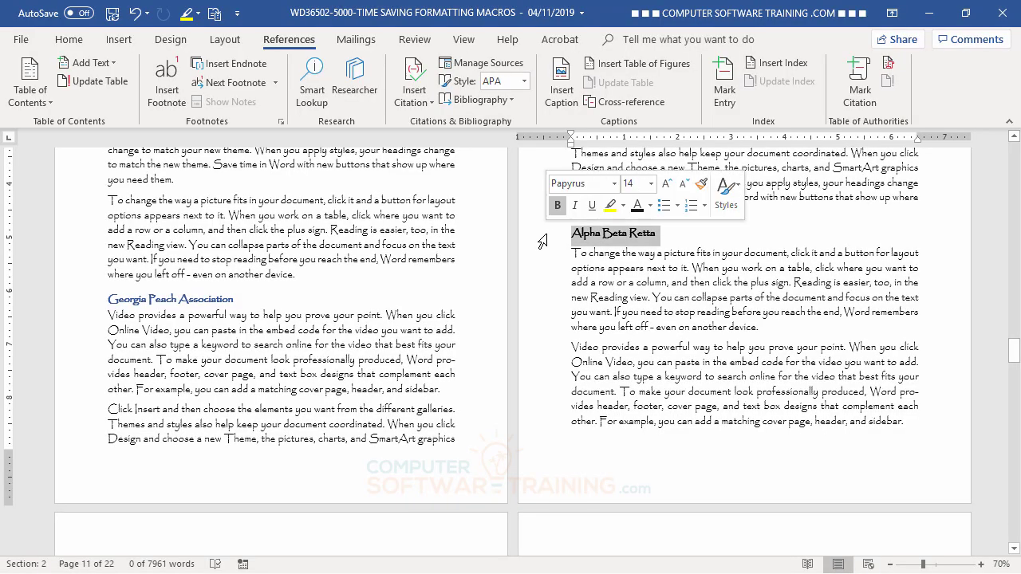
{"action": "left_click", "coordinate": [99, 64]}
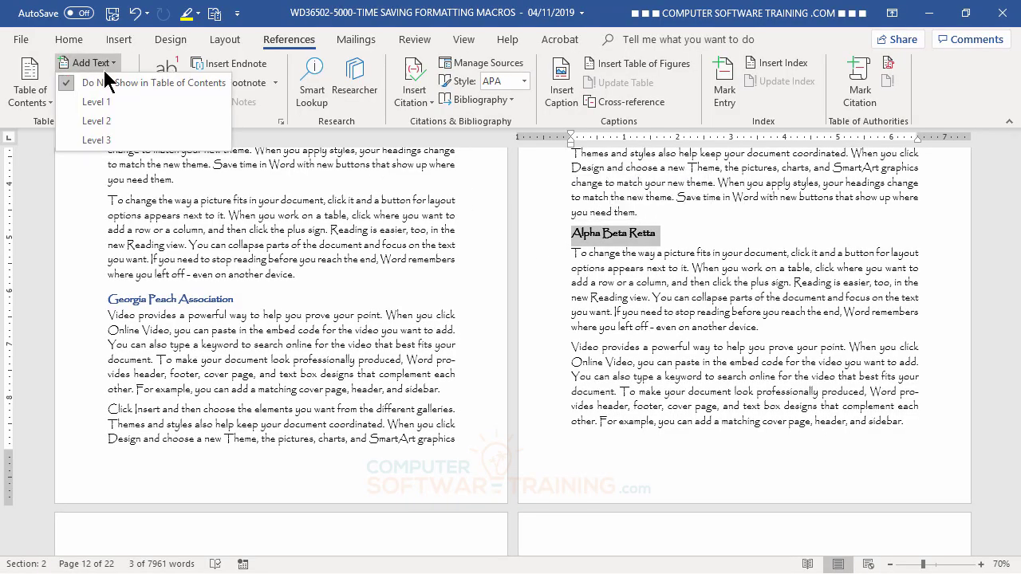
{"action": "left_click", "coordinate": [107, 122]}
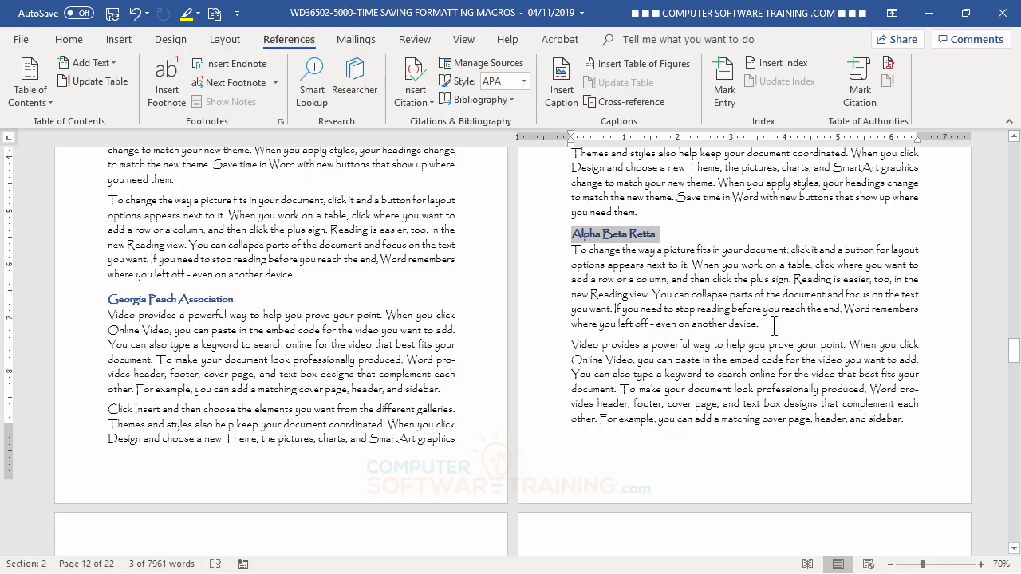
Mark the Washington Apple Planters heading as Level 1 text for the table of contents
{"action": "scroll", "coordinate": [772, 323], "scroll_direction": "down", "scroll_amount": 10}
{"action": "scroll", "coordinate": [772, 322], "scroll_direction": "up", "scroll_amount": 5}
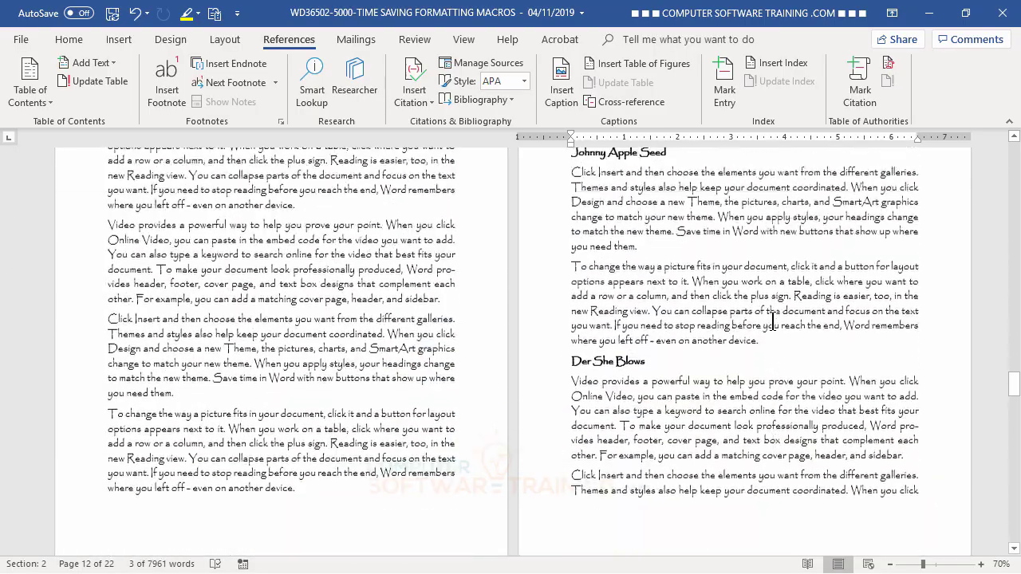
{"action": "left_click", "coordinate": [545, 209]}
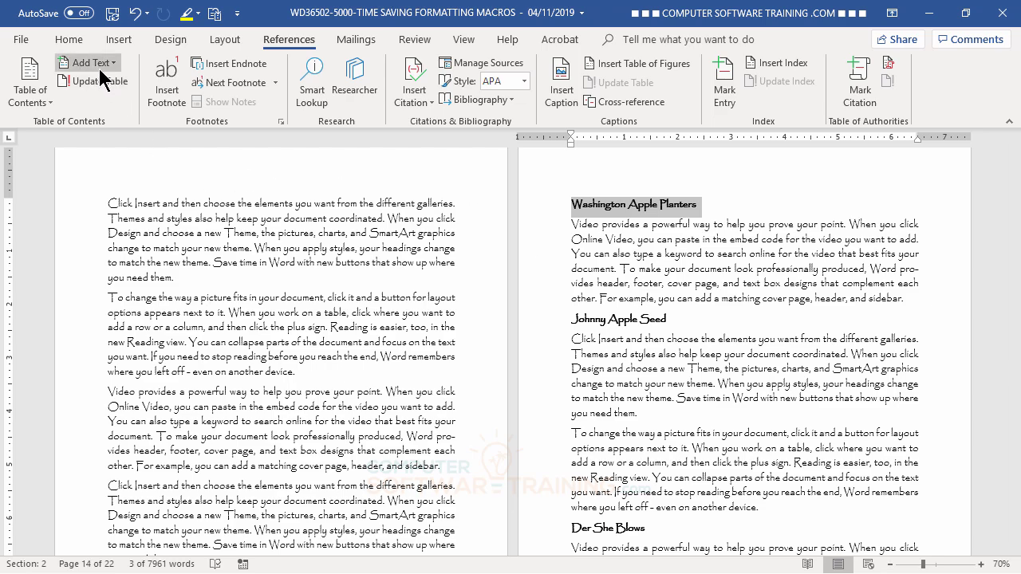
{"action": "left_click", "coordinate": [96, 65]}
{"action": "left_click", "coordinate": [96, 101]}
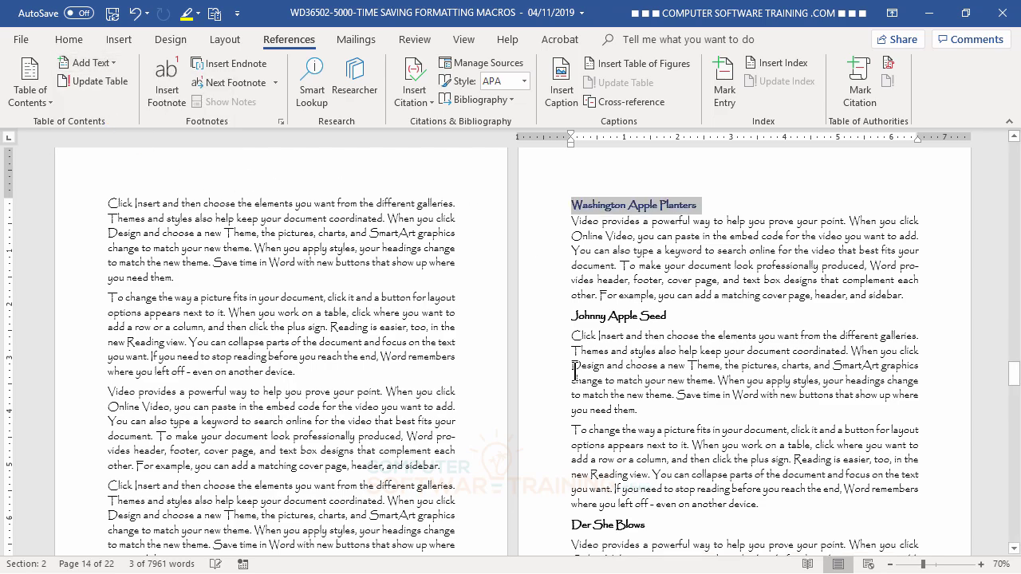
Assign the Johnny Apple Seed and Der She Blows headings under Washington Apple Planters to Level 2 of the table of contents
{"action": "left_click", "coordinate": [543, 319]}
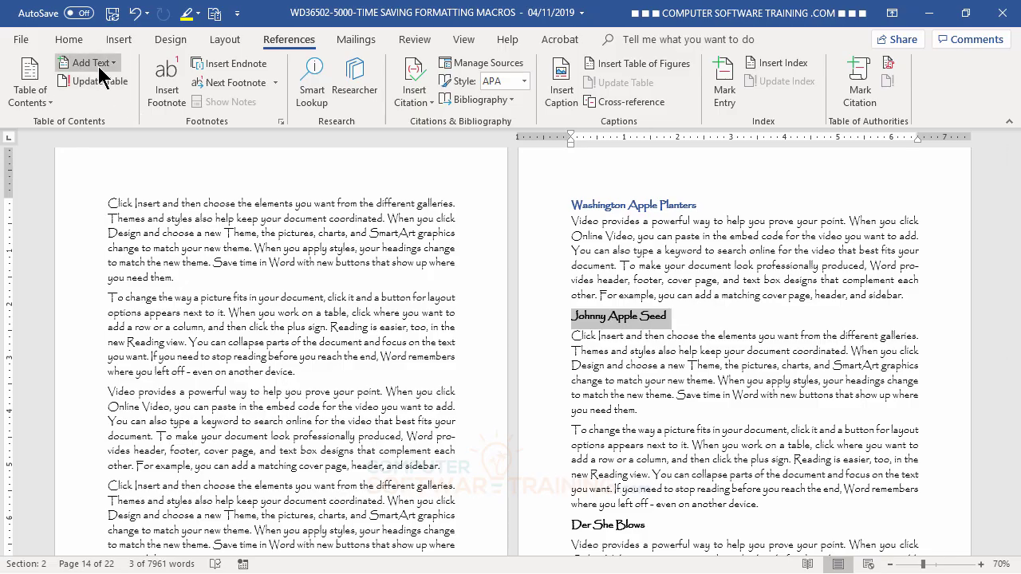
{"action": "left_click", "coordinate": [94, 64]}
{"action": "left_click", "coordinate": [97, 121]}
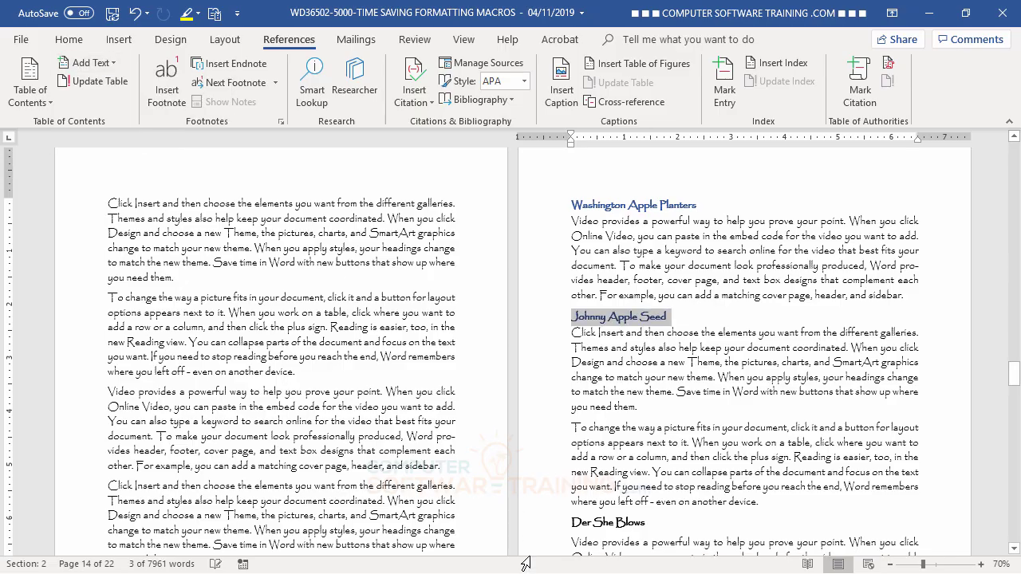
{"action": "left_click", "coordinate": [547, 528]}
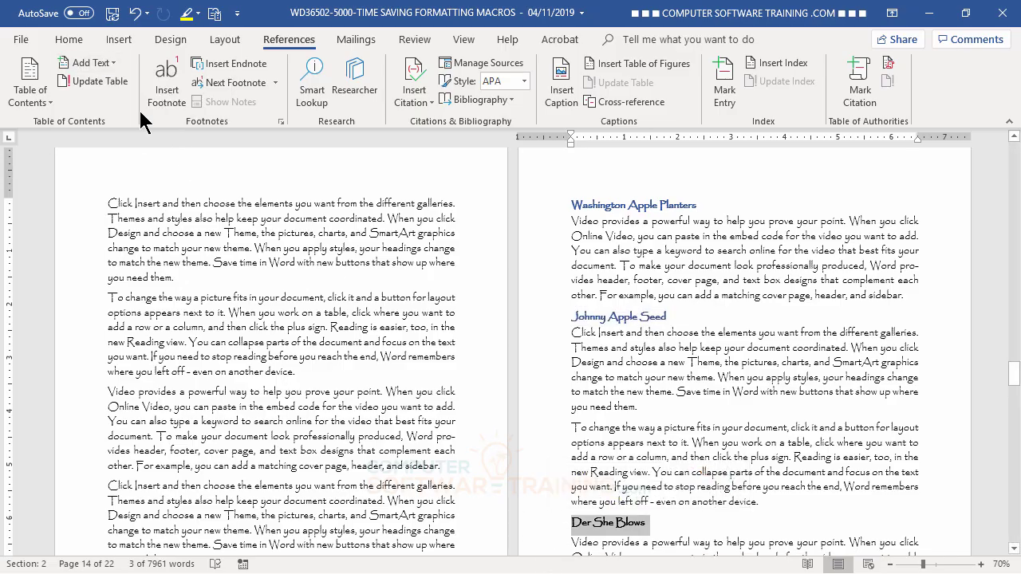
{"action": "left_click", "coordinate": [89, 63]}
{"action": "left_click", "coordinate": [111, 119]}
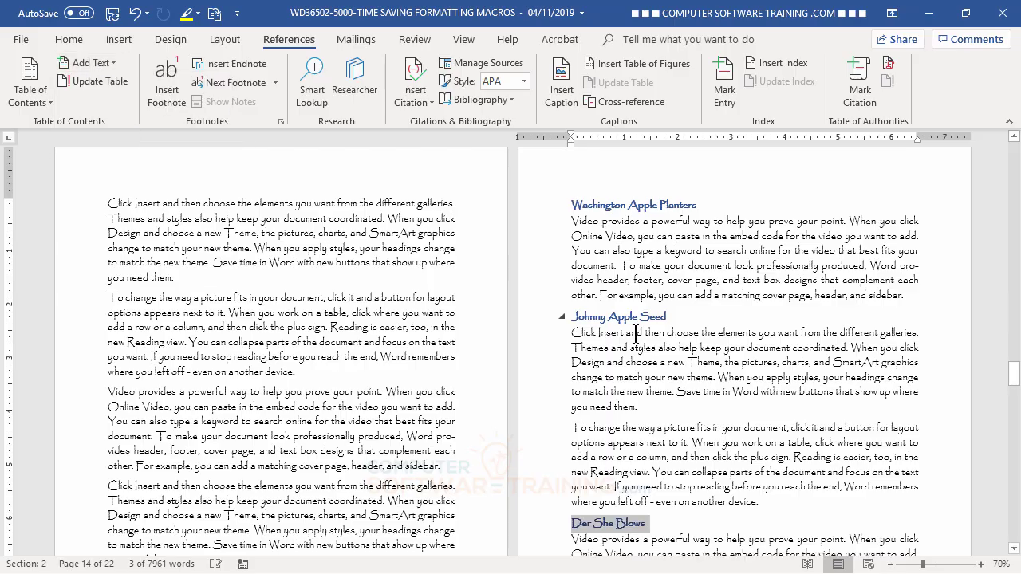
Check the rest of the document for headings and insert a blank page between the cover page and the first body paragraph
{"action": "scroll", "coordinate": [642, 311], "scroll_direction": "down", "scroll_amount": 5}
{"action": "scroll", "coordinate": [641, 311], "scroll_direction": "down", "scroll_amount": 15}
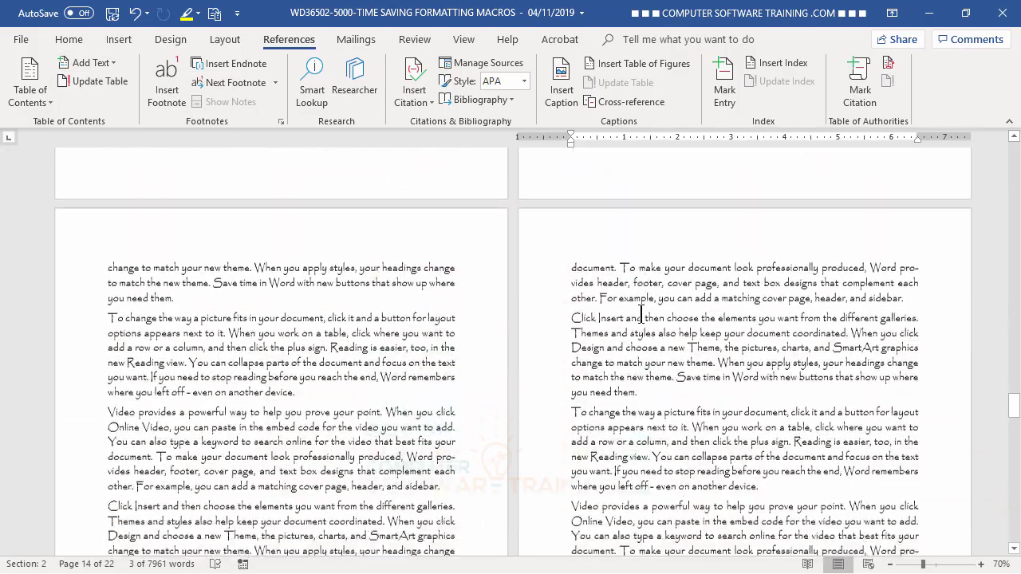
{"action": "scroll", "coordinate": [641, 310], "scroll_direction": "down", "scroll_amount": 15}
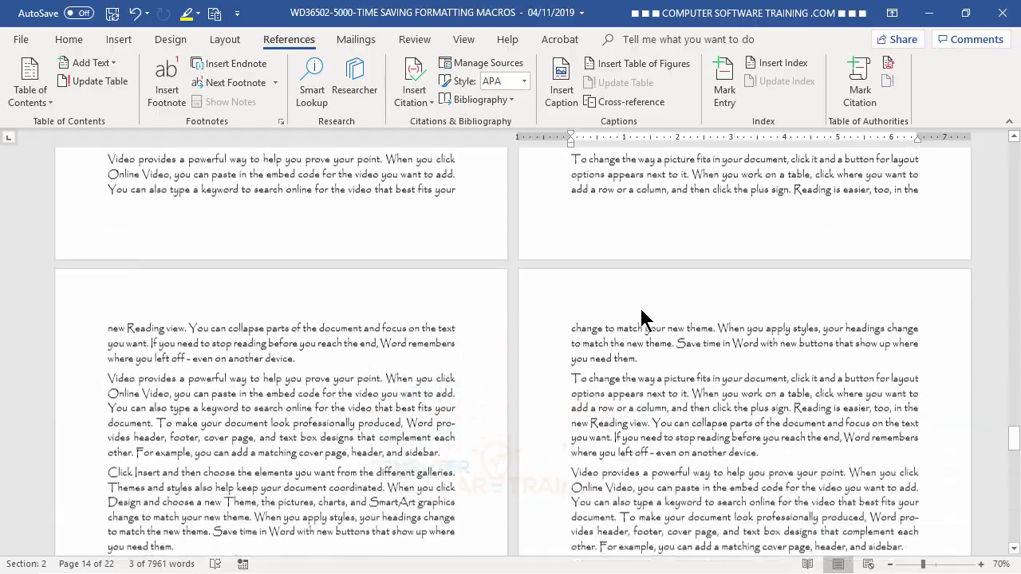
{"action": "scroll", "coordinate": [642, 309], "scroll_direction": "down", "scroll_amount": 15}
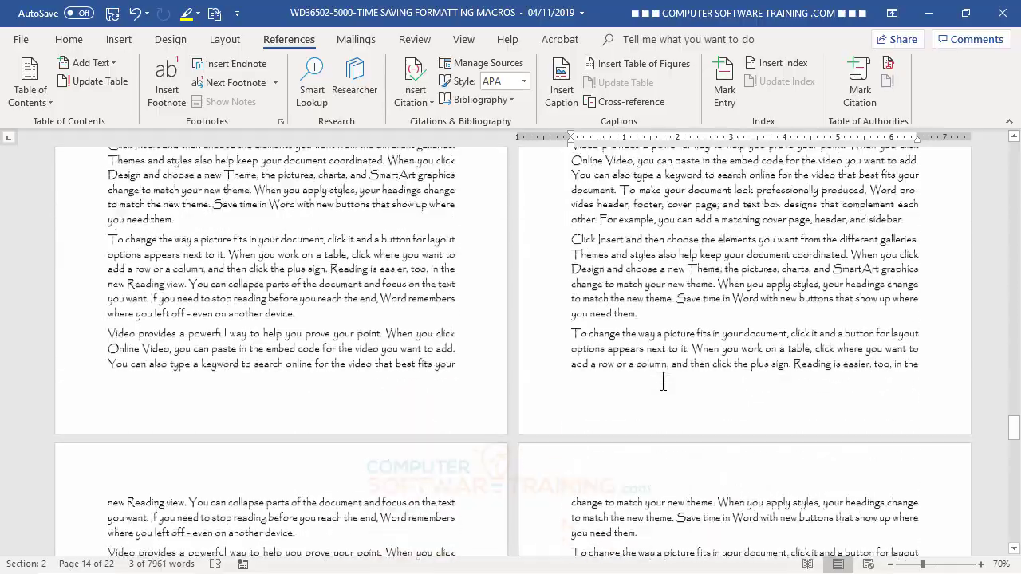
{"action": "scroll", "coordinate": [669, 383], "scroll_direction": "up", "scroll_amount": 5}
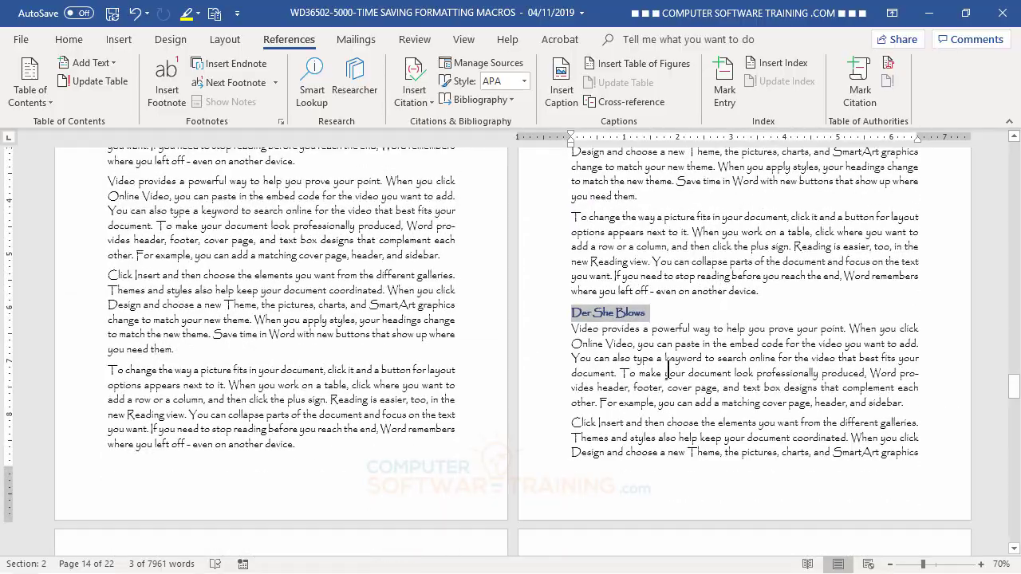
{"action": "key", "text": "ctrl+Home"}
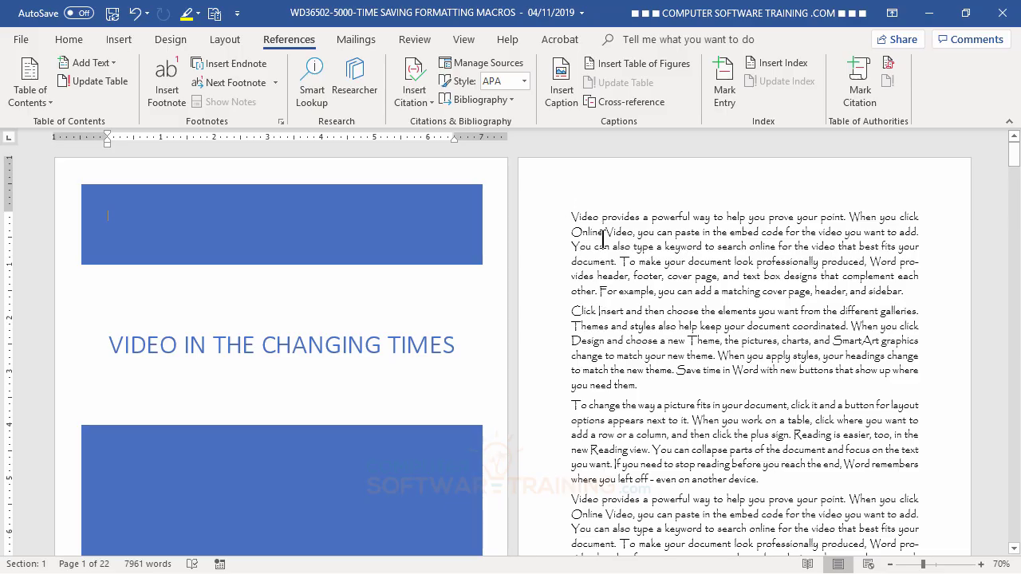
{"action": "left_click", "coordinate": [570, 217]}
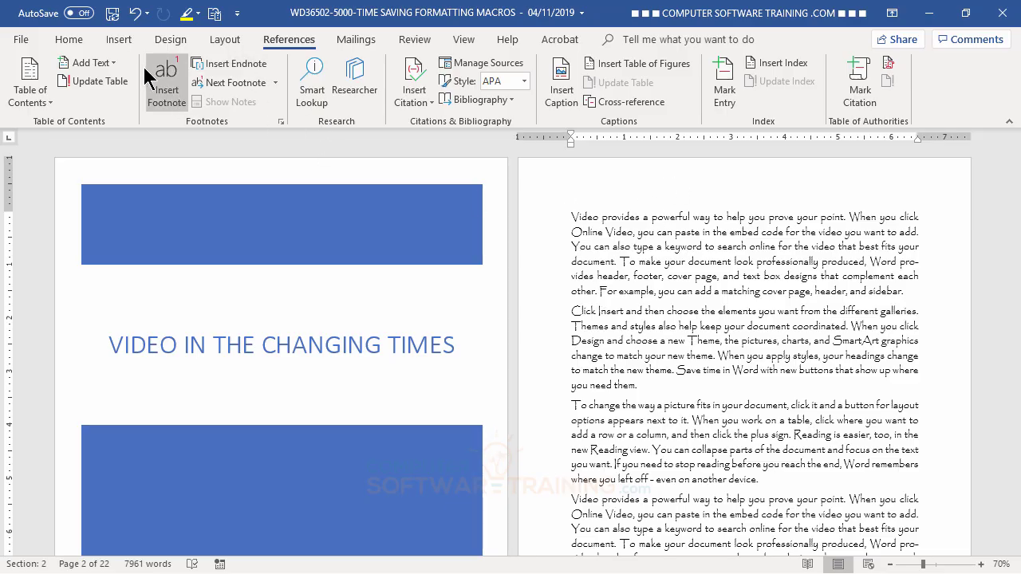
{"action": "left_click", "coordinate": [120, 42]}
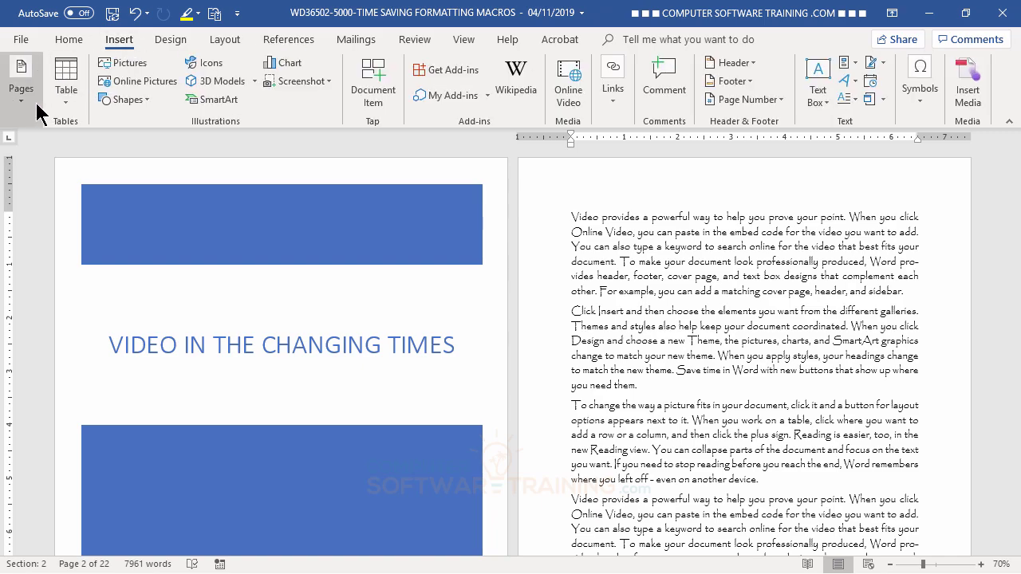
{"action": "left_click", "coordinate": [24, 99]}
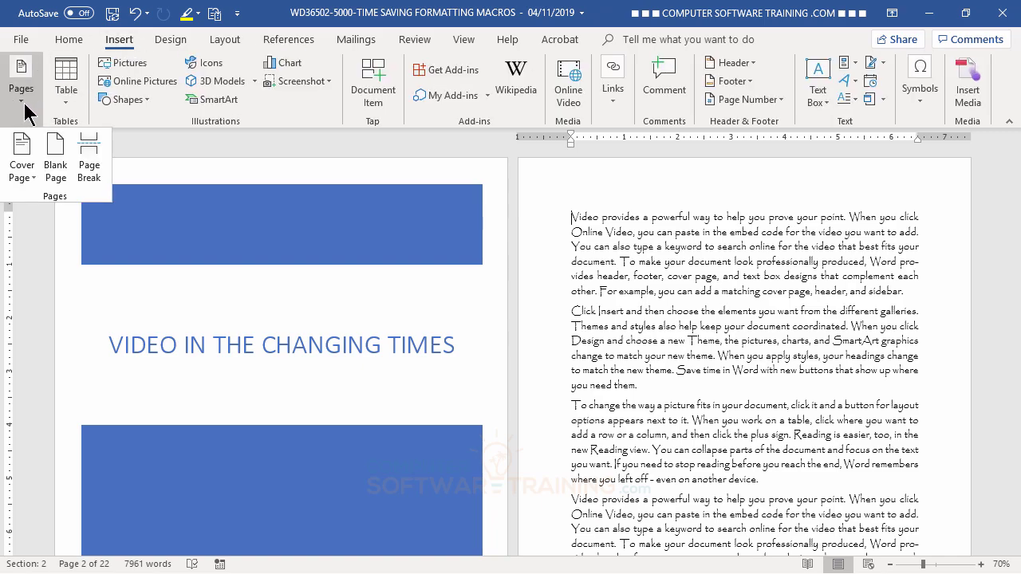
{"action": "left_click", "coordinate": [60, 163]}
{"action": "scroll", "coordinate": [725, 309], "scroll_direction": "up", "scroll_amount": 5}
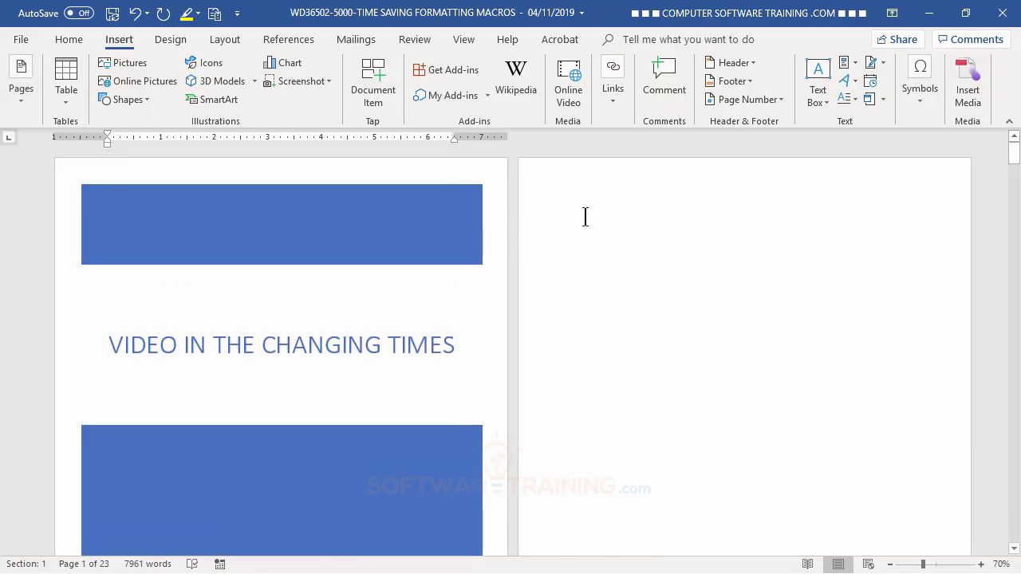
Try the built-in Manual Table of contents on the blank second page and undo the insertion
{"action": "left_click", "coordinate": [571, 217]}
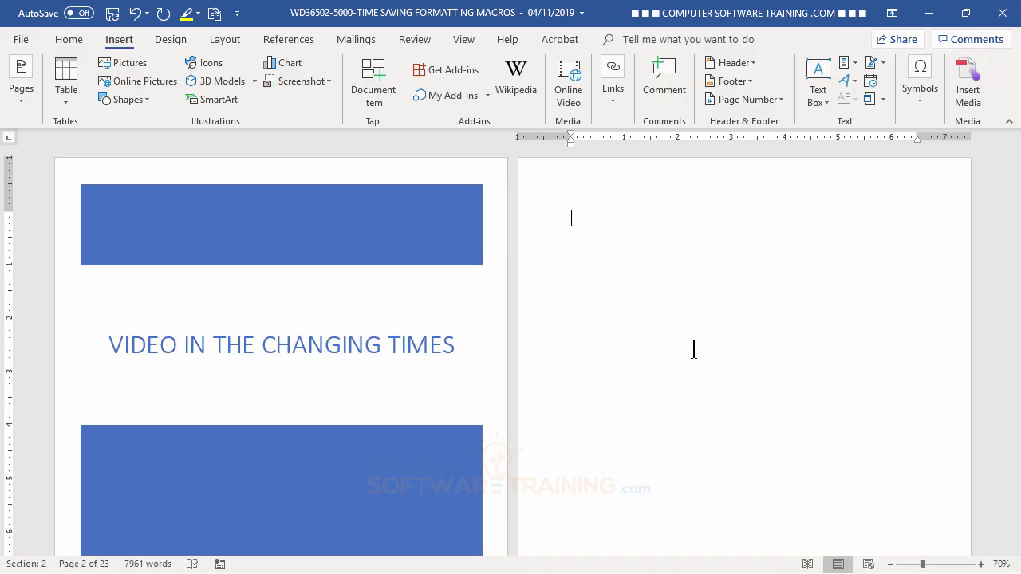
{"action": "left_click", "coordinate": [303, 46]}
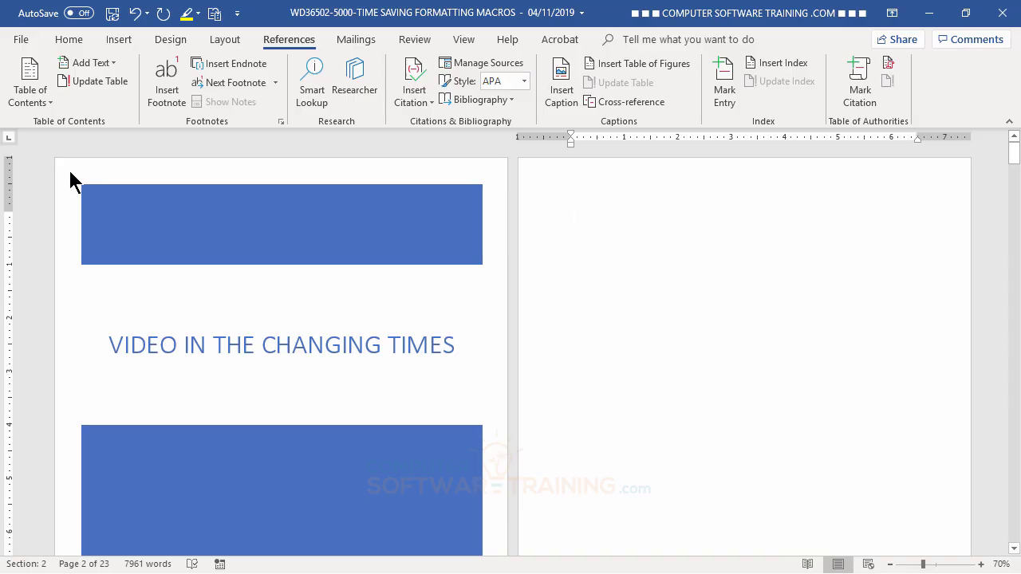
{"action": "left_click", "coordinate": [41, 106]}
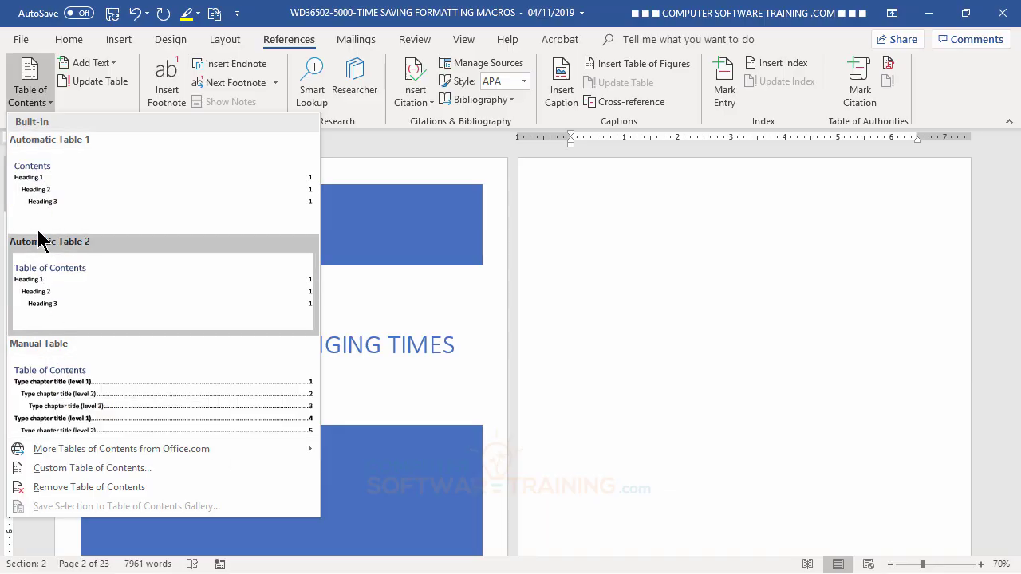
{"action": "left_click", "coordinate": [70, 403]}
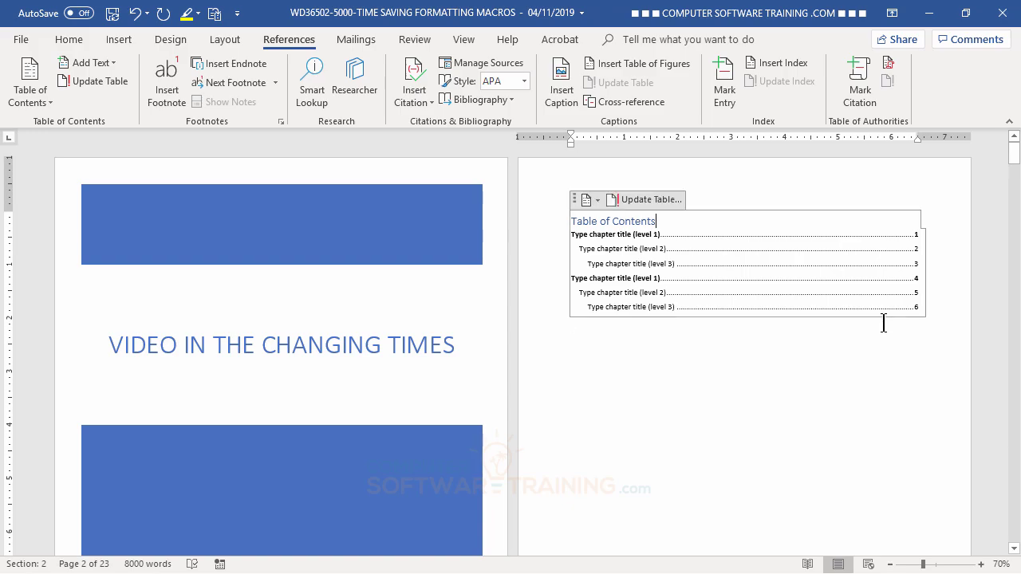
{"action": "left_click", "coordinate": [135, 14]}
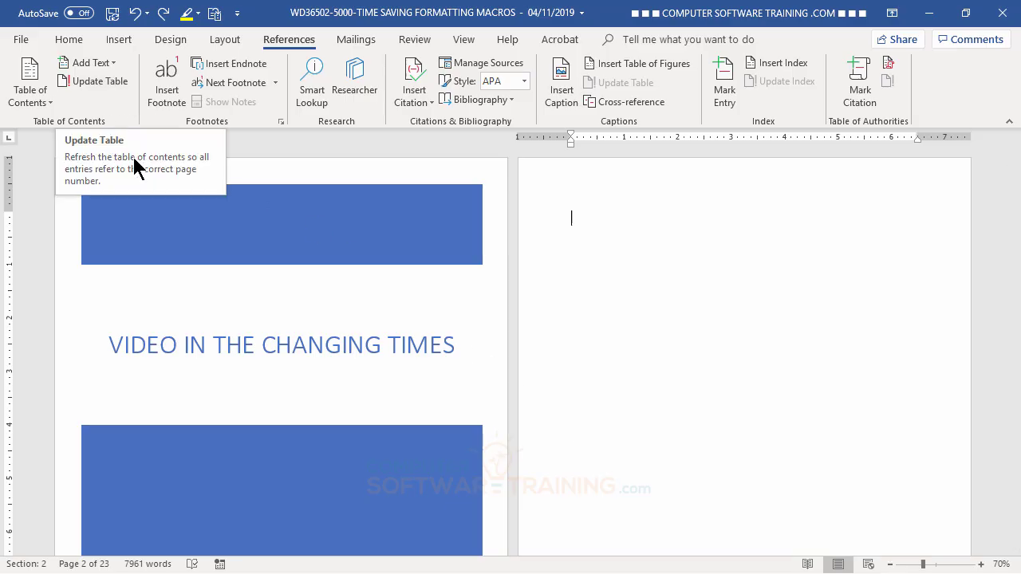
Insert the built-in Automatic Table 2 table of contents on the blank second page
{"action": "left_click", "coordinate": [40, 102]}
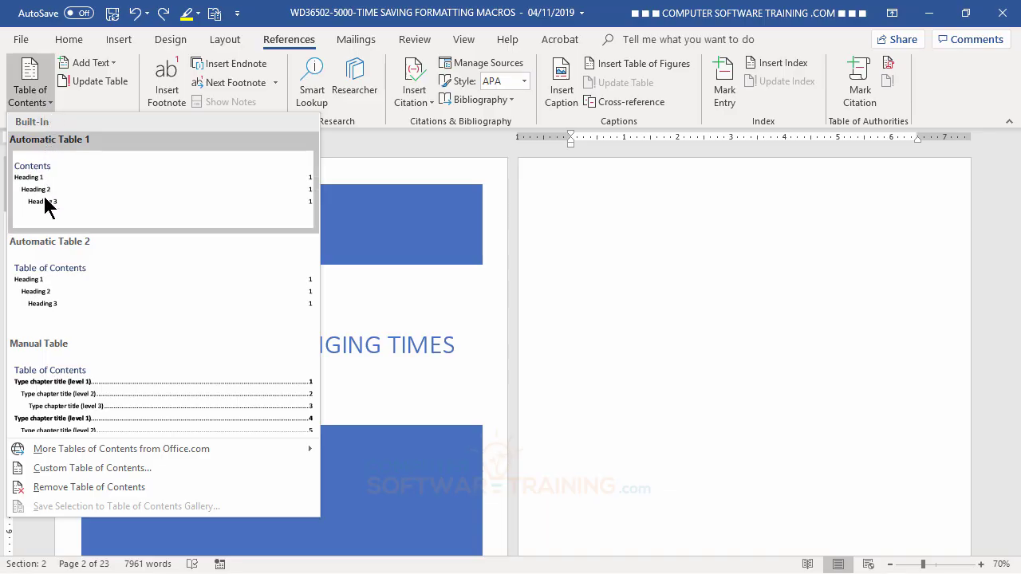
{"action": "left_click", "coordinate": [69, 292]}
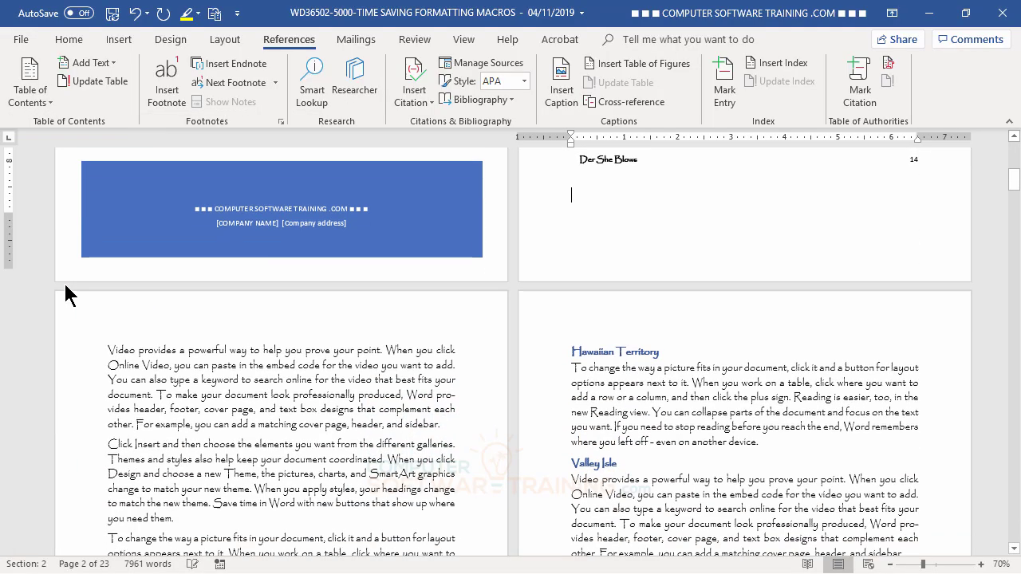
{"action": "scroll", "coordinate": [683, 383], "scroll_direction": "up", "scroll_amount": 6}
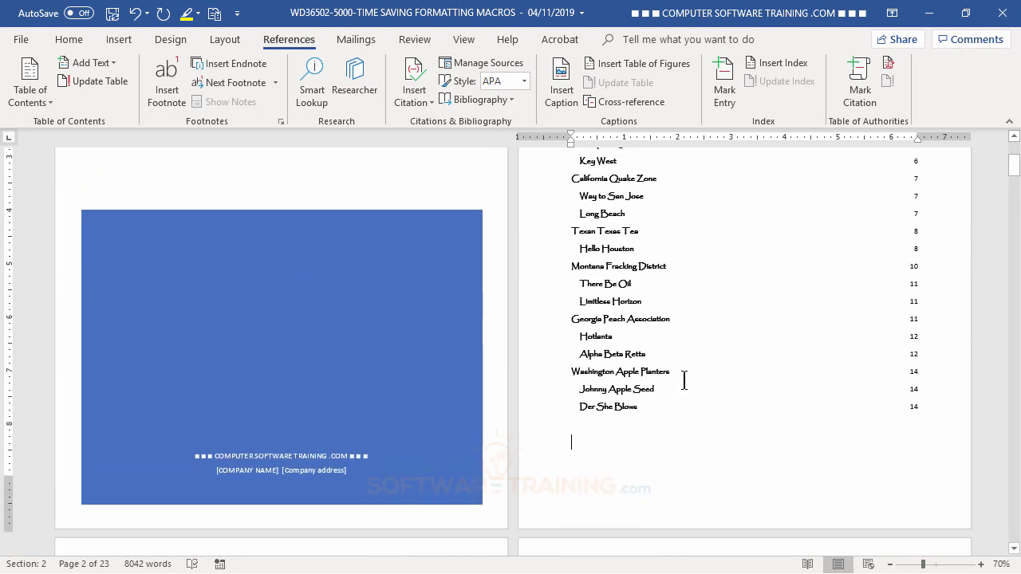
{"action": "scroll", "coordinate": [683, 380], "scroll_direction": "up", "scroll_amount": 1}
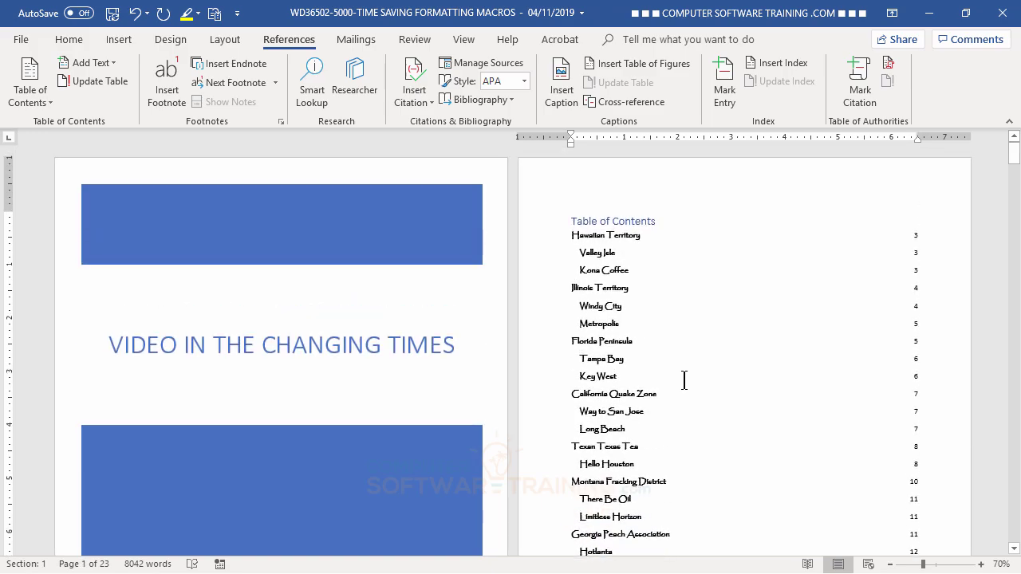
Open the custom settings for the inserted table of contents and keep its page numbers right-aligned
{"action": "left_click", "coordinate": [683, 380]}
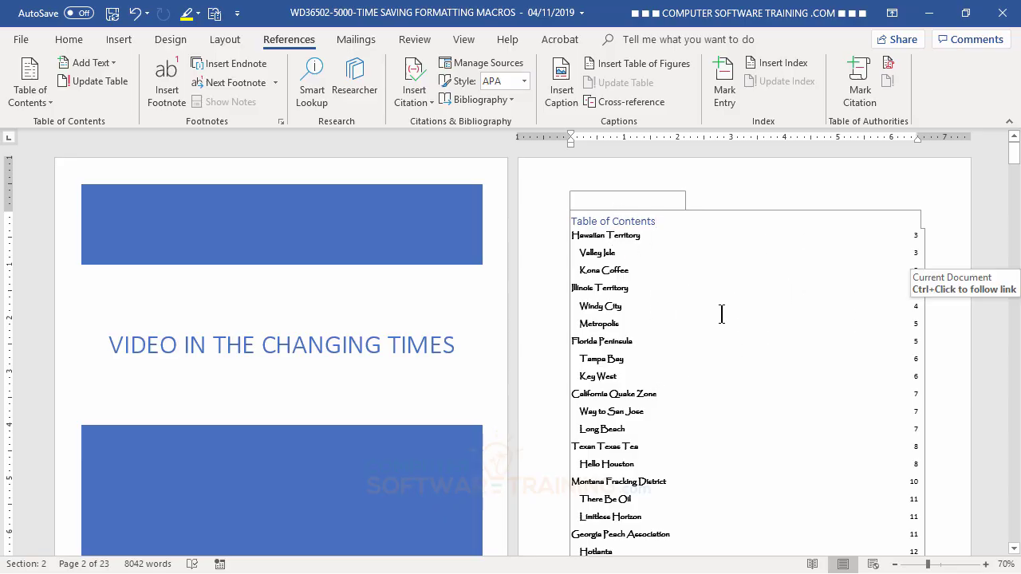
{"action": "left_click", "coordinate": [42, 98]}
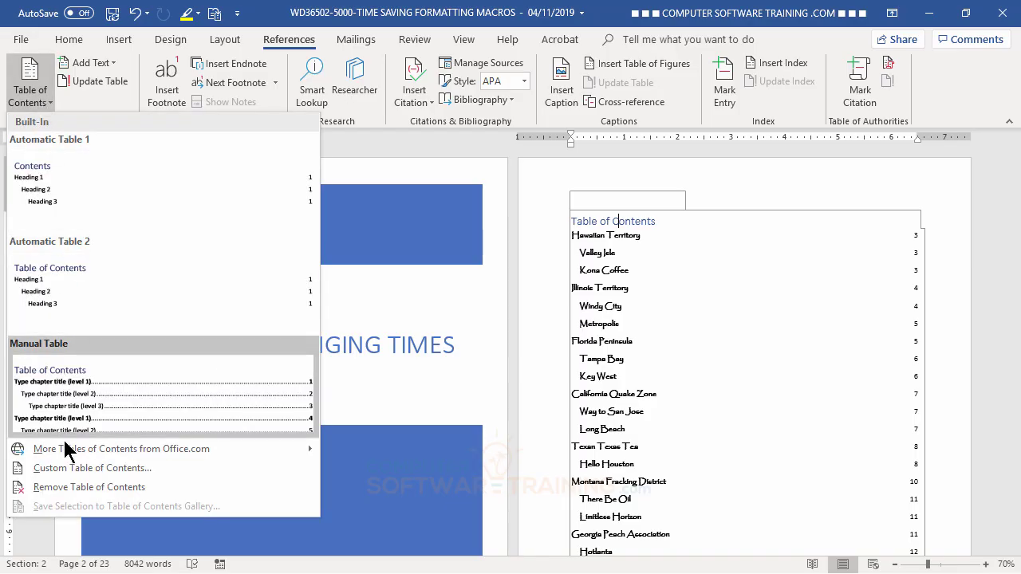
{"action": "left_click", "coordinate": [87, 470]}
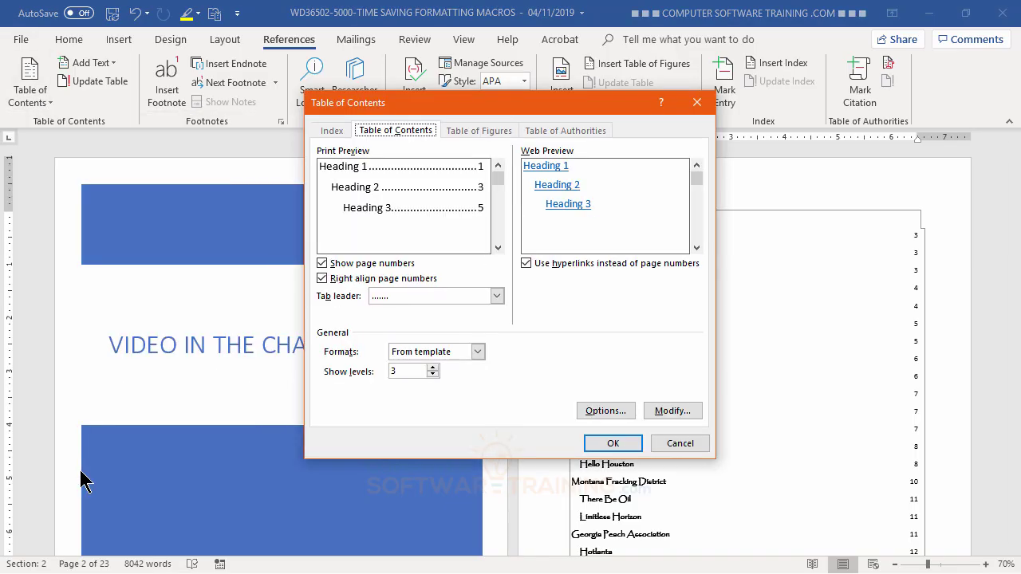
{"action": "left_click", "coordinate": [321, 278]}
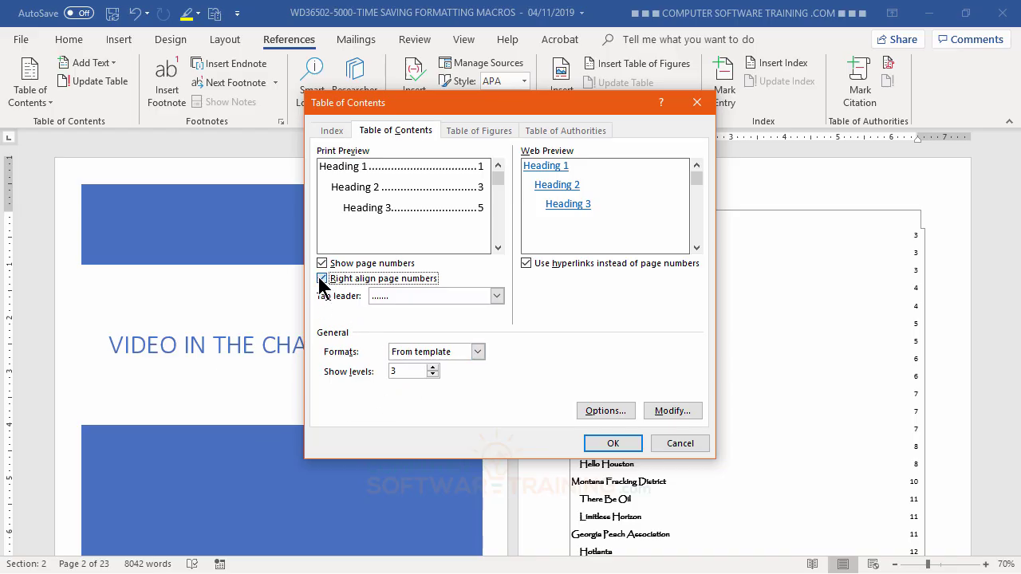
{"action": "left_click", "coordinate": [321, 278]}
Preview the table of contents without a tab leader, set the dotted leader and replace the existing table
{"action": "left_click", "coordinate": [496, 296]}
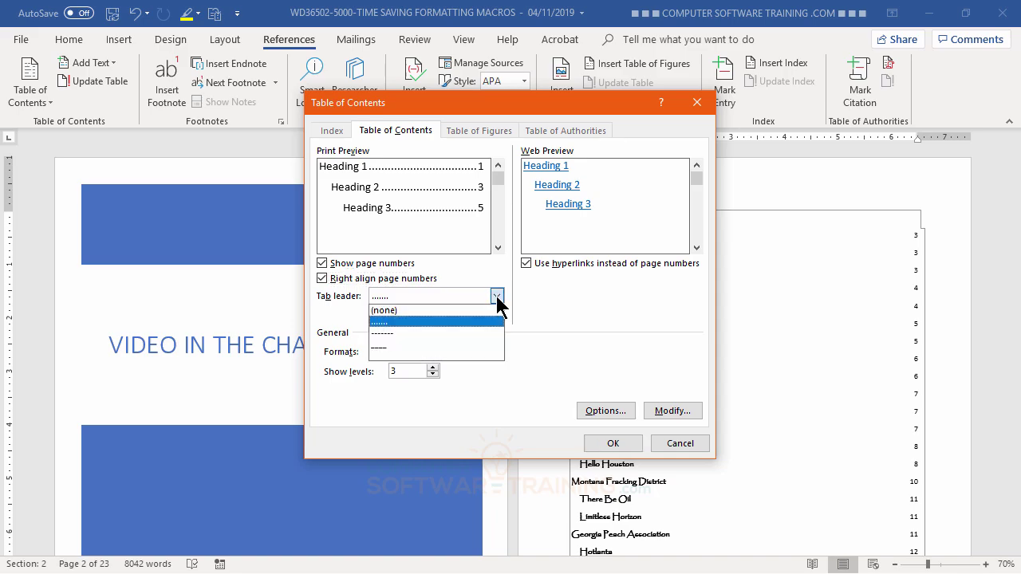
{"action": "left_click", "coordinate": [388, 323]}
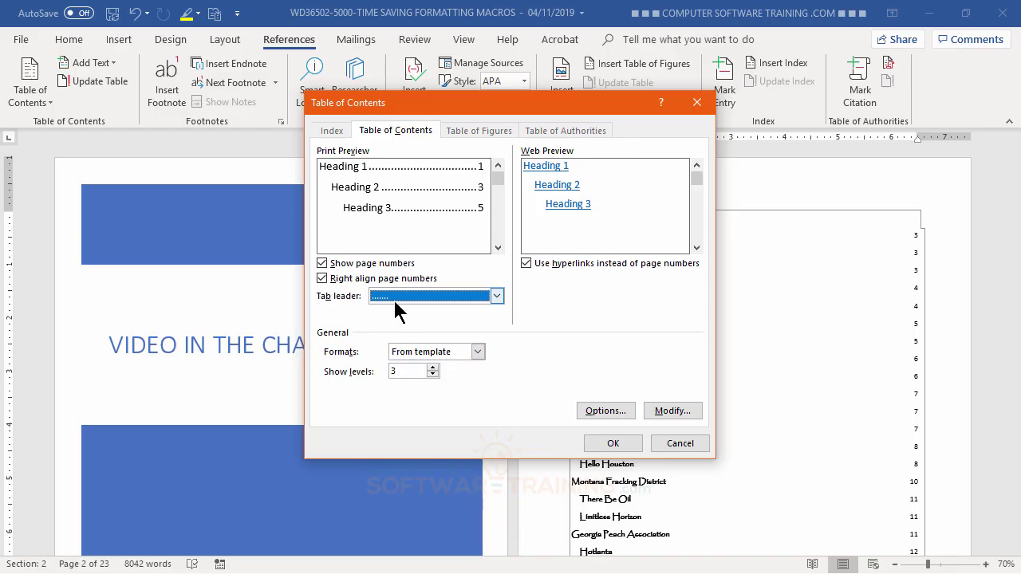
{"action": "left_click", "coordinate": [497, 296]}
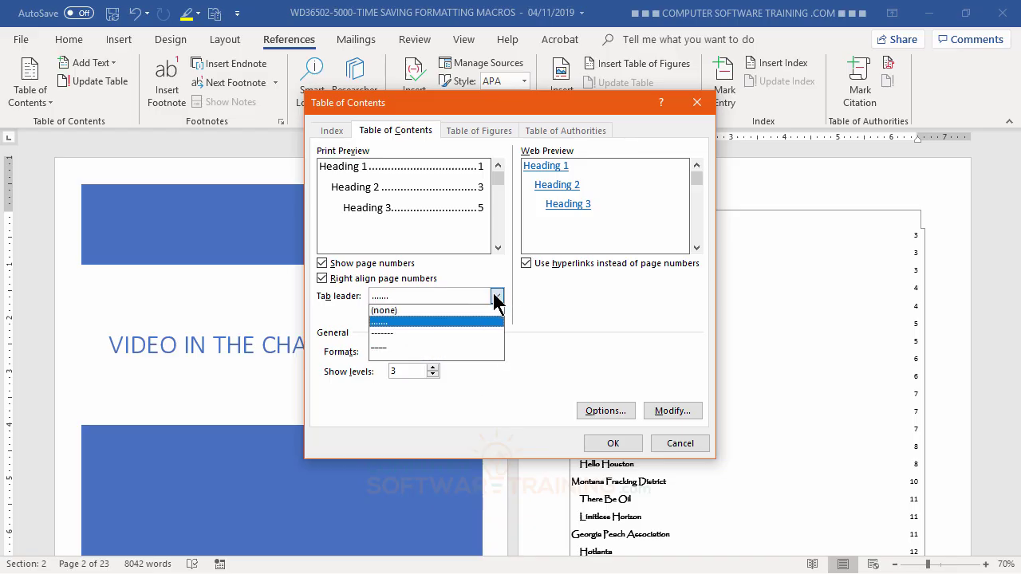
{"action": "left_click", "coordinate": [416, 312]}
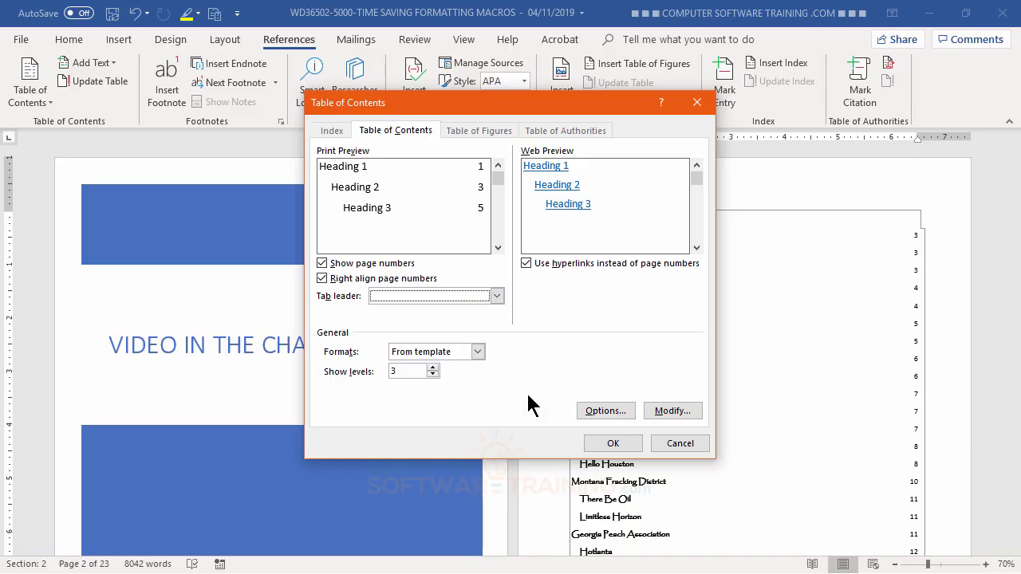
{"action": "left_click", "coordinate": [496, 299]}
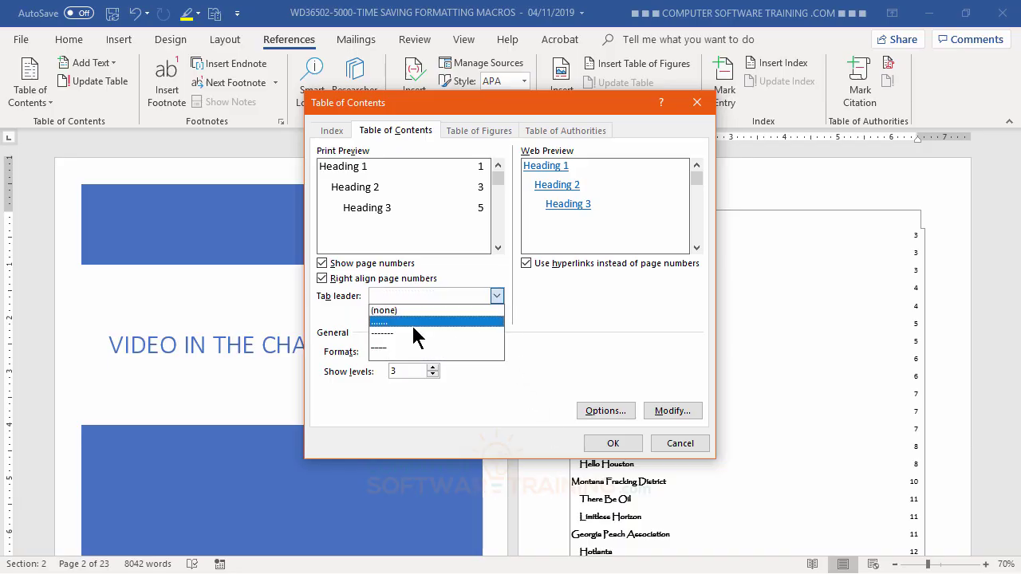
{"action": "left_click", "coordinate": [412, 323]}
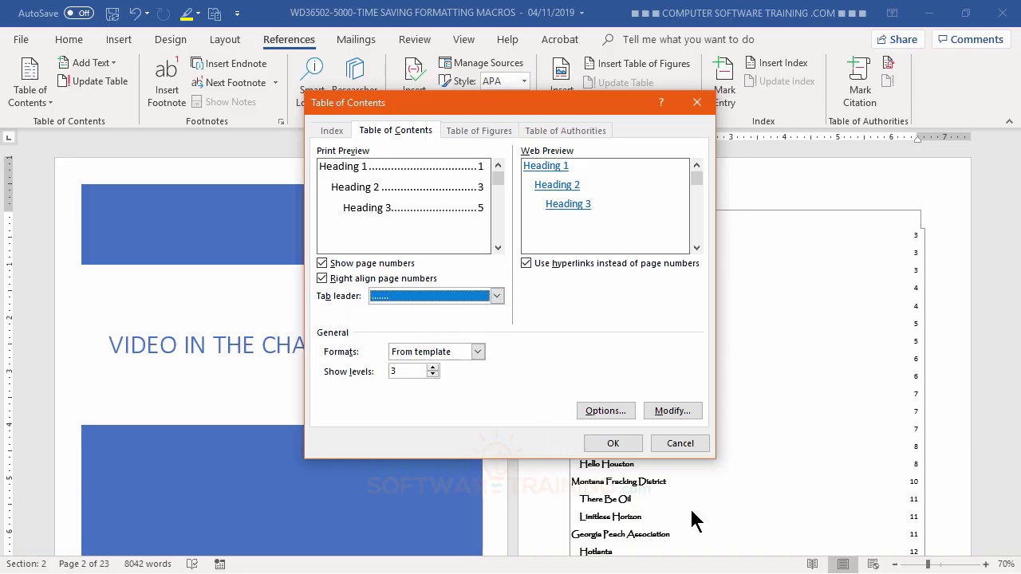
{"action": "left_click", "coordinate": [612, 445]}
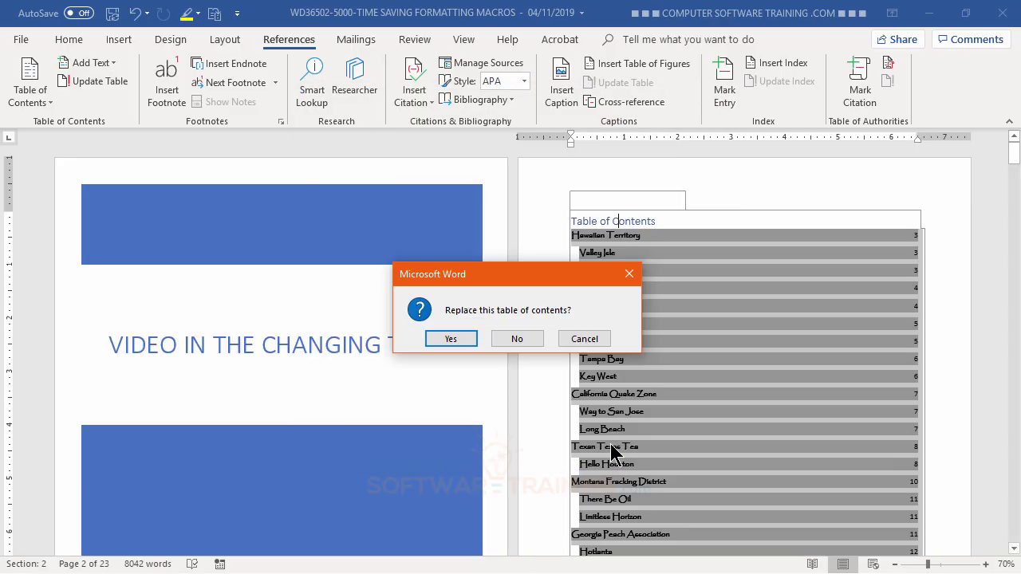
{"action": "left_click", "coordinate": [449, 338]}
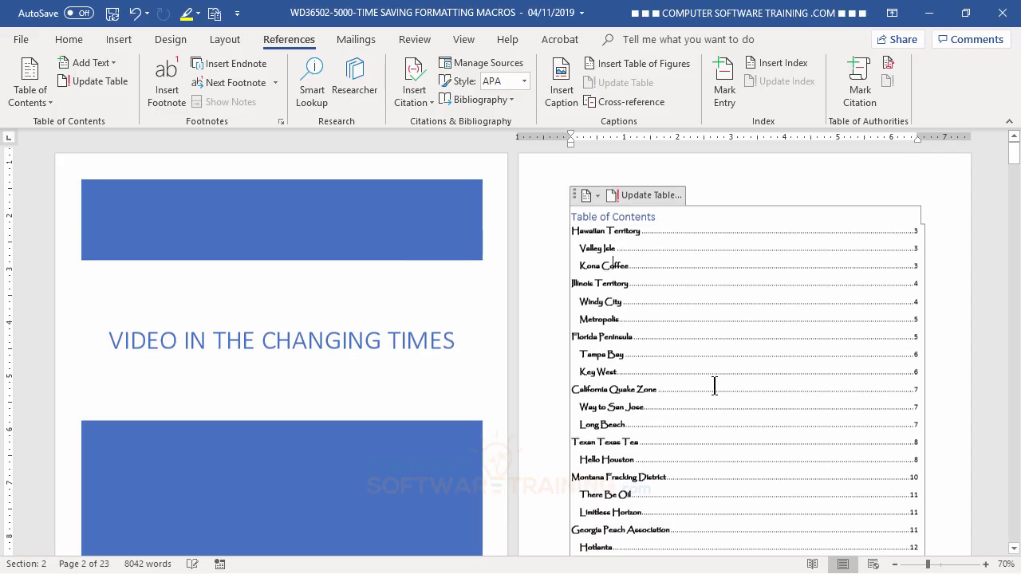
Add a separate line with a first name followed by "Was Here" above page 3's paragraph beginning "To change the way a picture fits"
{"action": "scroll", "coordinate": [738, 374], "scroll_direction": "up", "scroll_amount": 3}
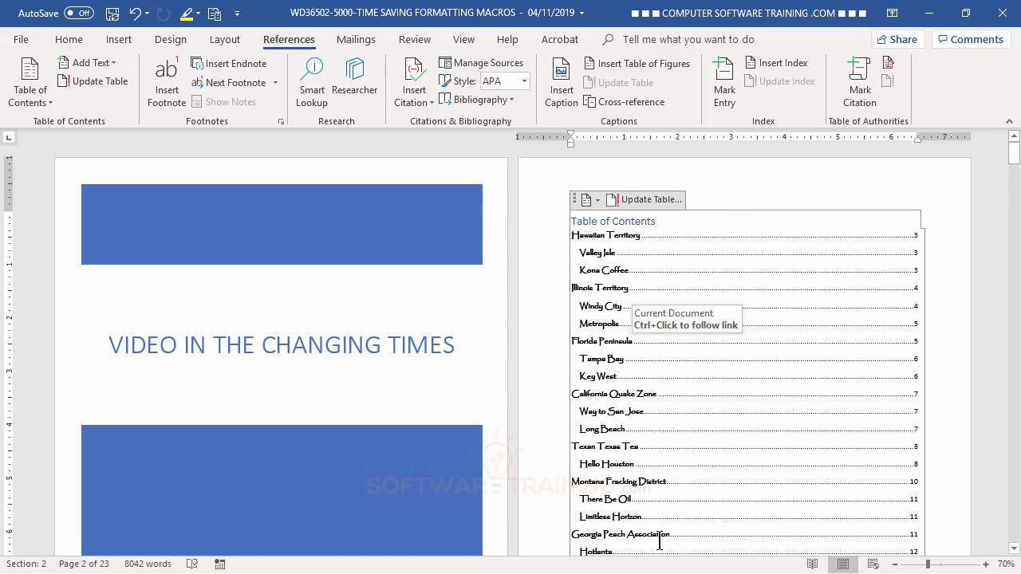
{"action": "scroll", "coordinate": [738, 383], "scroll_direction": "down", "scroll_amount": 10}
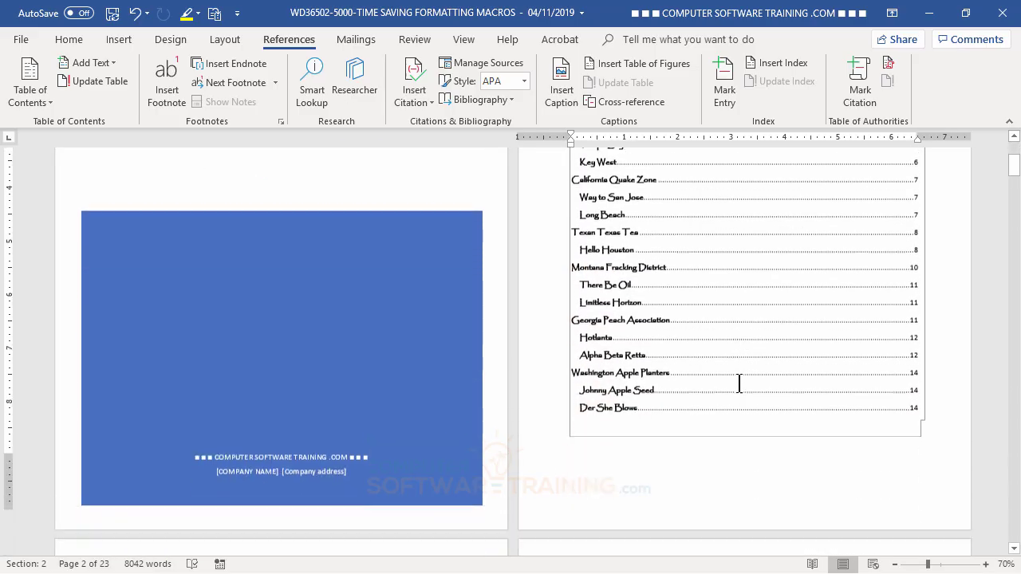
{"action": "scroll", "coordinate": [739, 383], "scroll_direction": "down", "scroll_amount": 10}
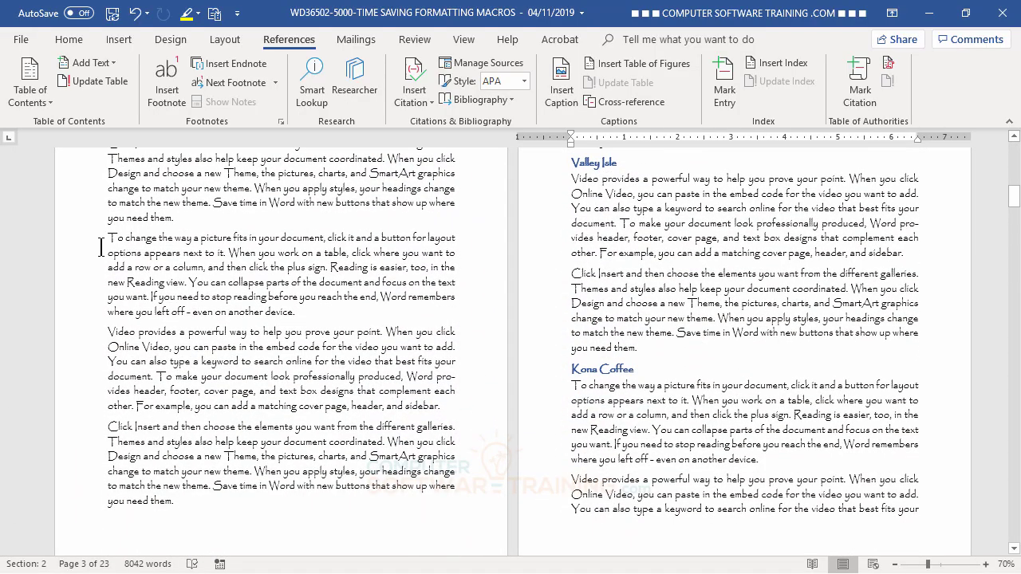
{"action": "left_click", "coordinate": [106, 237]}
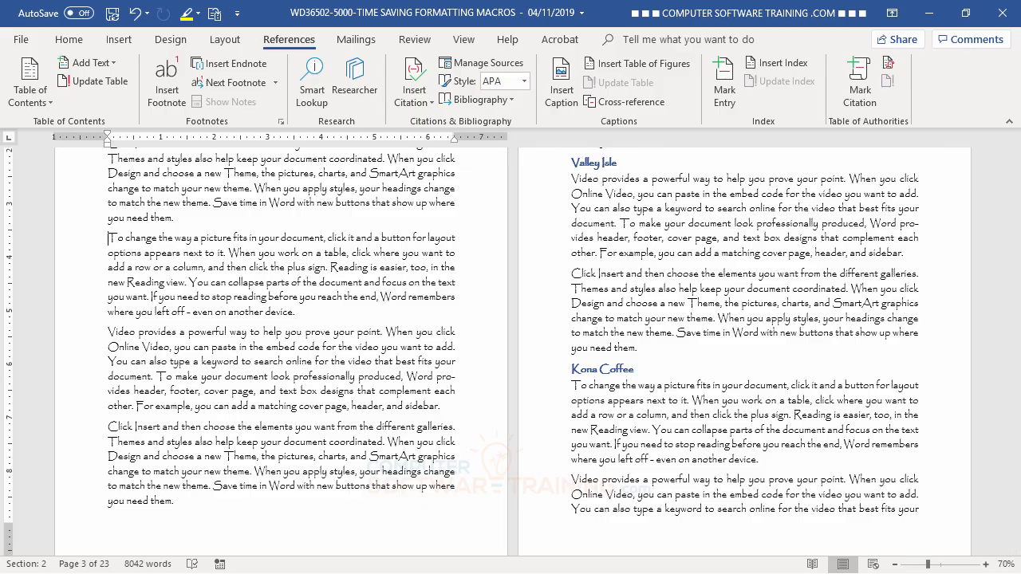
{"action": "type", "text": "Chip W"}
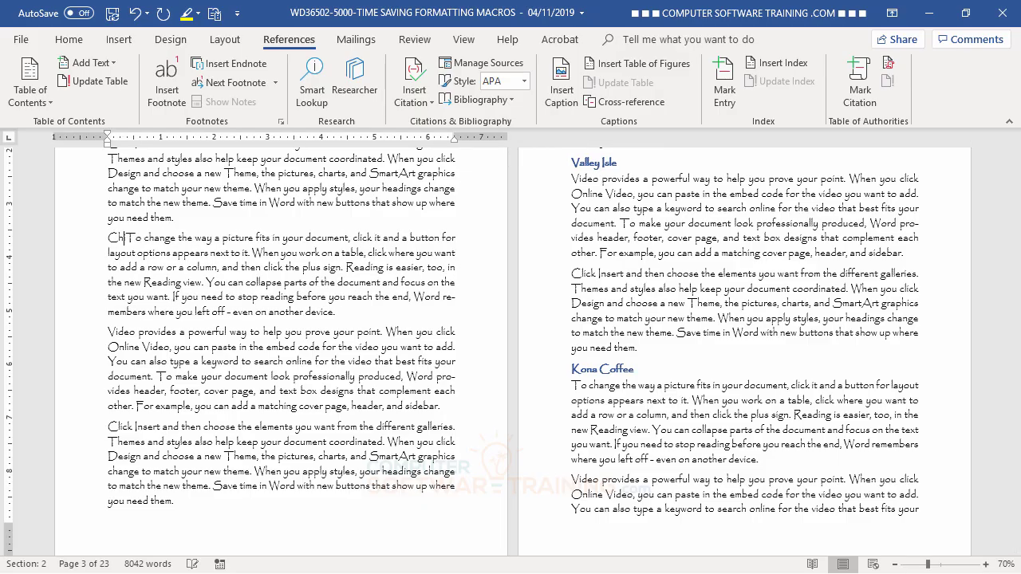
{"action": "type", "text": "as Here"}
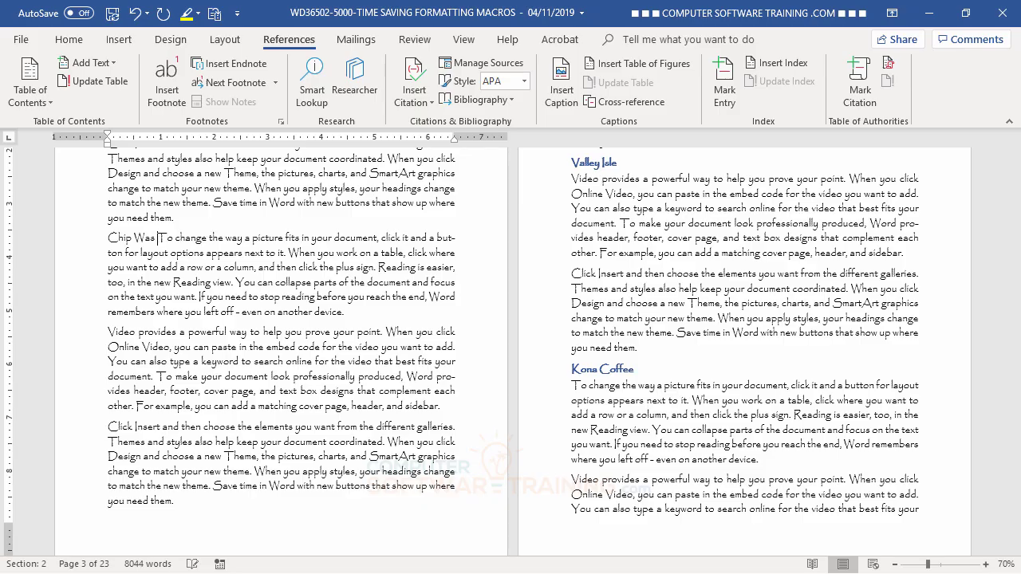
{"action": "key", "text": "Return"}
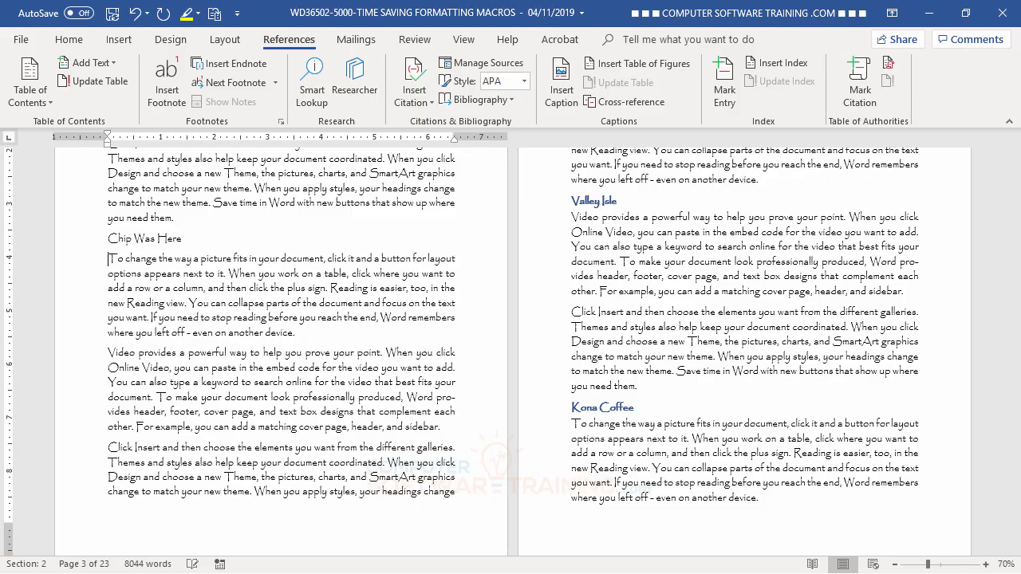
Assign the new "Was Here" line on page 3 to Level 1 of the table of contents
{"action": "left_click", "coordinate": [88, 240]}
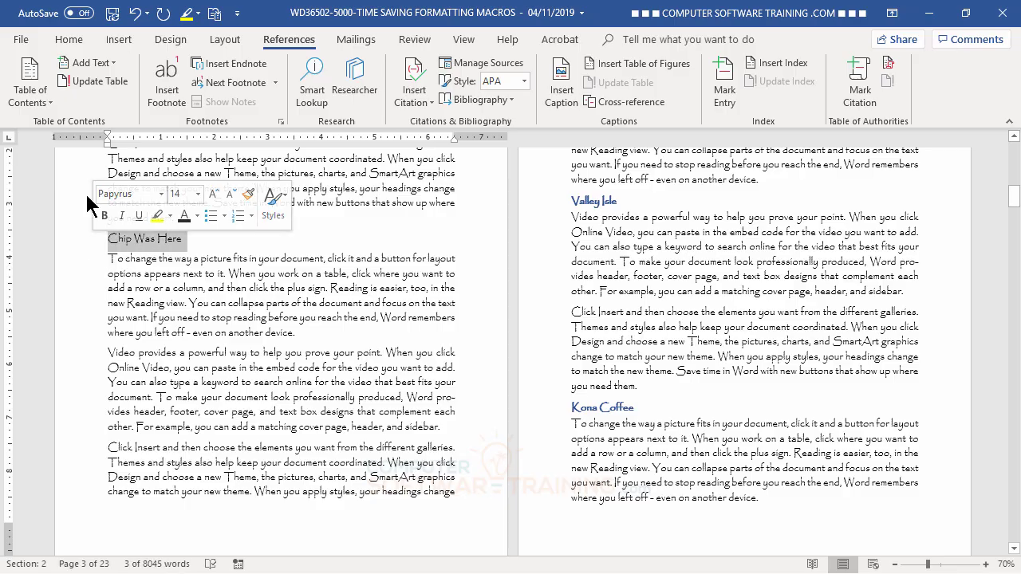
{"action": "left_click", "coordinate": [116, 64]}
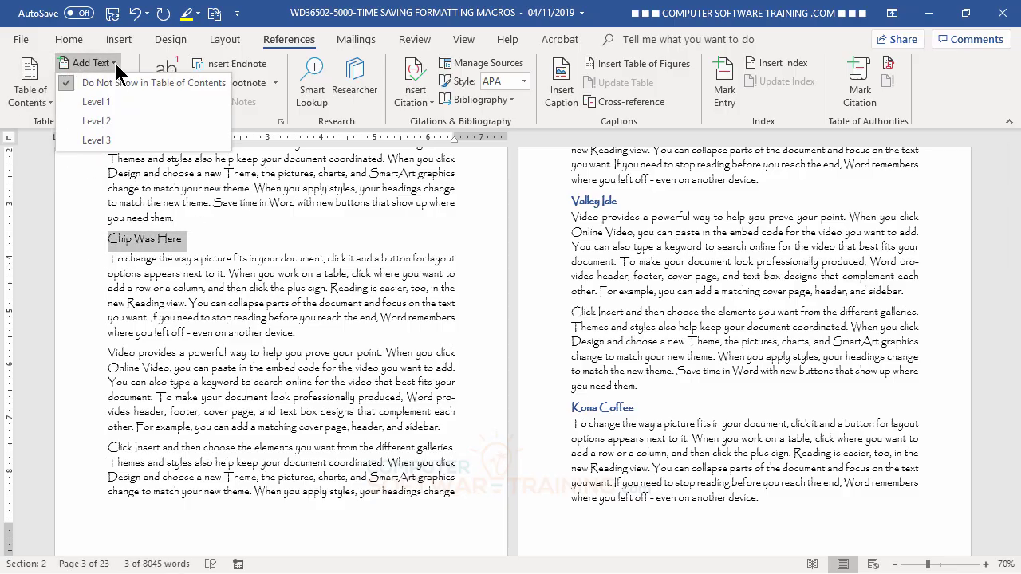
{"action": "left_click", "coordinate": [100, 104]}
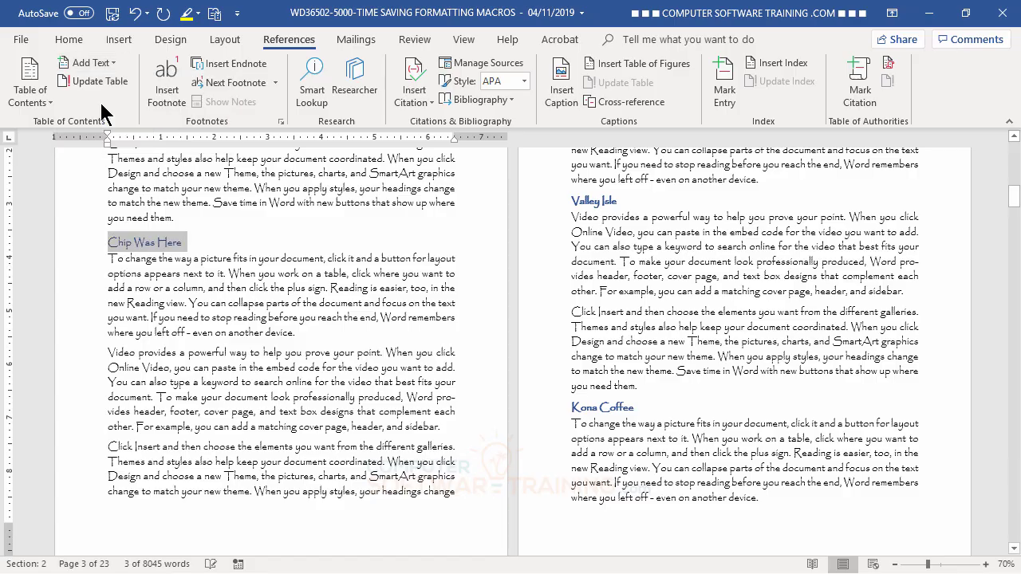
{"action": "left_click", "coordinate": [182, 319]}
Update the entire table of contents on page 2 to include the new heading and current page numbers
{"action": "scroll", "coordinate": [642, 383], "scroll_direction": "up", "scroll_amount": 10}
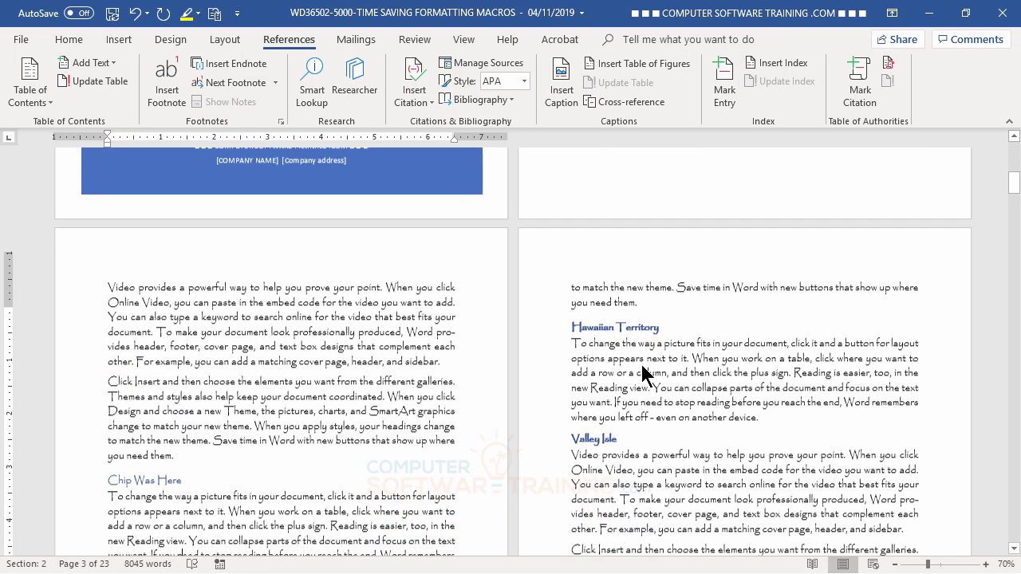
{"action": "scroll", "coordinate": [631, 361], "scroll_direction": "up", "scroll_amount": 5}
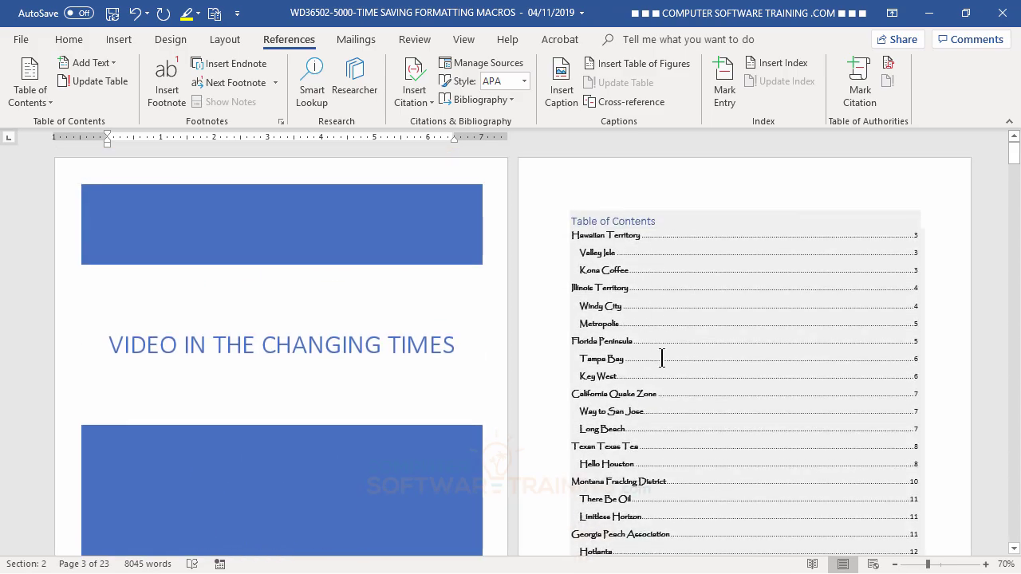
{"action": "left_click", "coordinate": [658, 263]}
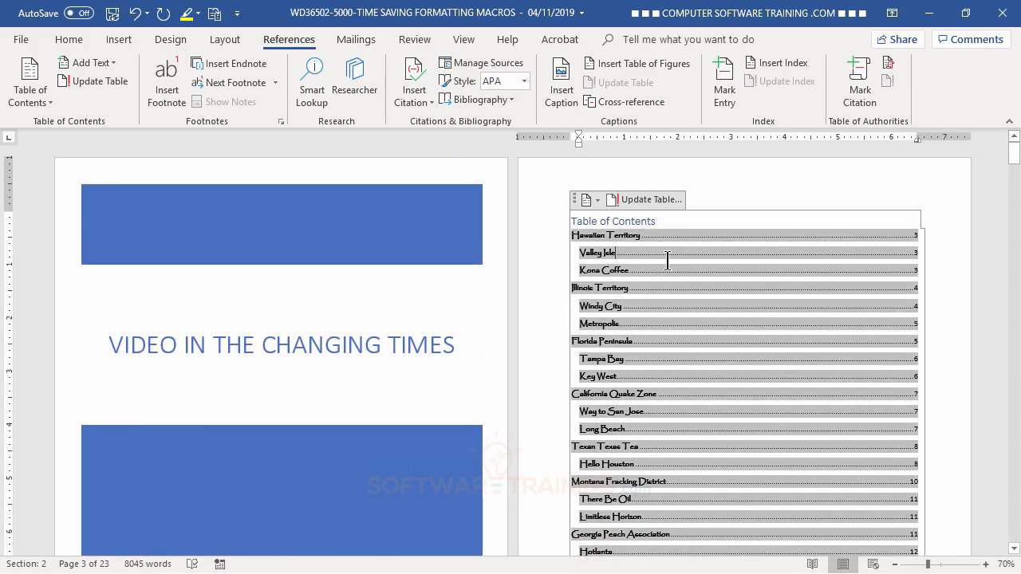
{"action": "left_click", "coordinate": [643, 201]}
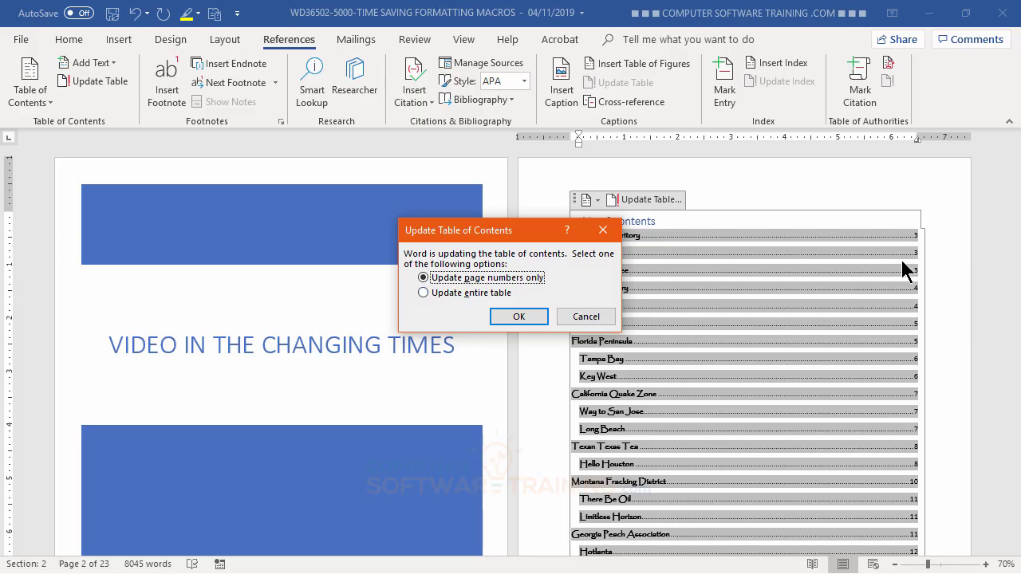
{"action": "left_click", "coordinate": [439, 293]}
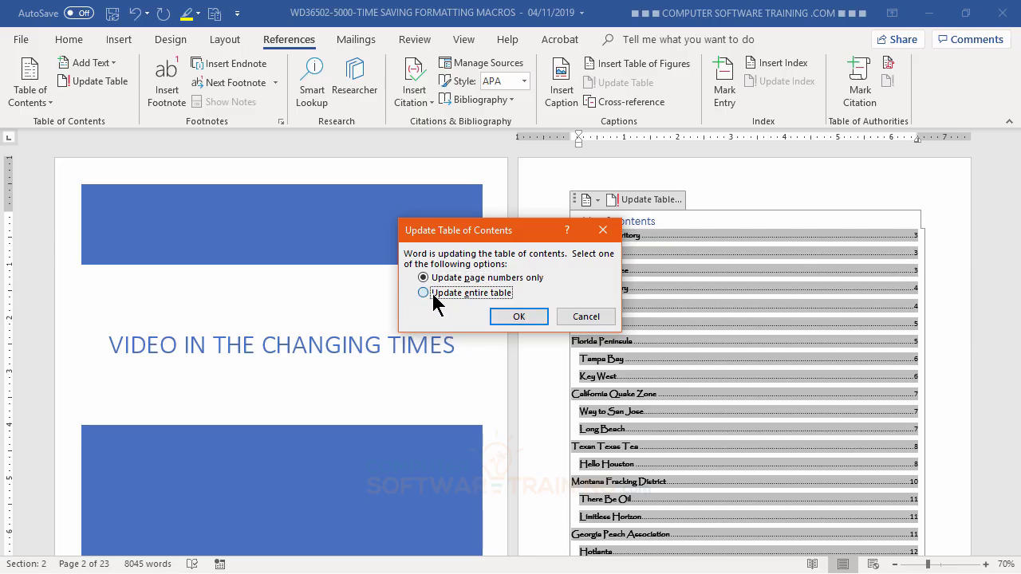
{"action": "left_click", "coordinate": [519, 316]}
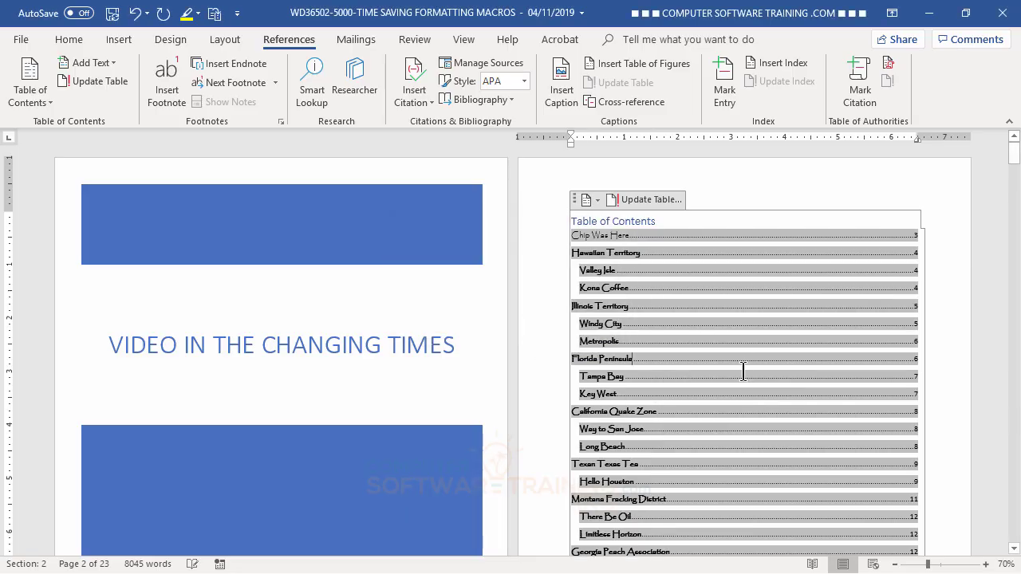
{"action": "scroll", "coordinate": [709, 397], "scroll_direction": "down", "scroll_amount": 1}
{"action": "scroll", "coordinate": [709, 396], "scroll_direction": "up", "scroll_amount": 1}
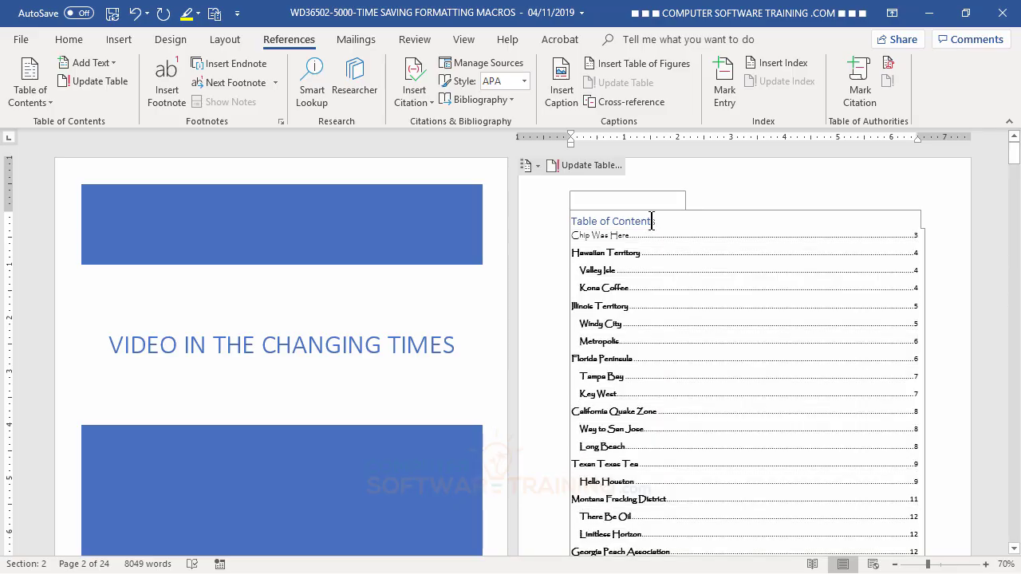
{"action": "double_click", "coordinate": [651, 222]}
{"action": "left_click", "coordinate": [652, 287]}
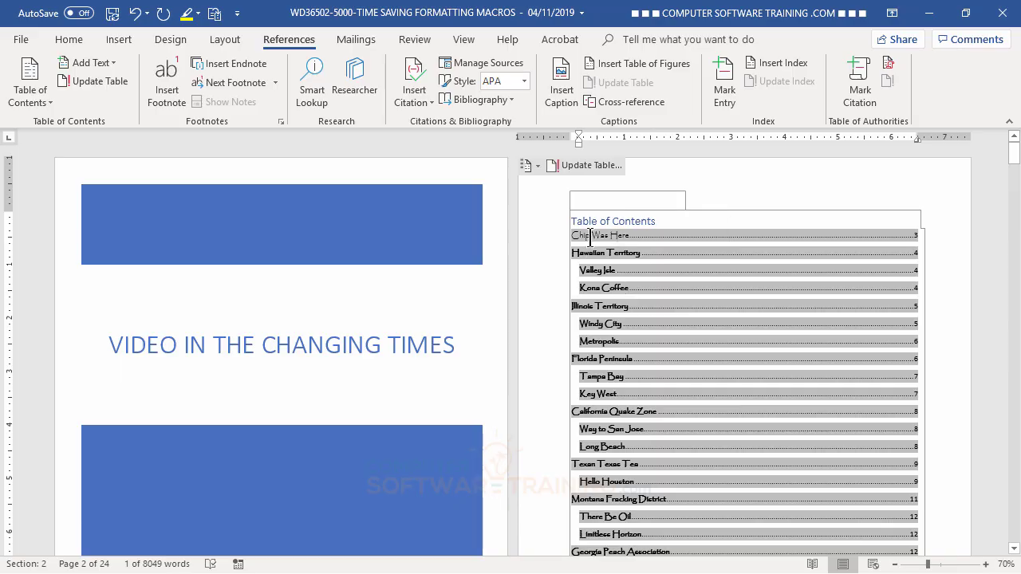
{"action": "left_click", "coordinate": [613, 235]}
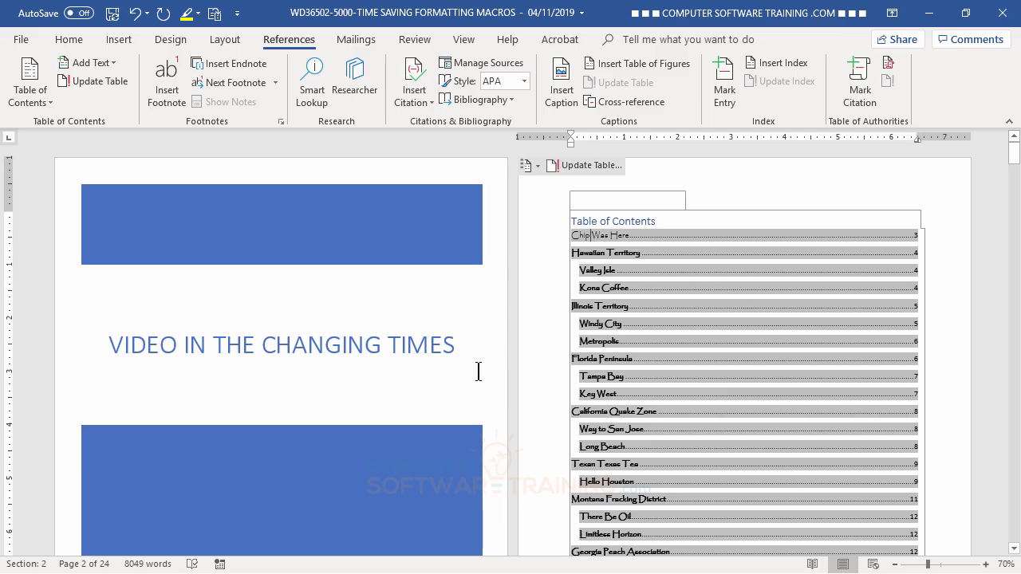
Compare the style of the "Was Here" heading on page 3 with that of the body paragraph above it
{"action": "scroll", "coordinate": [479, 372], "scroll_direction": "down", "scroll_amount": 8}
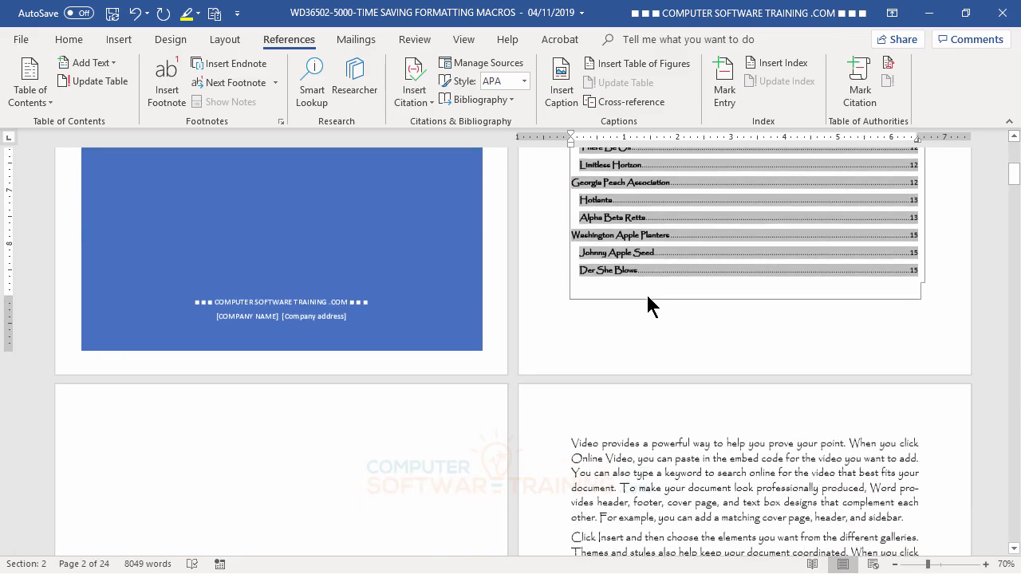
{"action": "scroll", "coordinate": [648, 303], "scroll_direction": "down", "scroll_amount": 10}
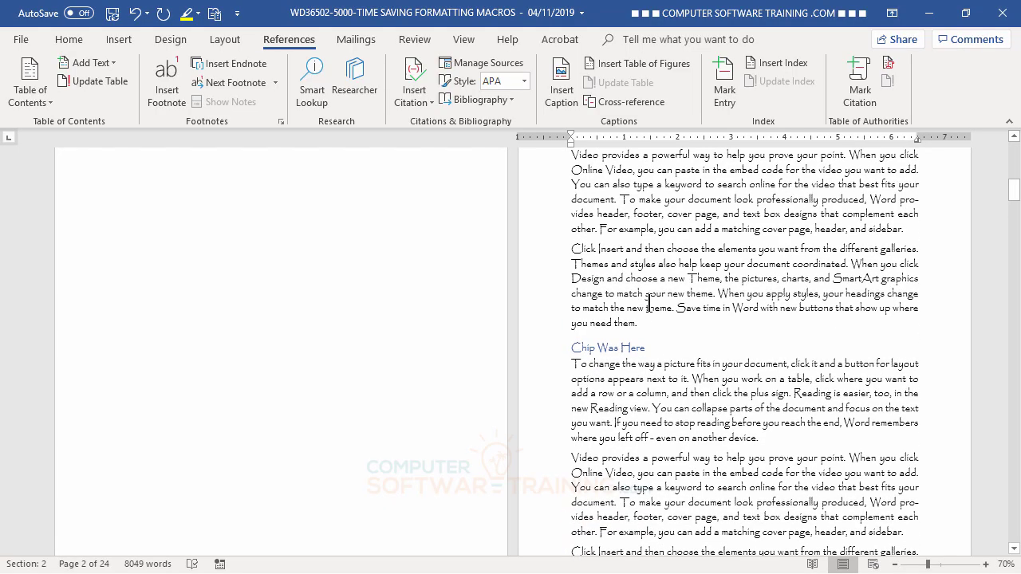
{"action": "scroll", "coordinate": [647, 303], "scroll_direction": "up", "scroll_amount": 3}
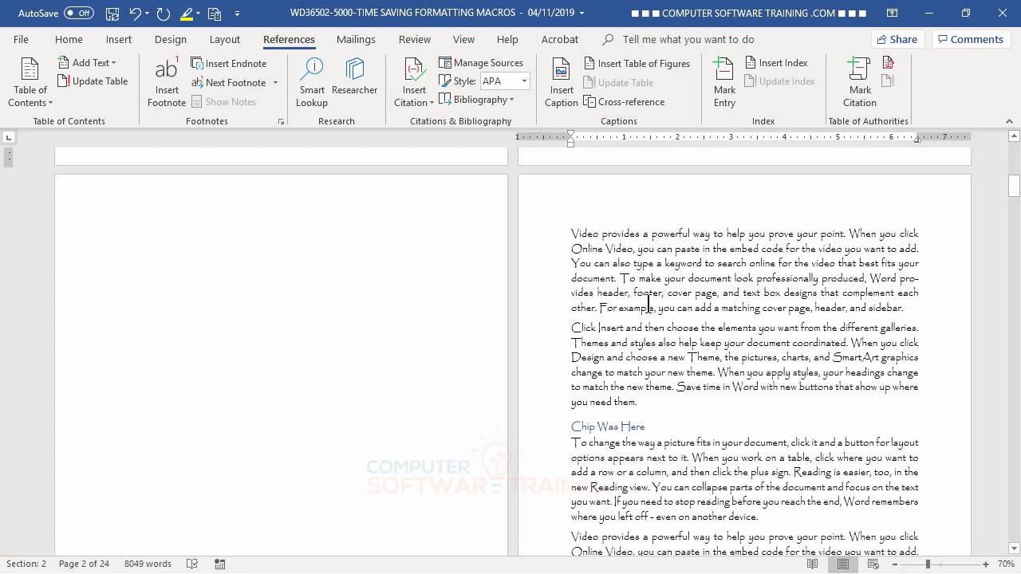
{"action": "left_click", "coordinate": [600, 427]}
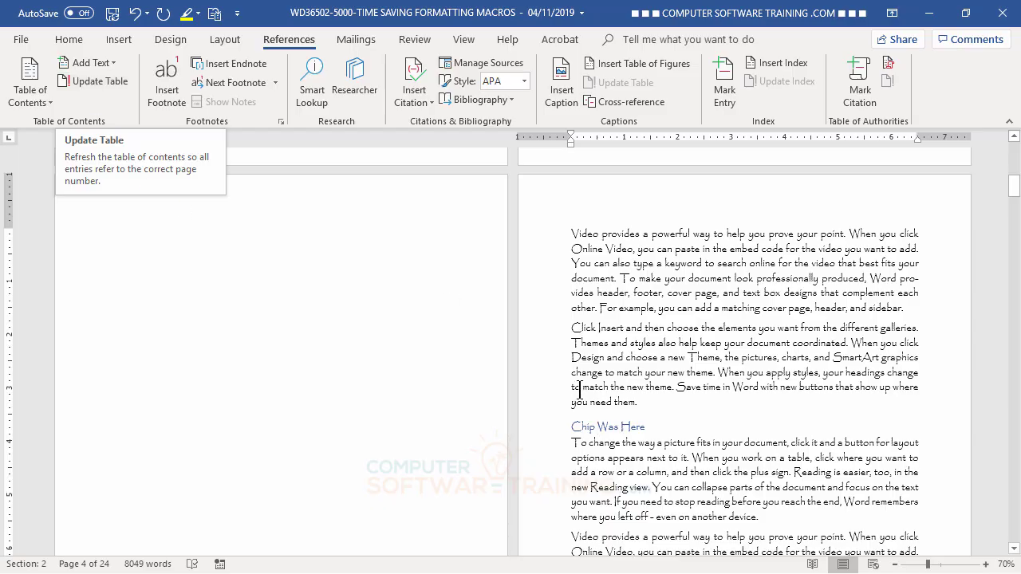
{"action": "left_click", "coordinate": [48, 106]}
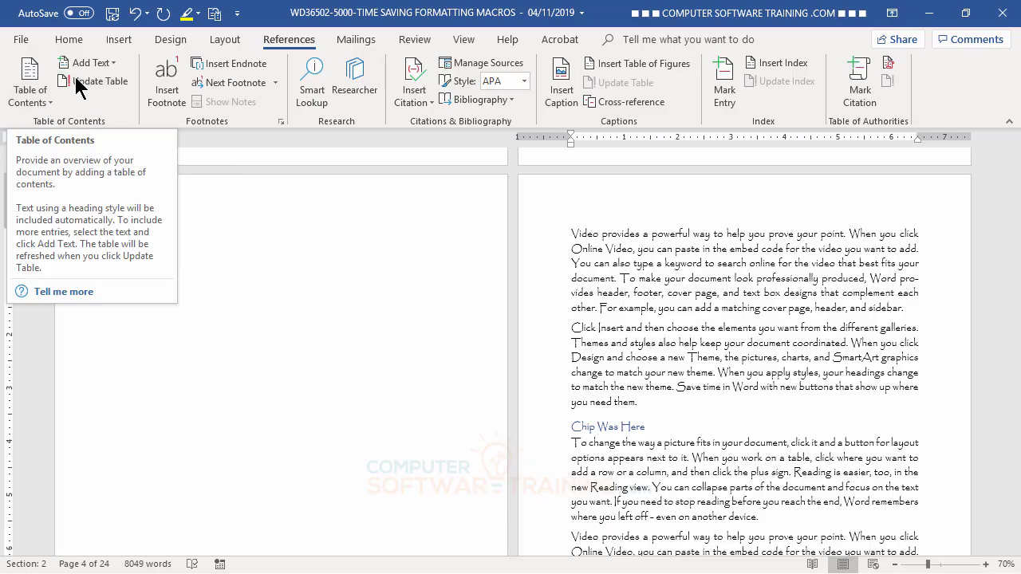
{"action": "left_click", "coordinate": [79, 42]}
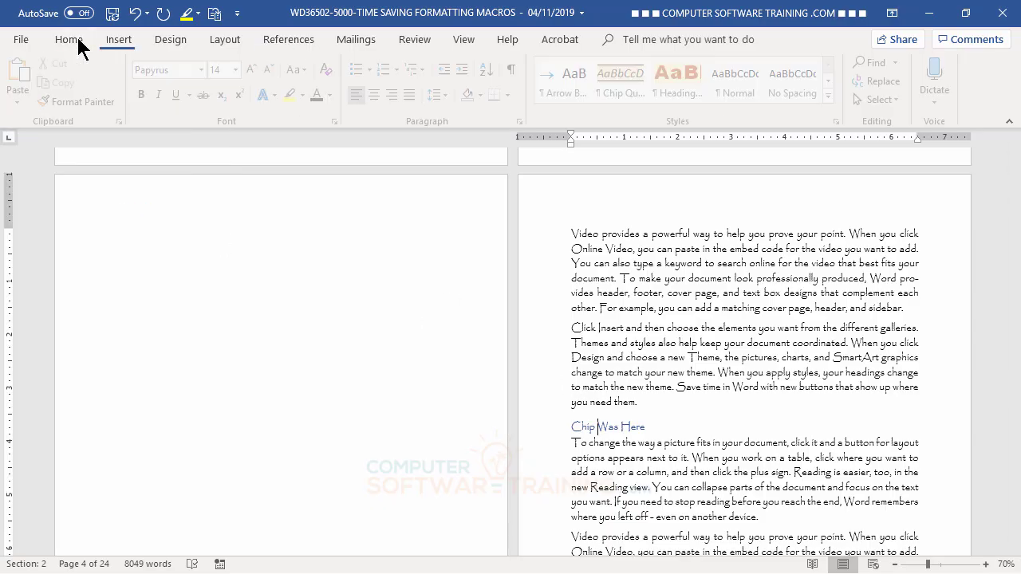
{"action": "left_click", "coordinate": [615, 376]}
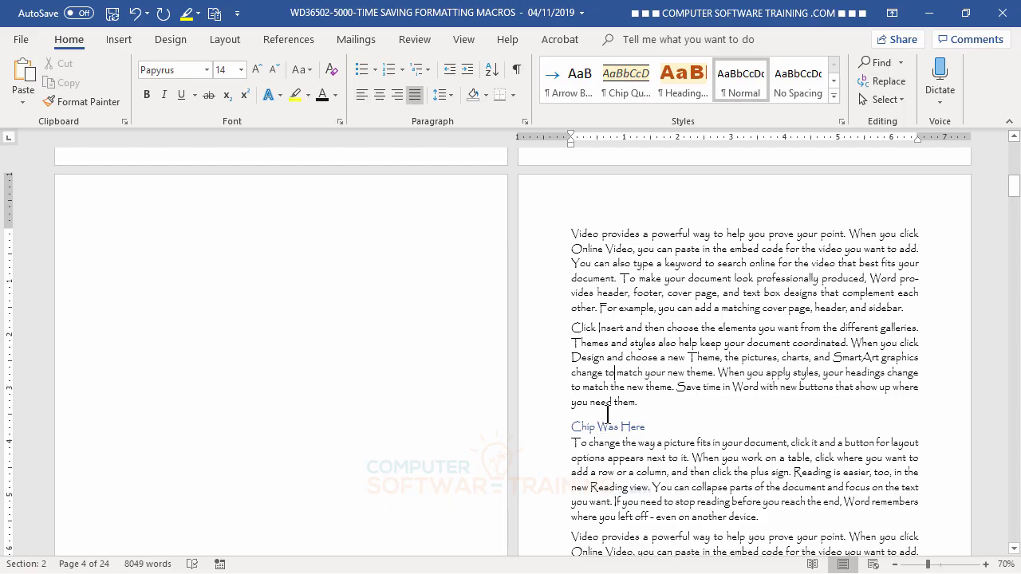
{"action": "left_click", "coordinate": [606, 429]}
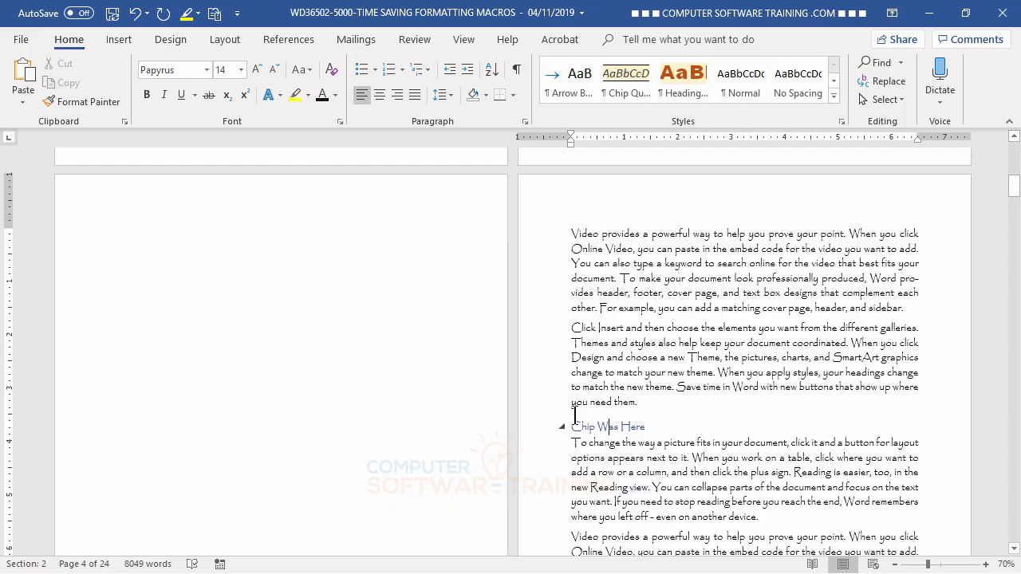
Remove the bold formatting directly from the table of contents entries, from "Hawaiian Territory" through "Der She Blows"
{"action": "scroll", "coordinate": [683, 319], "scroll_direction": "up", "scroll_amount": 2}
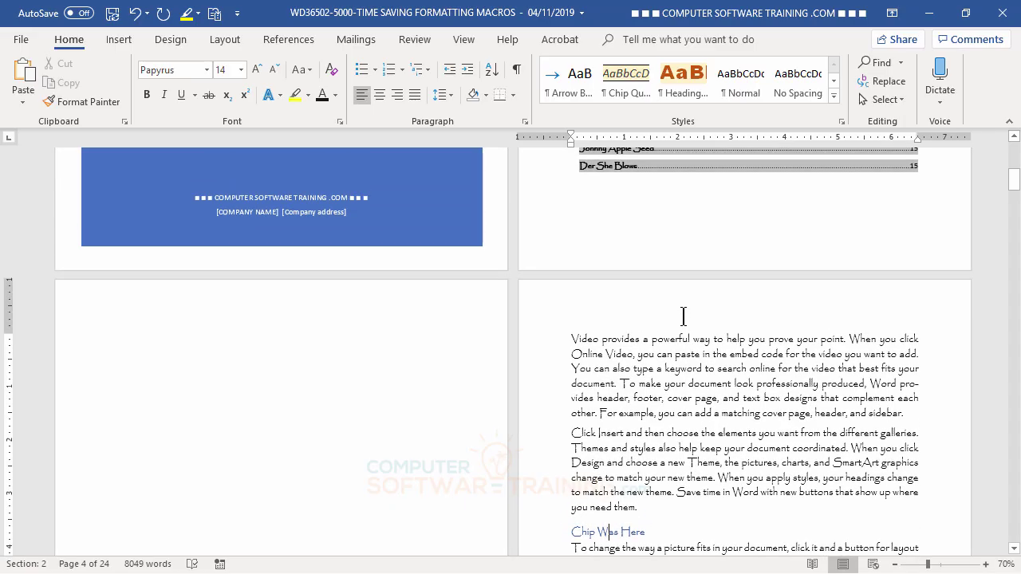
{"action": "scroll", "coordinate": [683, 317], "scroll_direction": "up", "scroll_amount": 10}
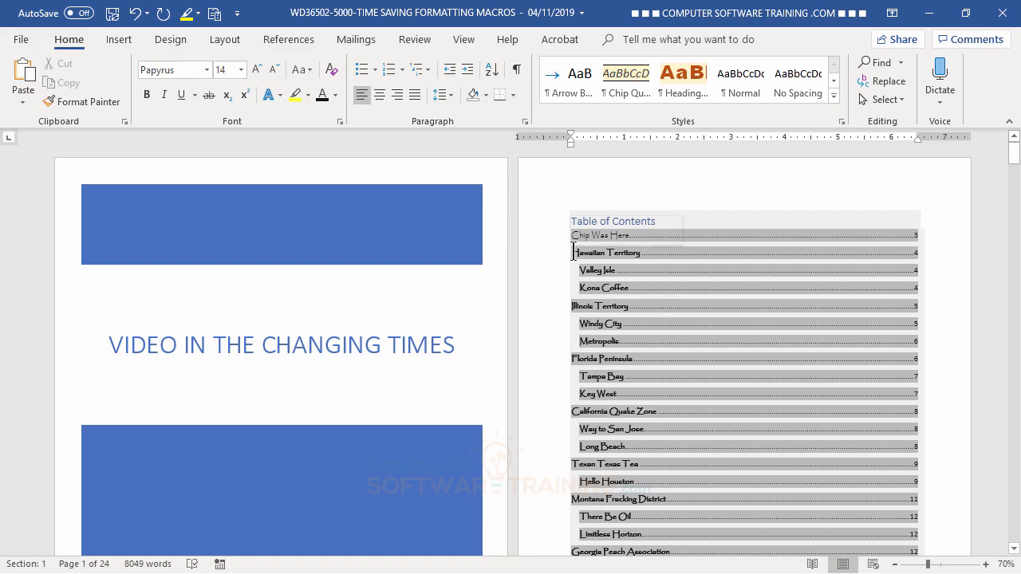
{"action": "left_click_drag", "start_coordinate": [573, 252], "coordinate": [889, 465]}
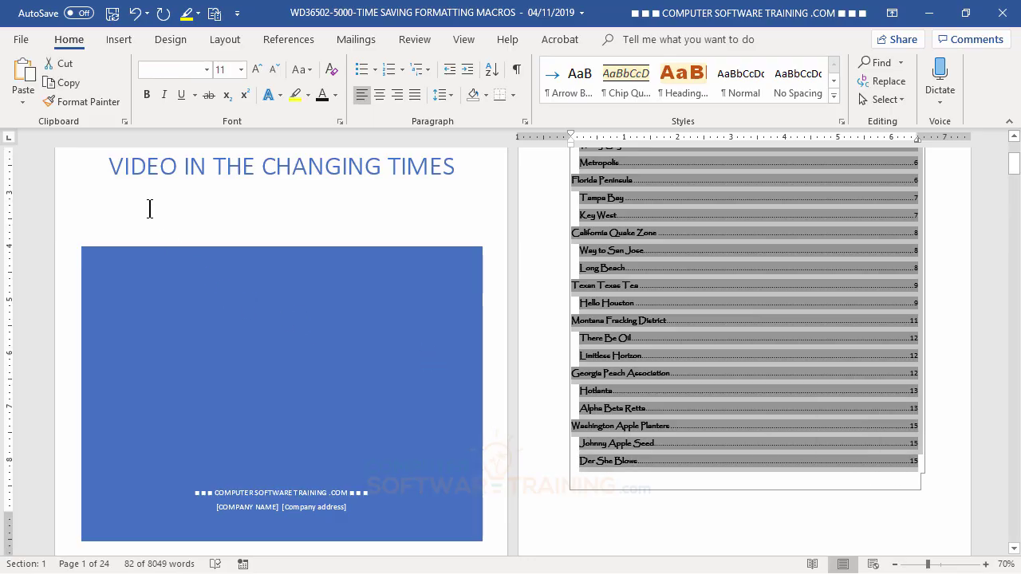
{"action": "left_click", "coordinate": [150, 92]}
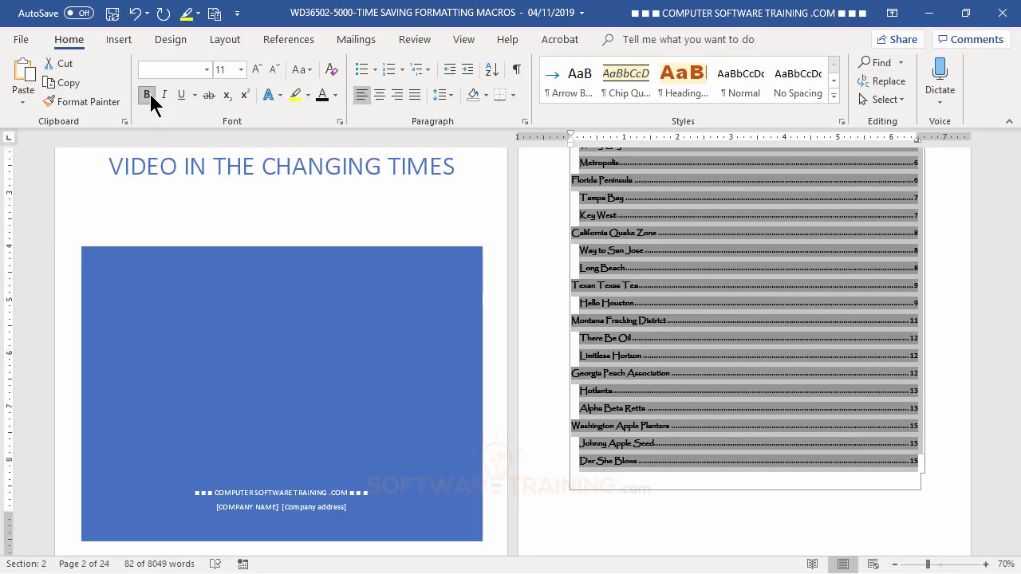
{"action": "left_click", "coordinate": [149, 91]}
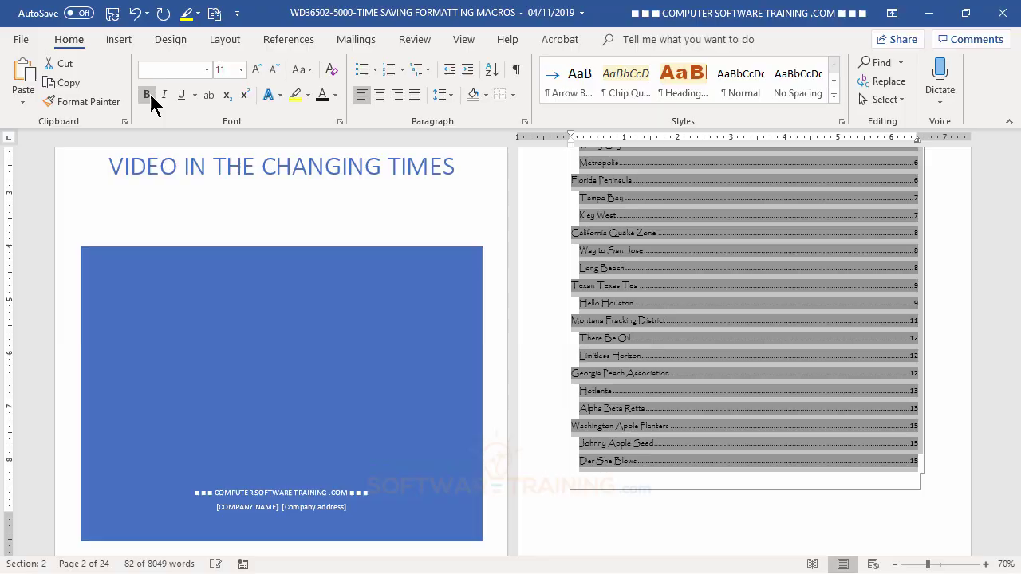
{"action": "left_click", "coordinate": [695, 513]}
{"action": "scroll", "coordinate": [695, 513], "scroll_direction": "up", "scroll_amount": 3}
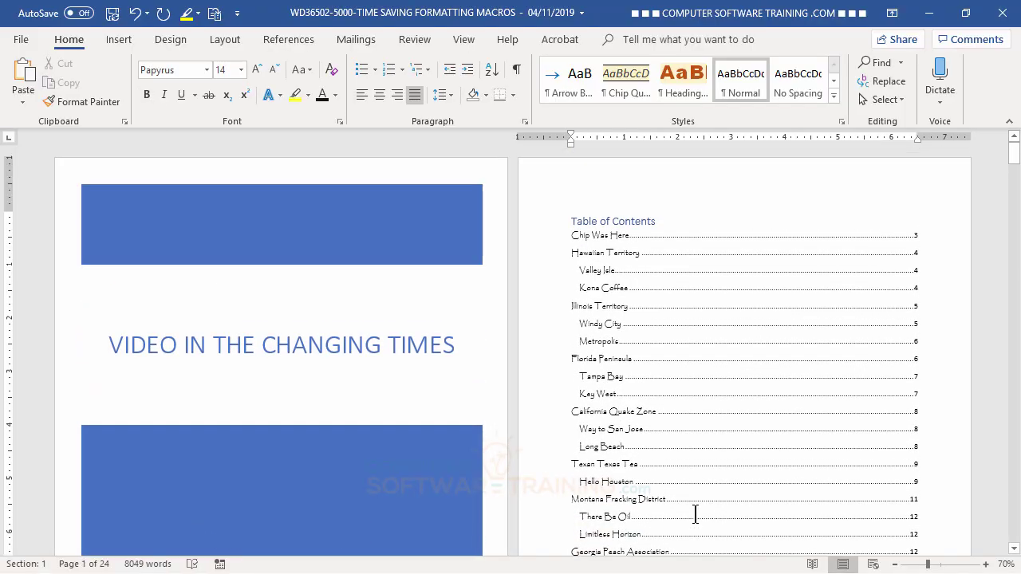
Update the entire table of contents on page 2 to rebuild its entries after the manual formatting
{"action": "left_click", "coordinate": [641, 221]}
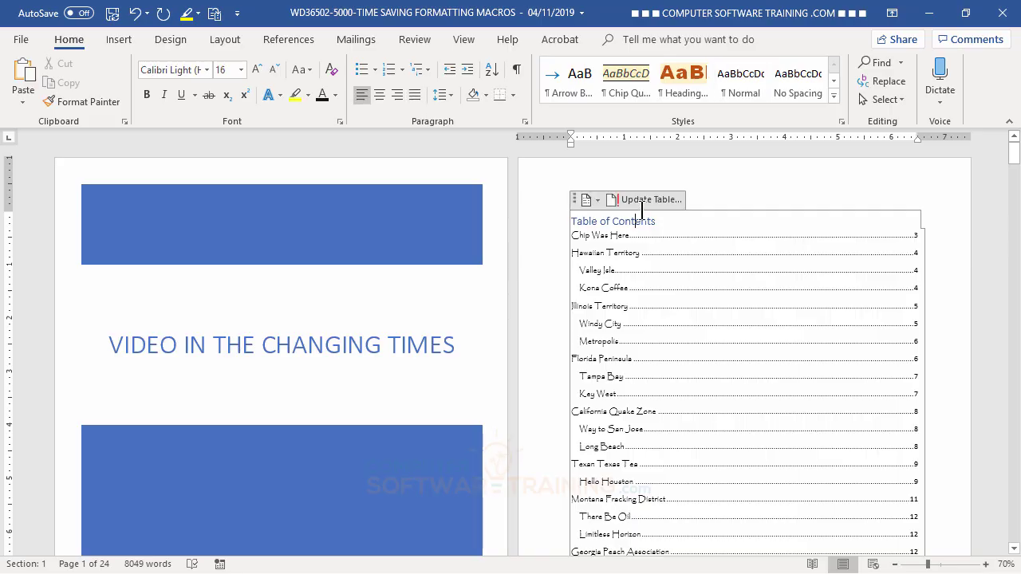
{"action": "left_click", "coordinate": [645, 200]}
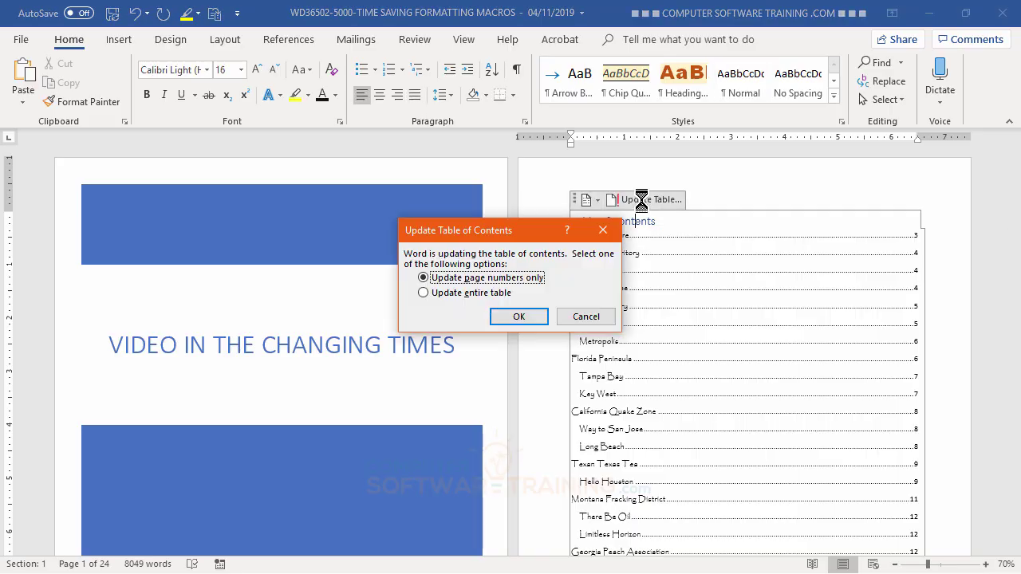
{"action": "left_click", "coordinate": [470, 292]}
{"action": "left_click", "coordinate": [517, 317]}
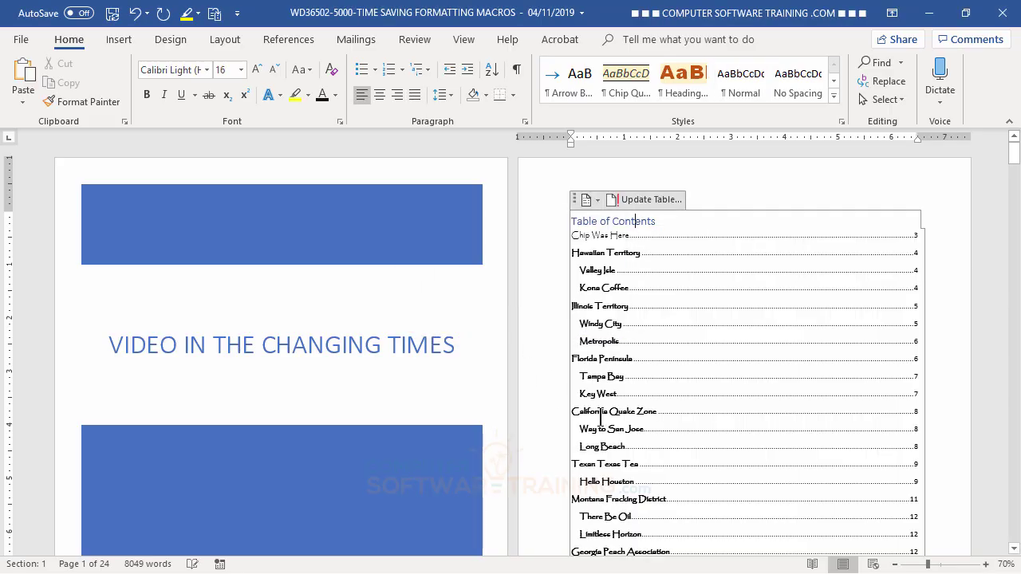
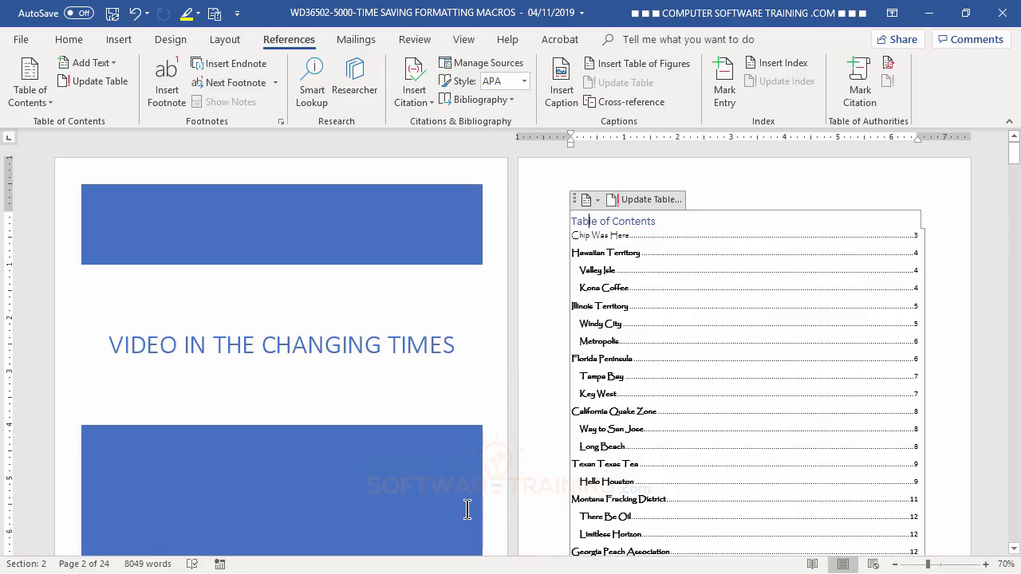
Open the custom table of contents settings and add ½ pt solid top and bottom borders to the TOC 1 style
{"action": "left_click", "coordinate": [34, 104]}
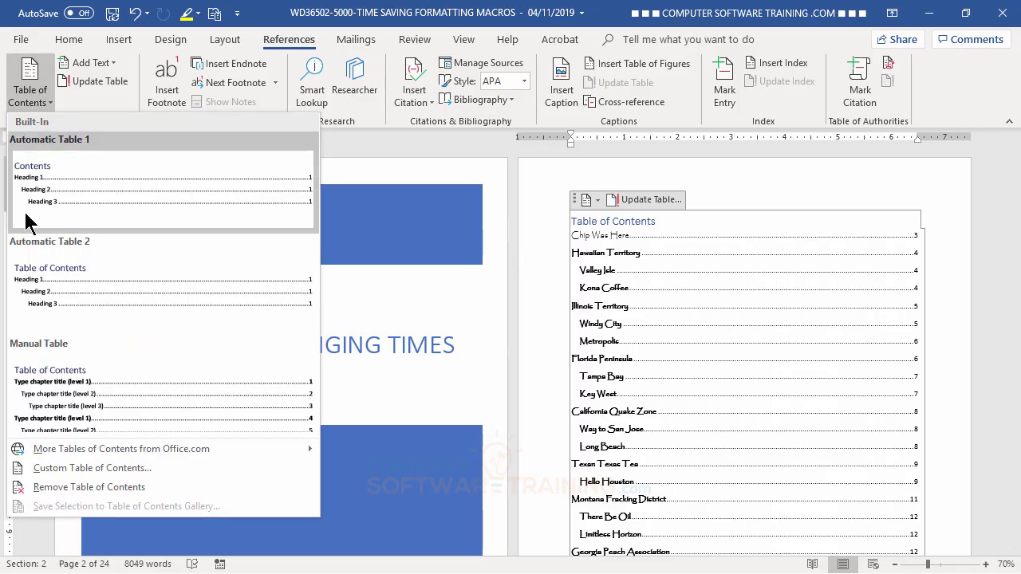
{"action": "left_click", "coordinate": [79, 468]}
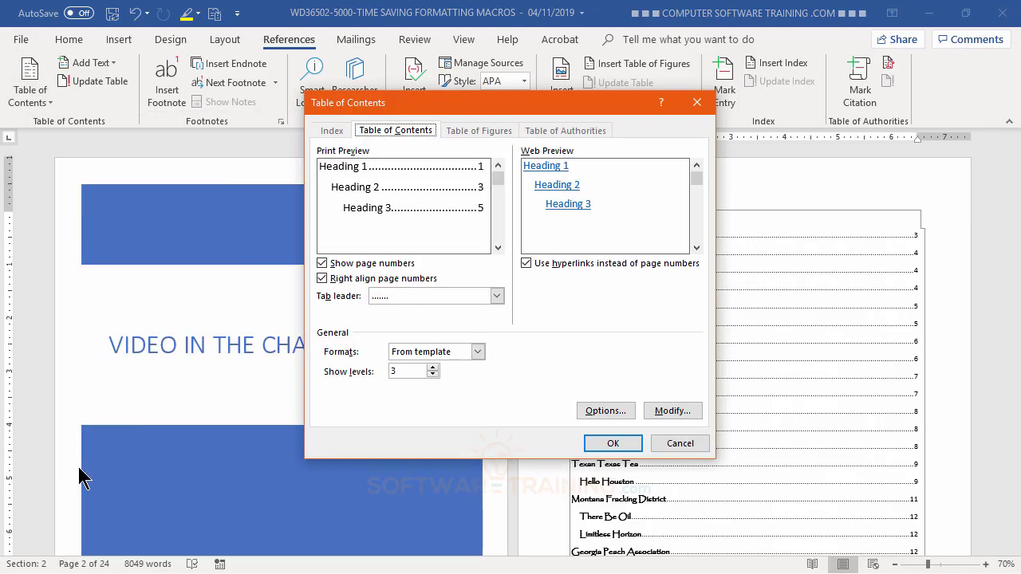
{"action": "left_click", "coordinate": [679, 410]}
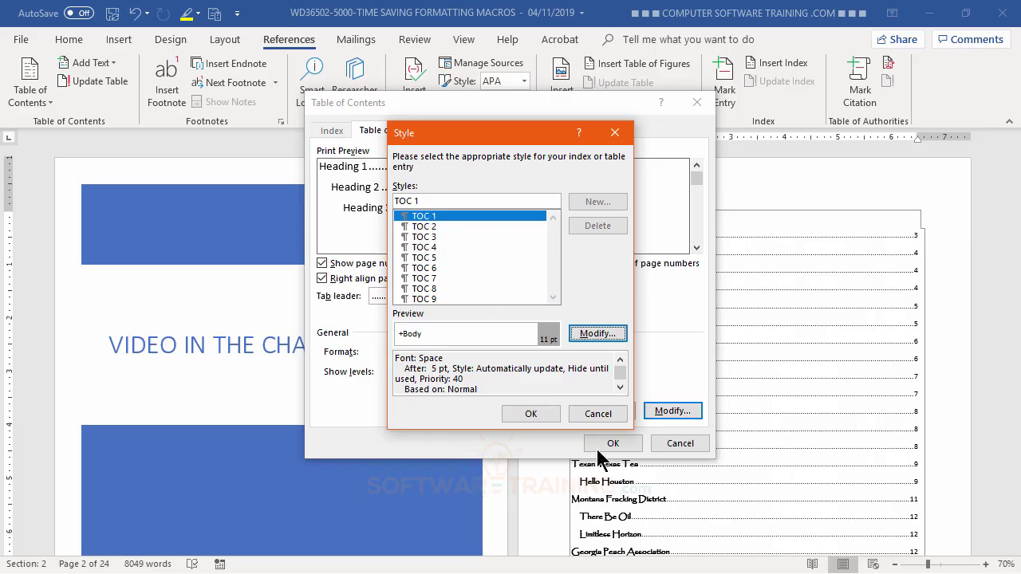
{"action": "left_click", "coordinate": [594, 334]}
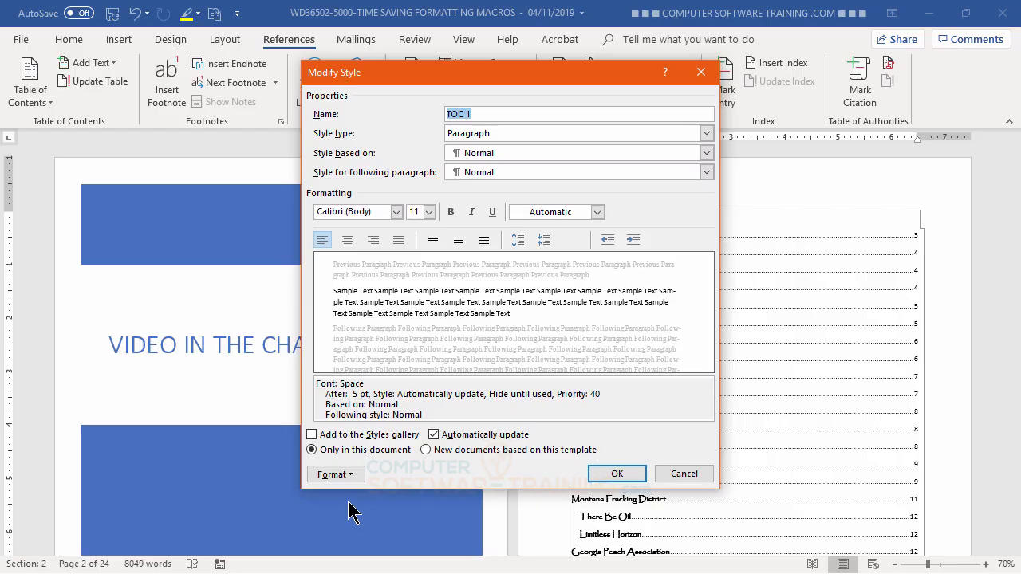
{"action": "left_click", "coordinate": [351, 477]}
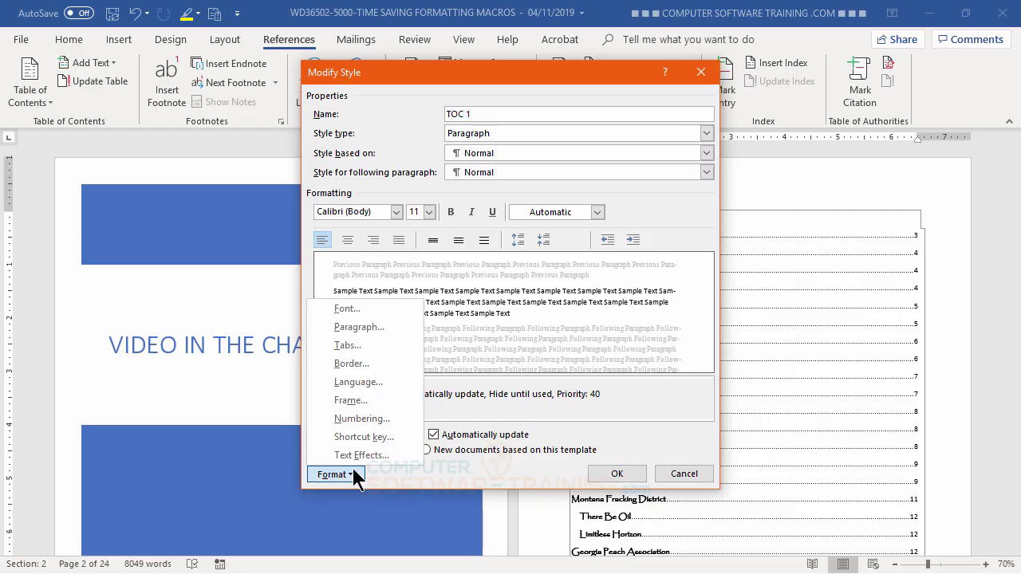
{"action": "left_click", "coordinate": [358, 365]}
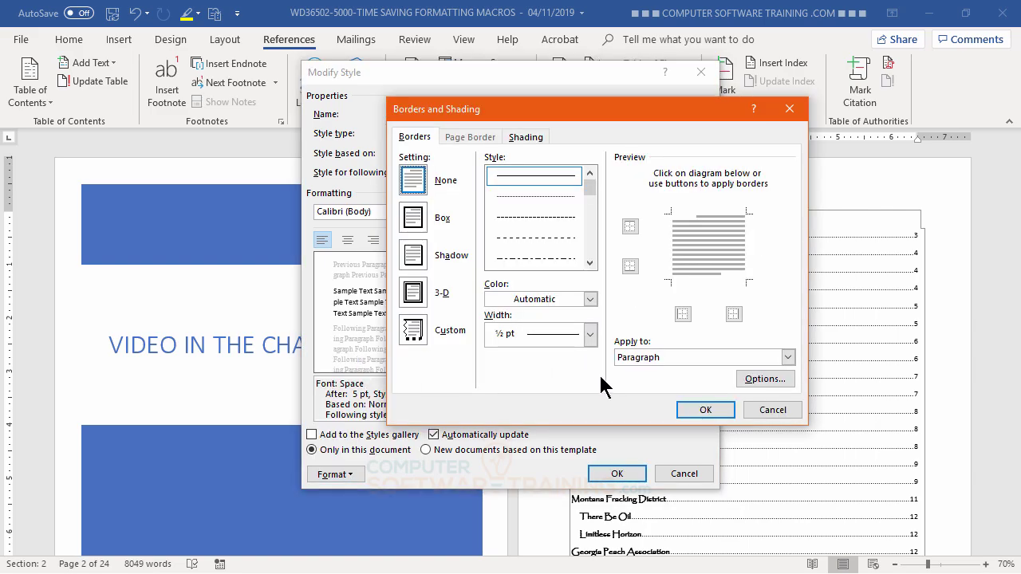
{"action": "left_click", "coordinate": [698, 219]}
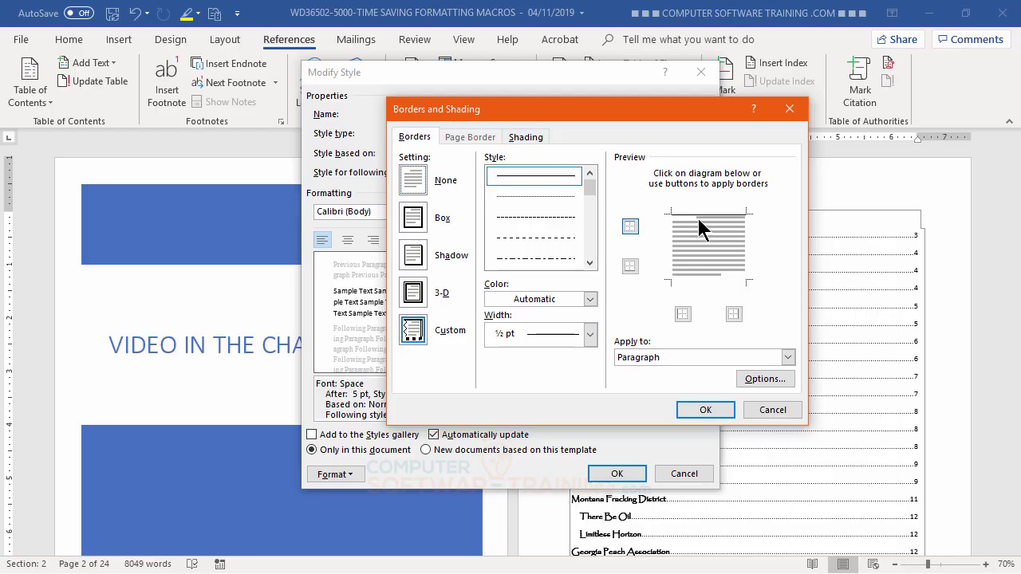
{"action": "left_click", "coordinate": [704, 277]}
Apply a light gray paragraph shading to the TOC 1 style and accept the style changes
{"action": "left_click", "coordinate": [528, 138]}
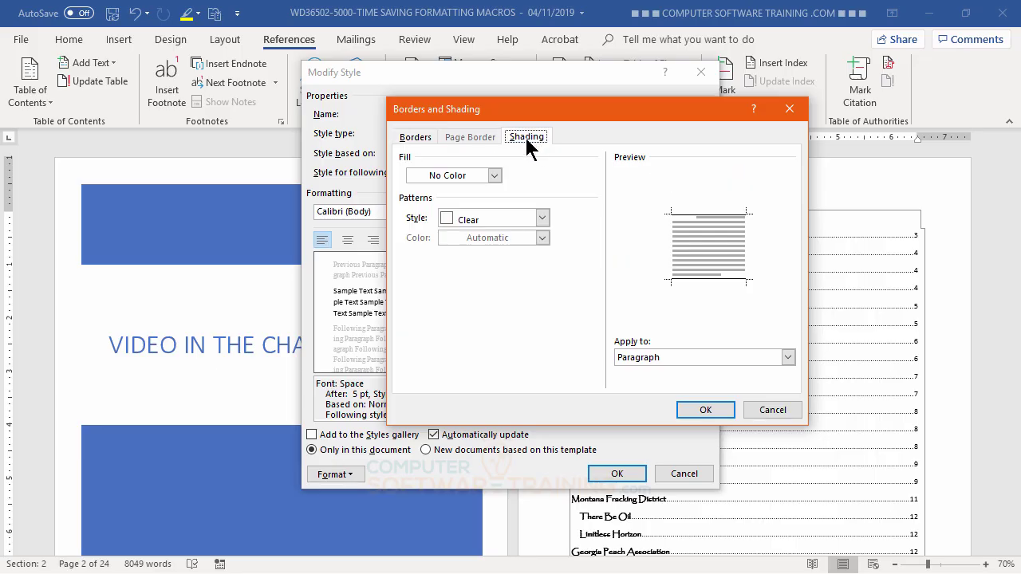
{"action": "left_click", "coordinate": [494, 175]}
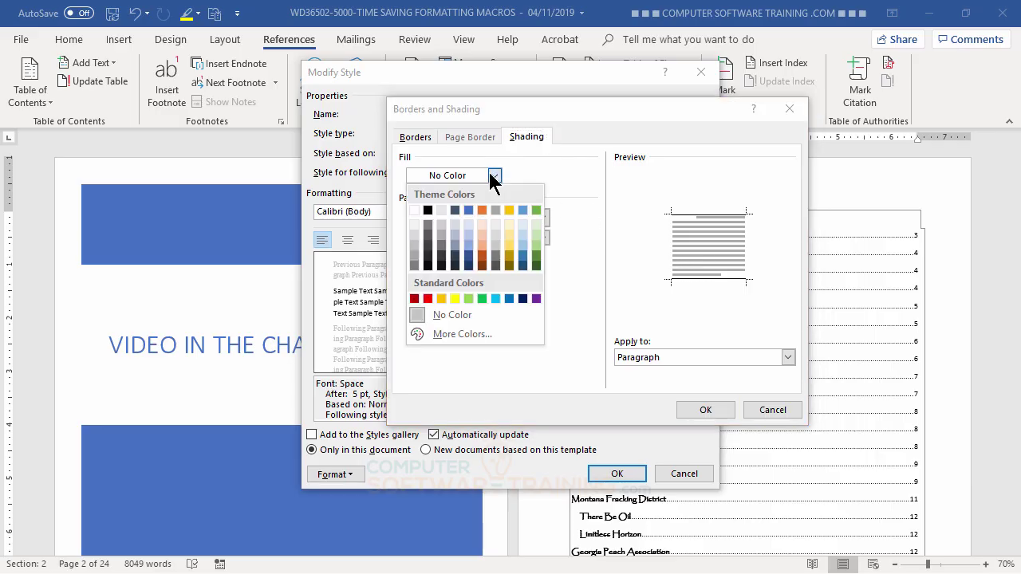
{"action": "left_click", "coordinate": [414, 238]}
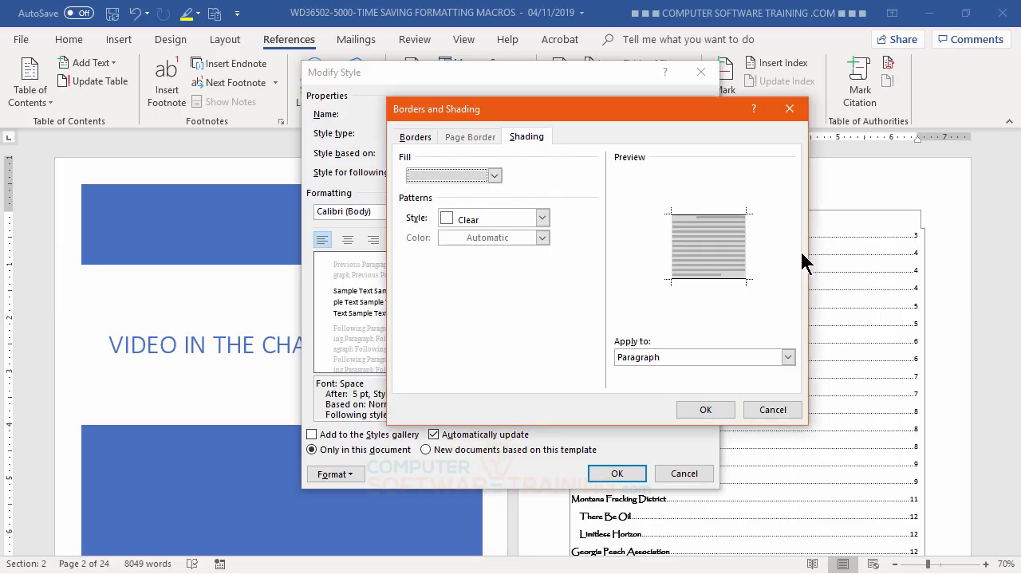
{"action": "left_click", "coordinate": [702, 410]}
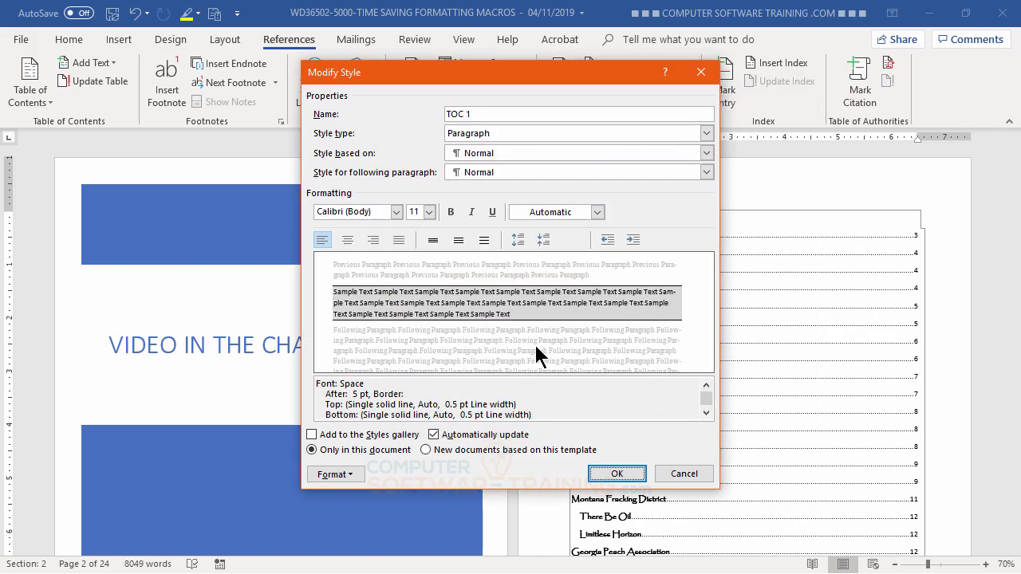
{"action": "left_click", "coordinate": [616, 474]}
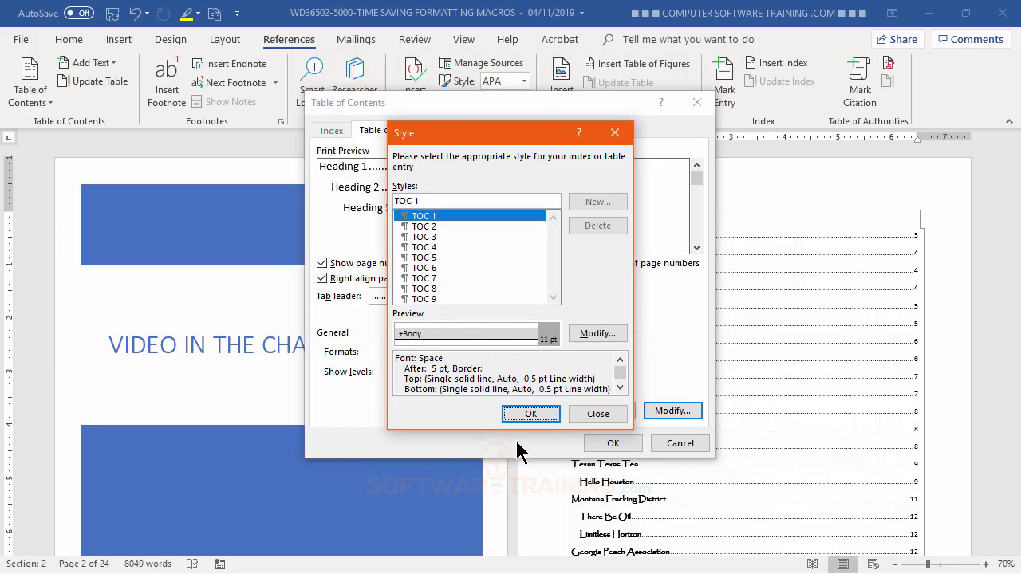
Modify the TOC 2 style to use italic text
{"action": "left_click", "coordinate": [428, 226]}
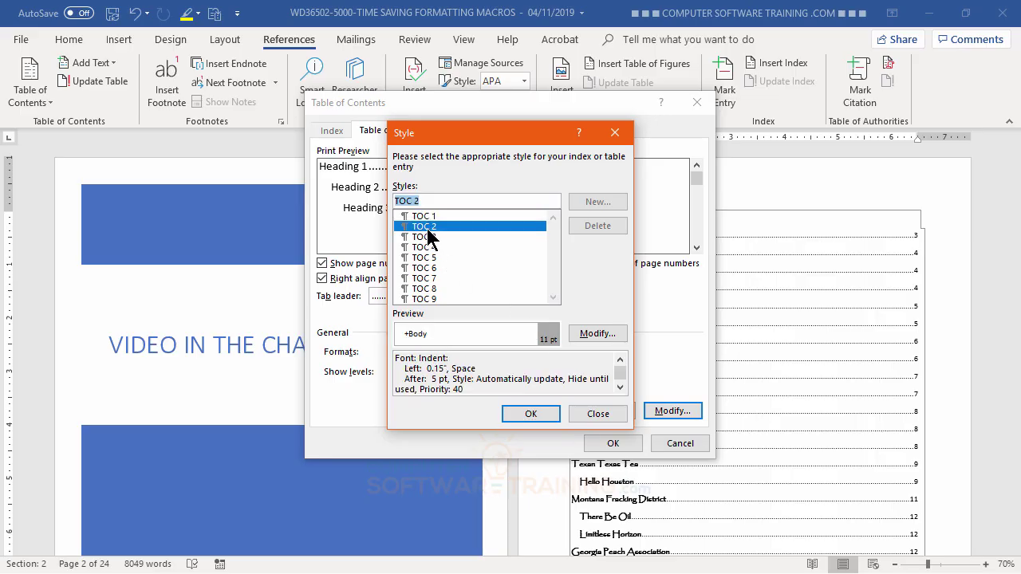
{"action": "left_click", "coordinate": [597, 334]}
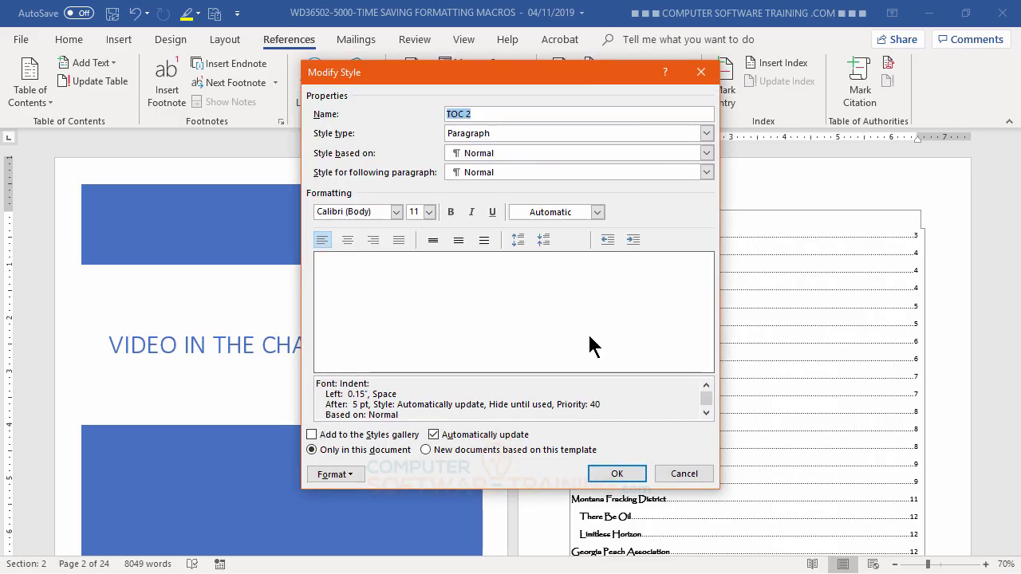
{"action": "left_click", "coordinate": [472, 211]}
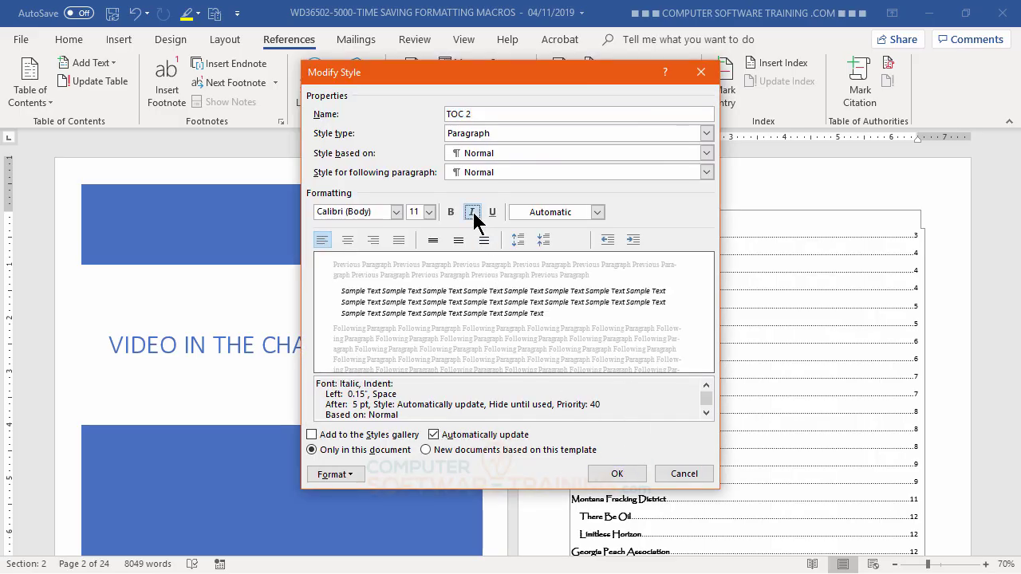
{"action": "left_click", "coordinate": [606, 476]}
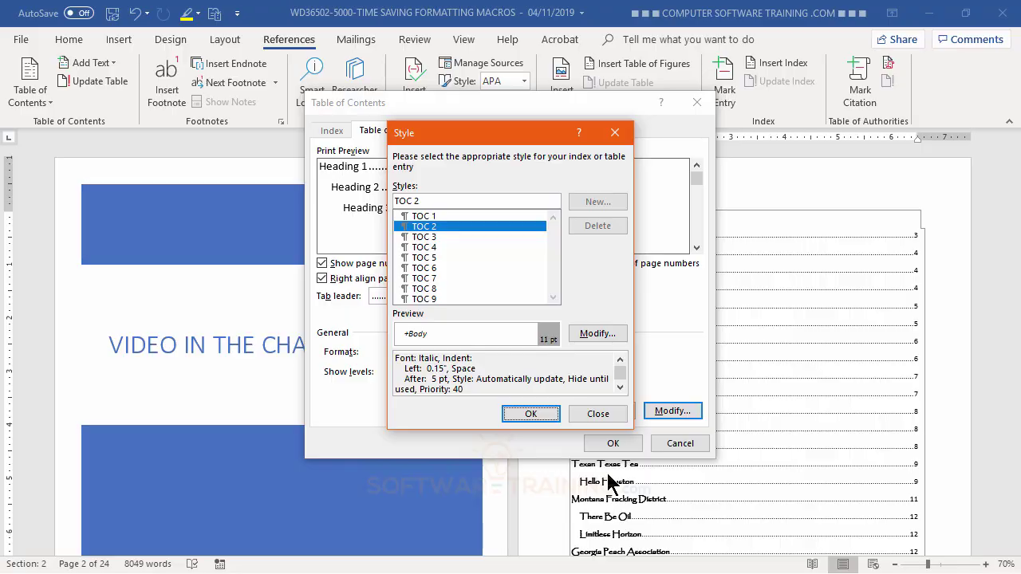
Set the TOC 1 style's font size to 12 pt
{"action": "left_click", "coordinate": [429, 217]}
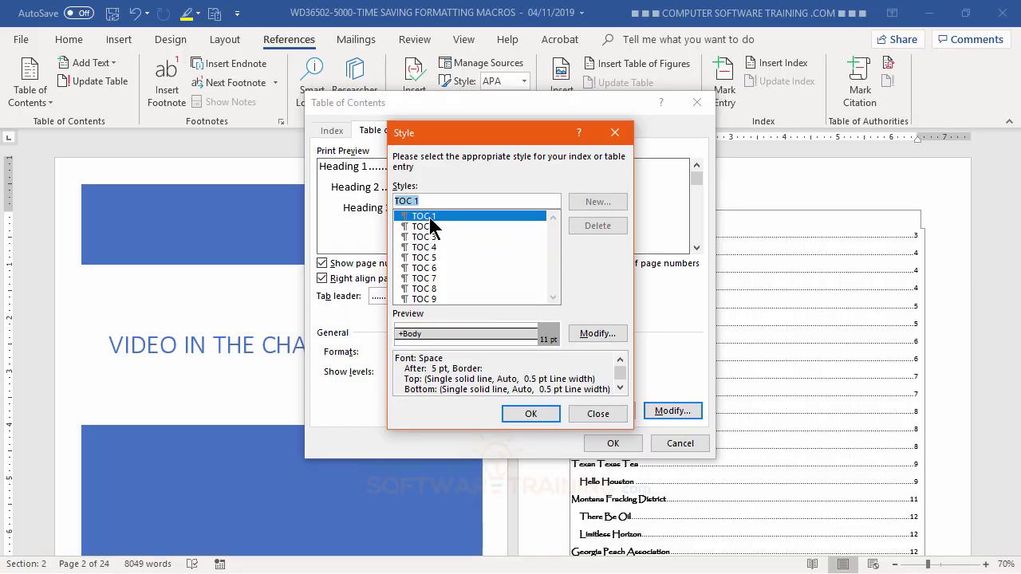
{"action": "left_click", "coordinate": [604, 335]}
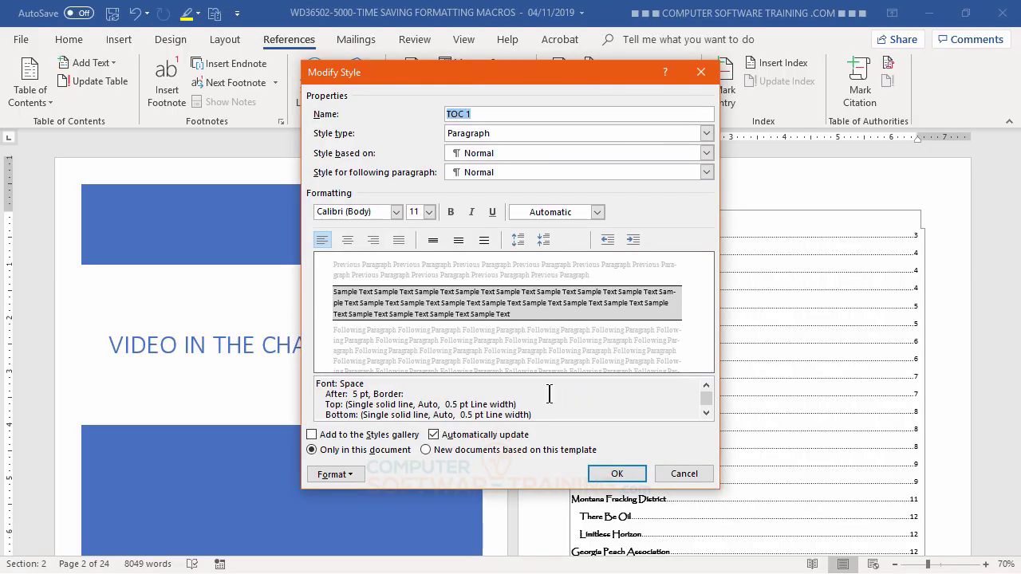
{"action": "left_click", "coordinate": [429, 212]}
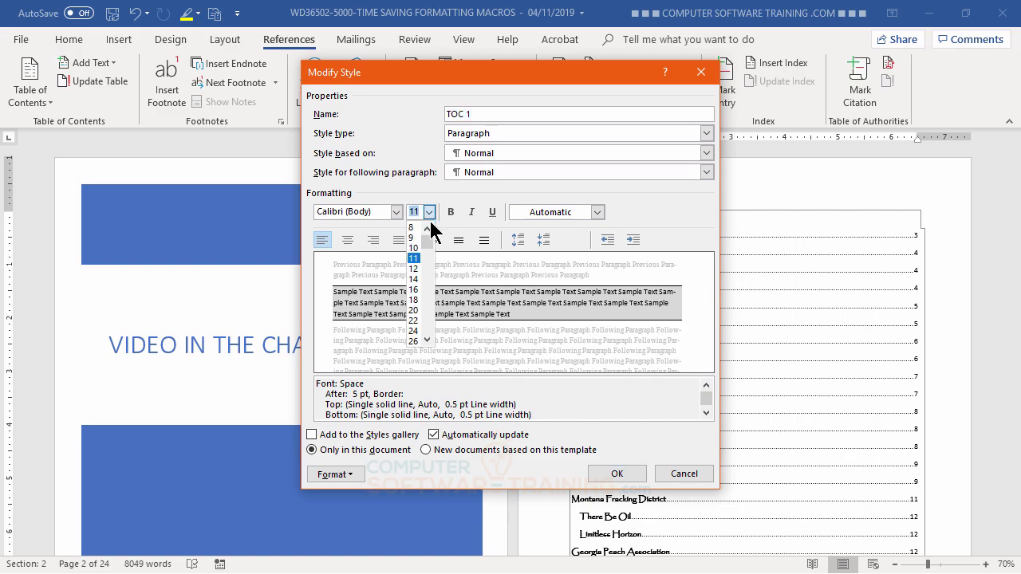
{"action": "left_click", "coordinate": [415, 269]}
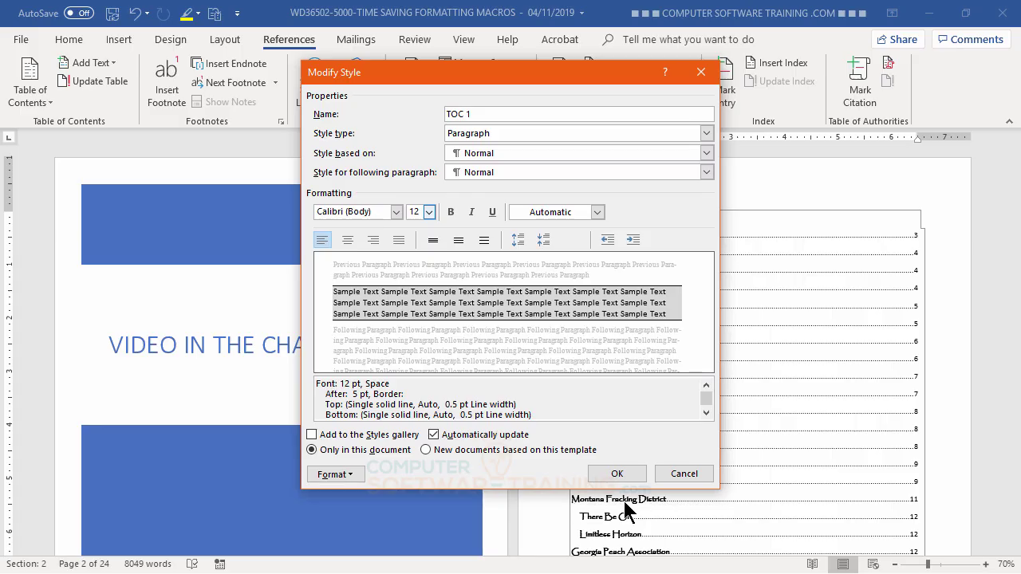
{"action": "left_click", "coordinate": [613, 477]}
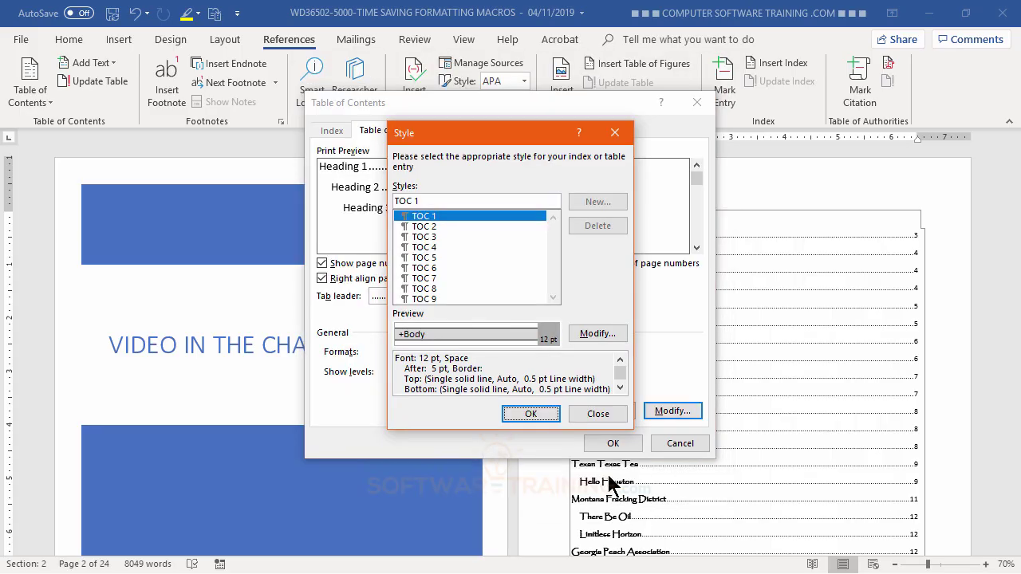
Accept the TOC style changes, replace the existing table of contents on page 2, and look over its entries
{"action": "left_click", "coordinate": [514, 414]}
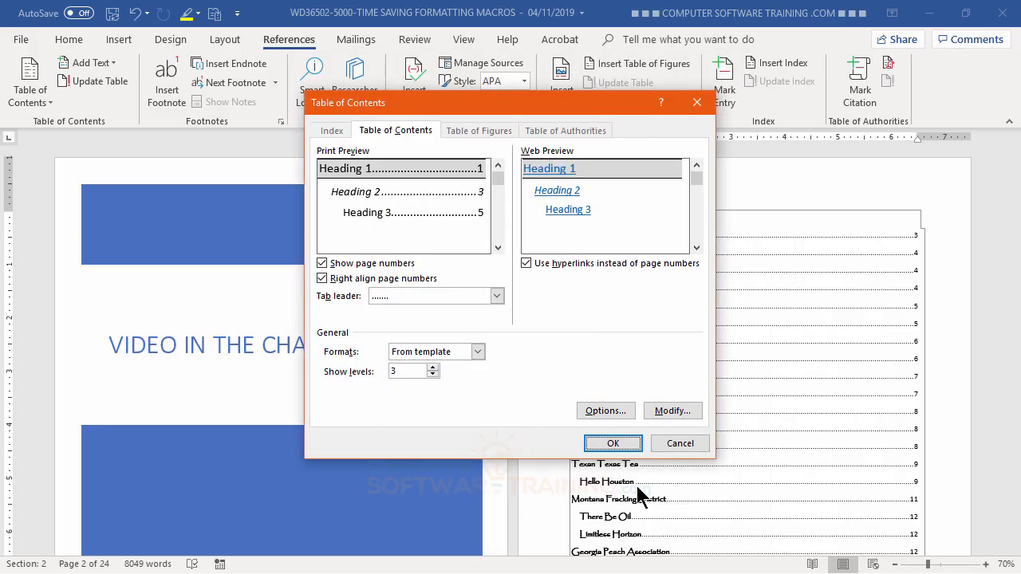
{"action": "left_click", "coordinate": [611, 445]}
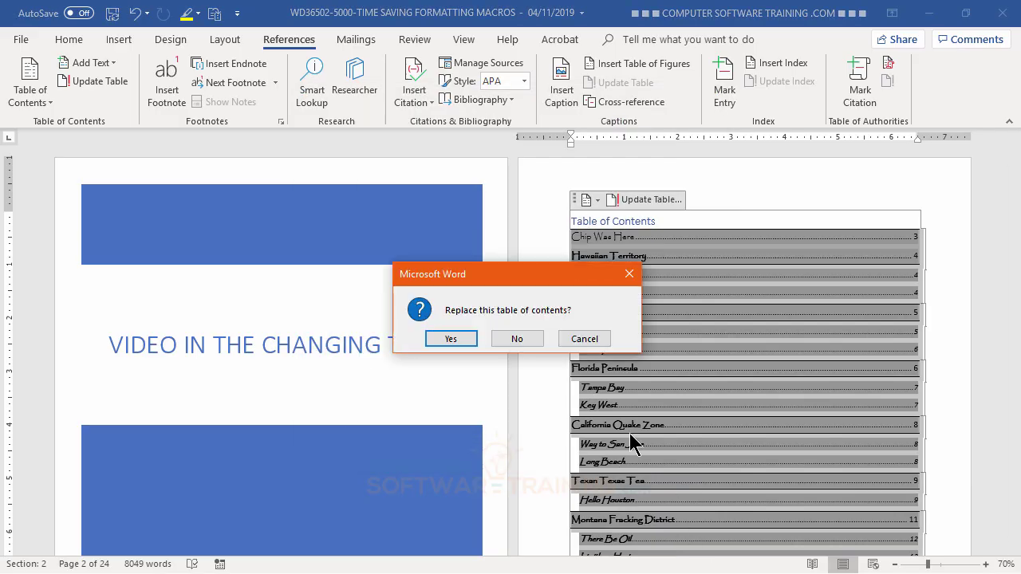
{"action": "left_click", "coordinate": [453, 339]}
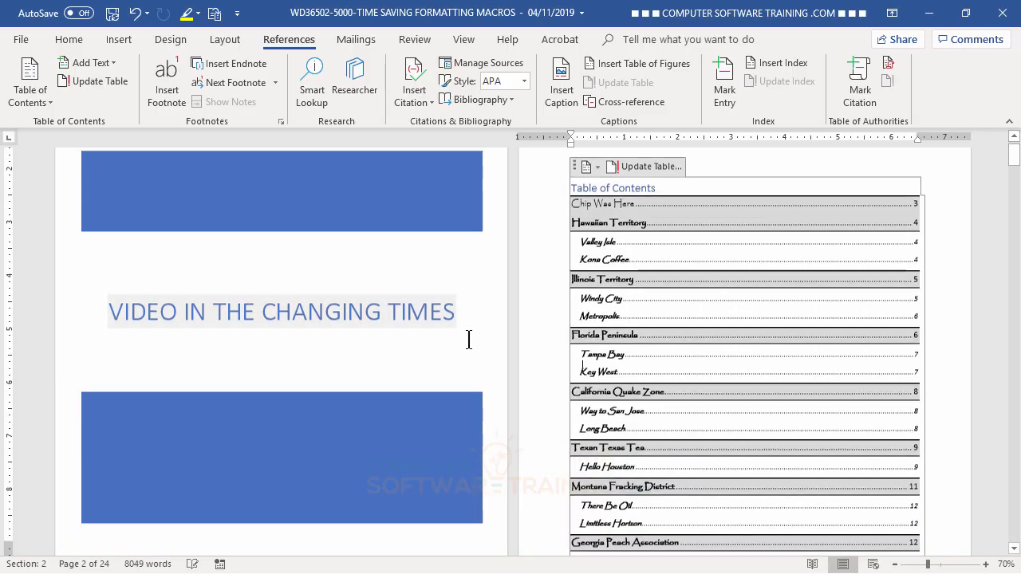
{"action": "left_click", "coordinate": [735, 413]}
{"action": "scroll", "coordinate": [736, 414], "scroll_direction": "up", "scroll_amount": 3}
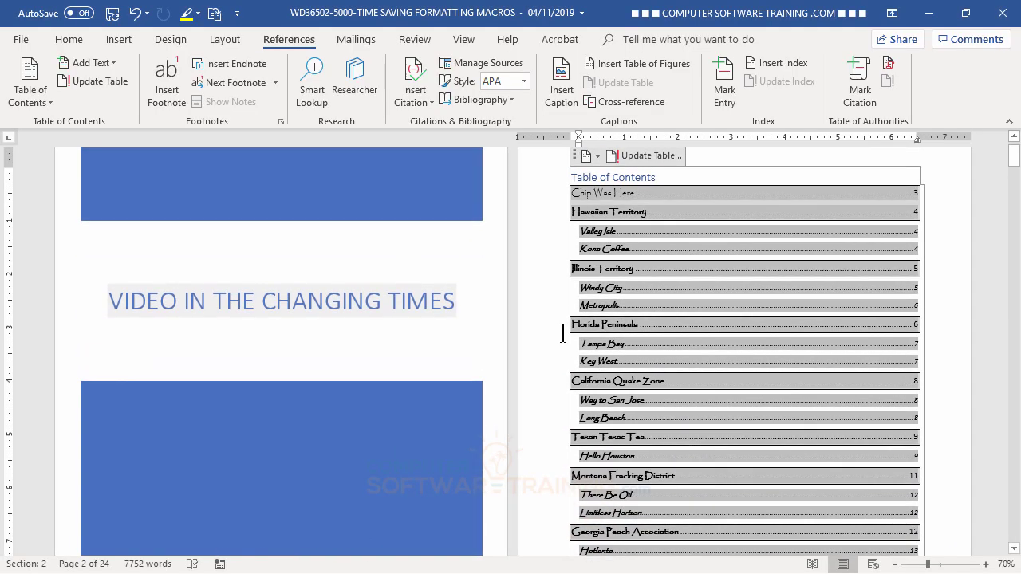
{"action": "scroll", "coordinate": [766, 291], "scroll_direction": "up", "scroll_amount": 1}
{"action": "left_click", "coordinate": [417, 339]}
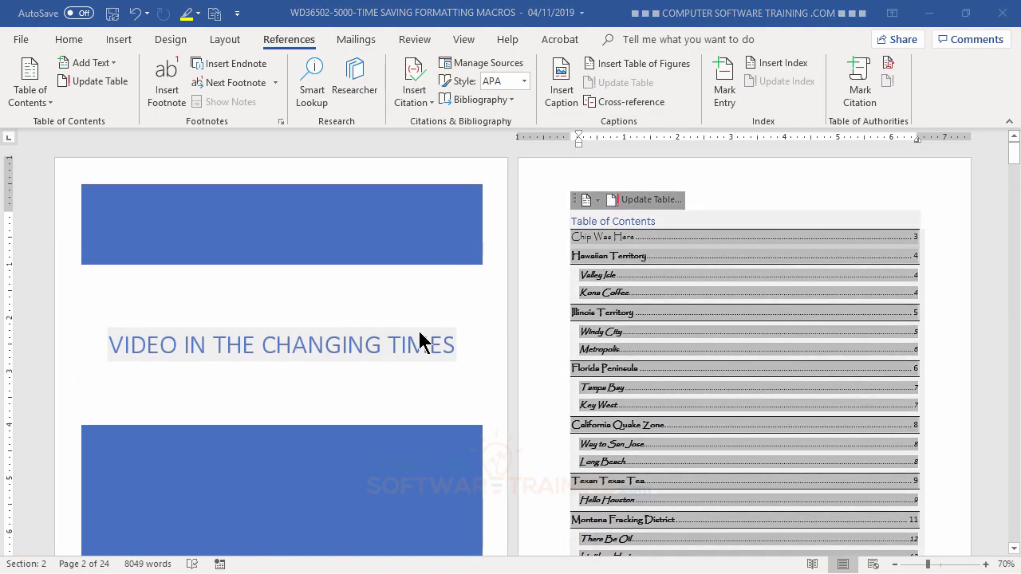
{"action": "left_click", "coordinate": [417, 339]}
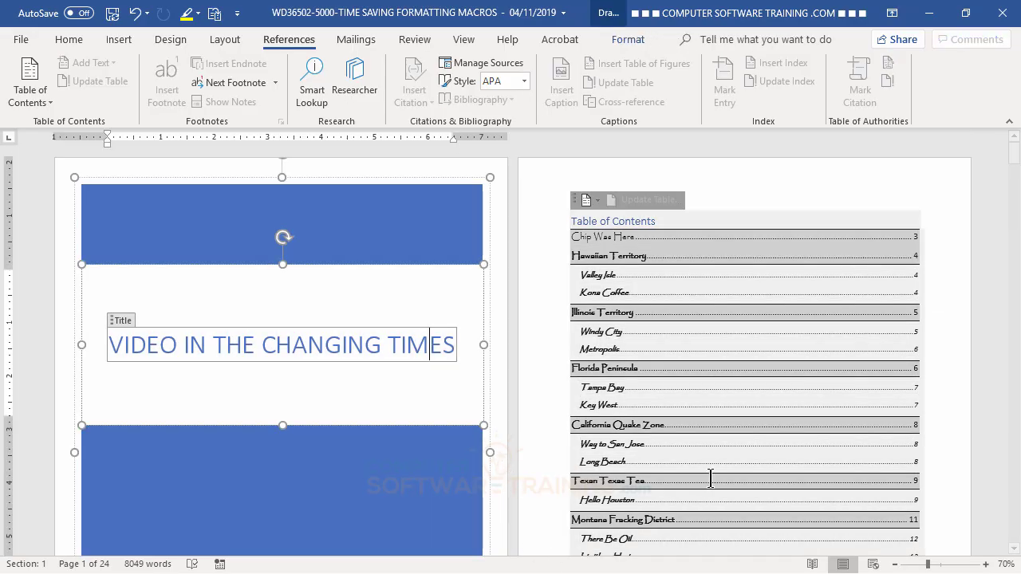
{"action": "scroll", "coordinate": [714, 449], "scroll_direction": "down", "scroll_amount": 4}
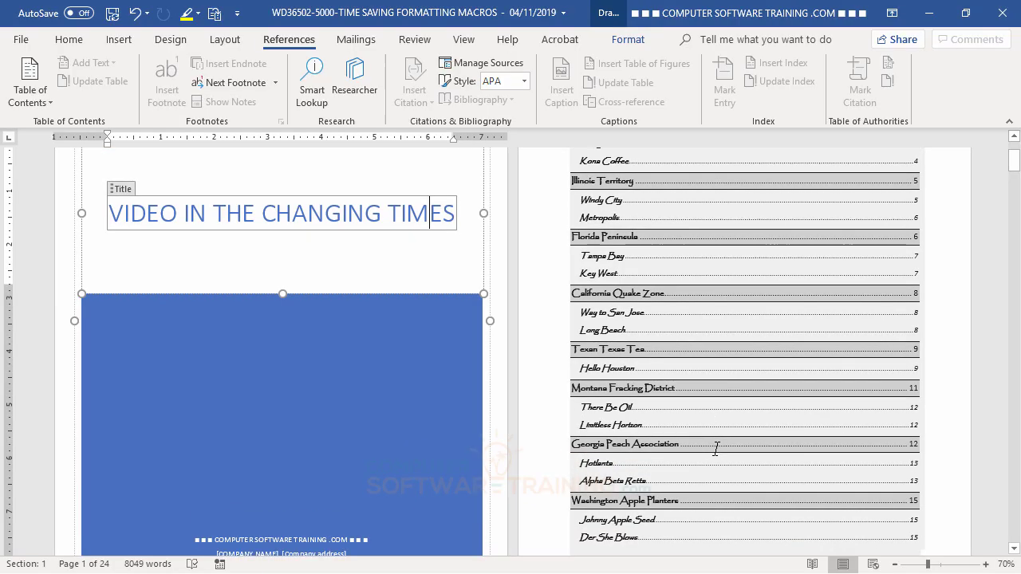
{"action": "scroll", "coordinate": [716, 449], "scroll_direction": "up", "scroll_amount": 4}
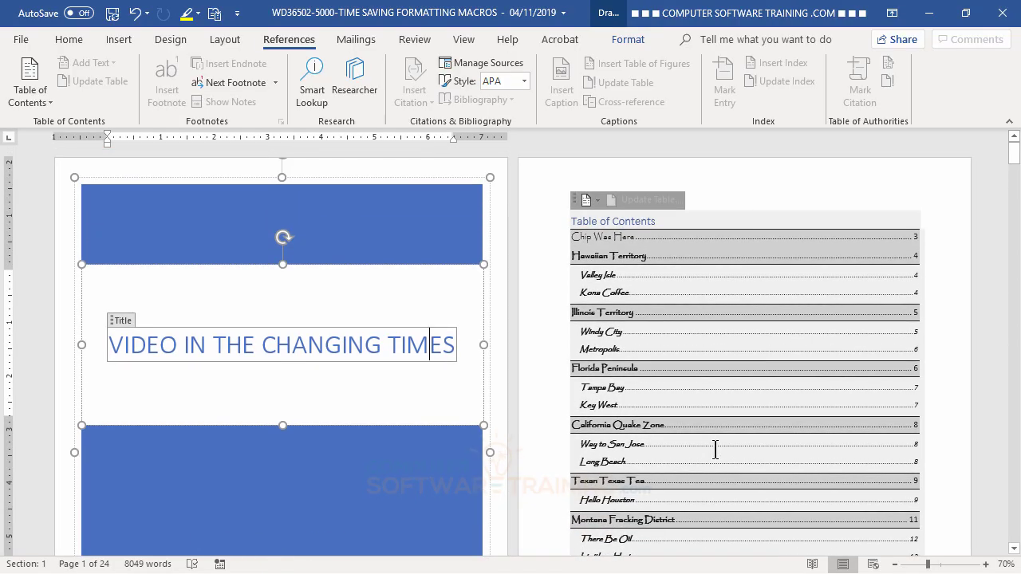
Undo the last change and examine the formatting of the headings on the body pages
{"action": "key", "text": "ctrl+z"}
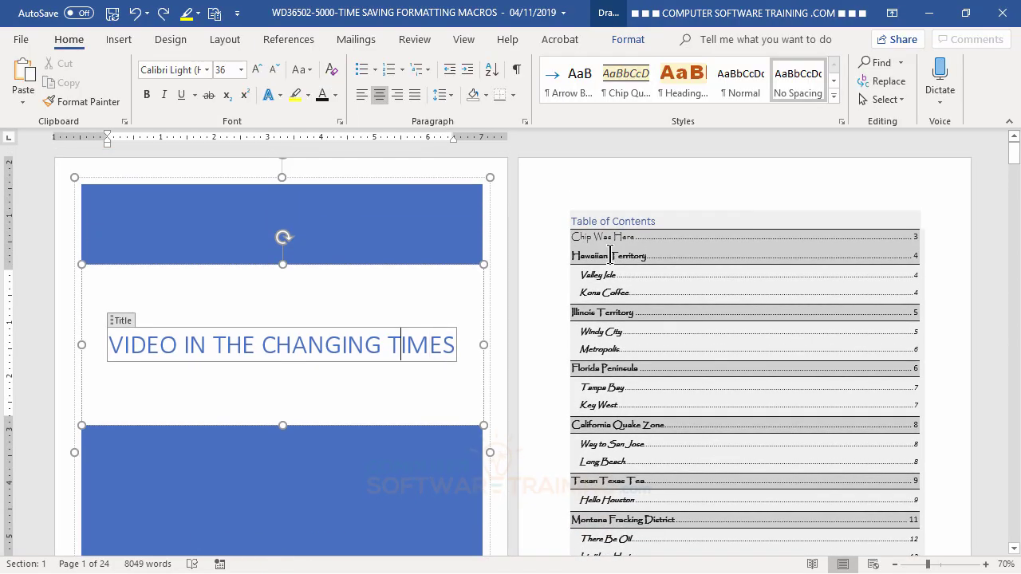
{"action": "scroll", "coordinate": [614, 286], "scroll_direction": "down", "scroll_amount": 15}
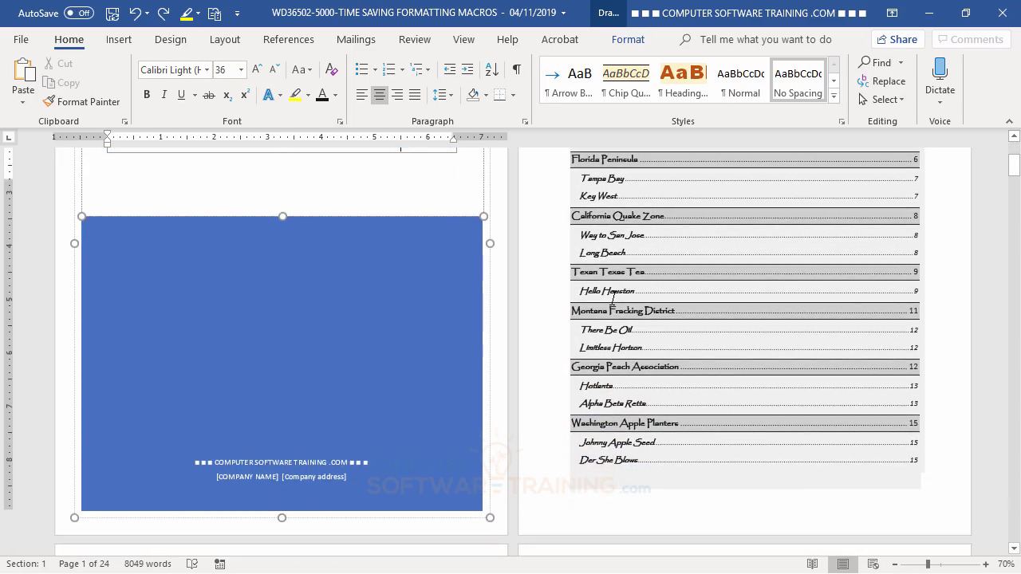
{"action": "scroll", "coordinate": [607, 299], "scroll_direction": "down", "scroll_amount": 12}
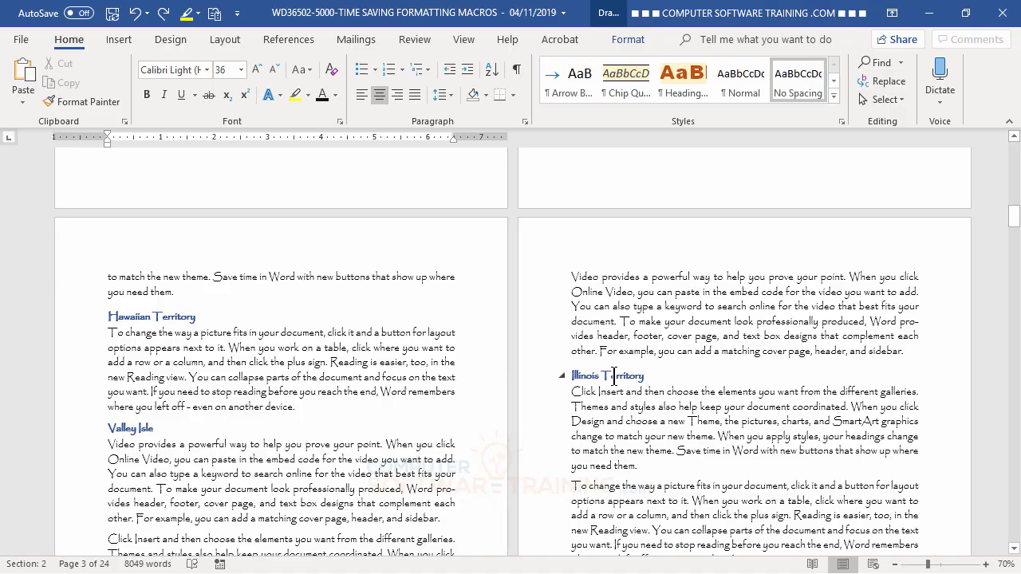
{"action": "scroll", "coordinate": [294, 345], "scroll_direction": "up", "scroll_amount": 12}
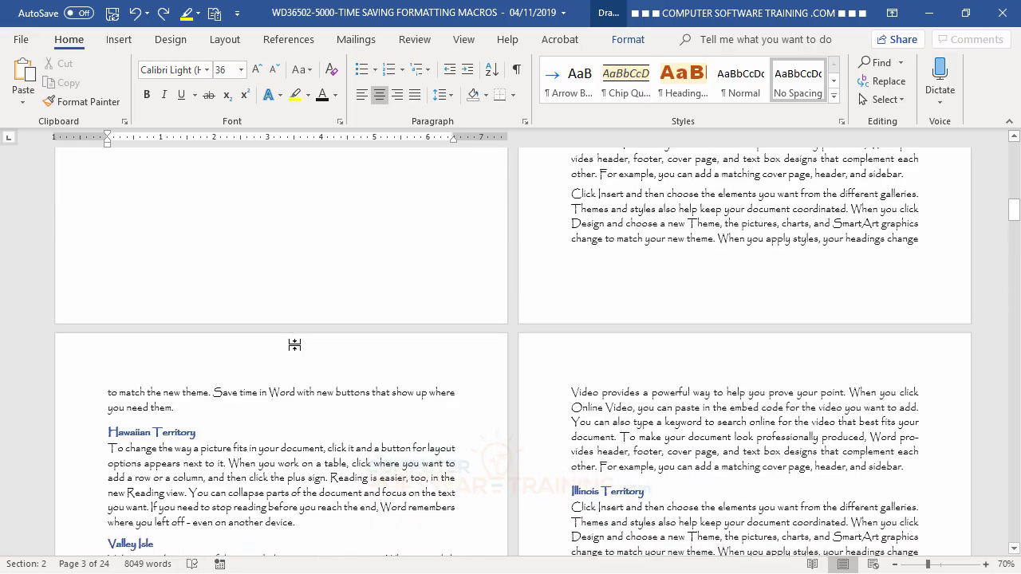
{"action": "scroll", "coordinate": [286, 338], "scroll_direction": "down", "scroll_amount": 3}
{"action": "scroll", "coordinate": [281, 335], "scroll_direction": "down", "scroll_amount": 5}
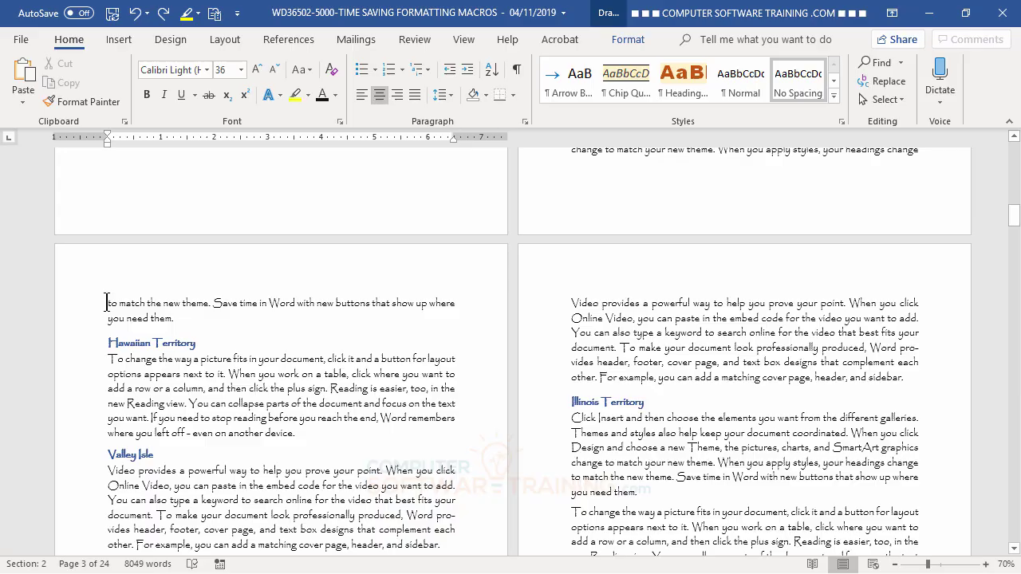
Remove bold formatting from all text between the top of page 5 and the end of the document
{"action": "left_click", "coordinate": [106, 302]}
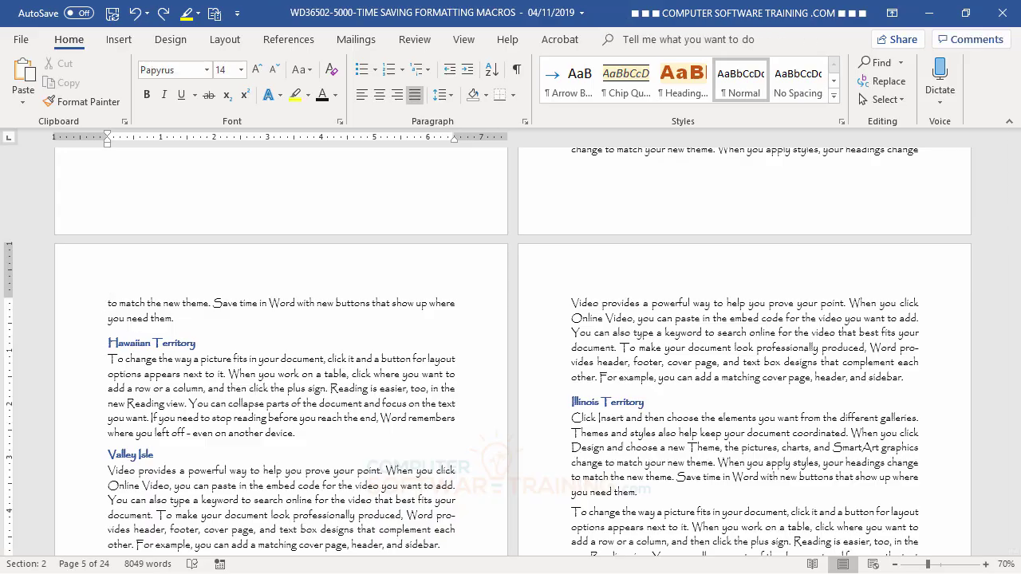
{"action": "key", "text": "ctrl+shift+End"}
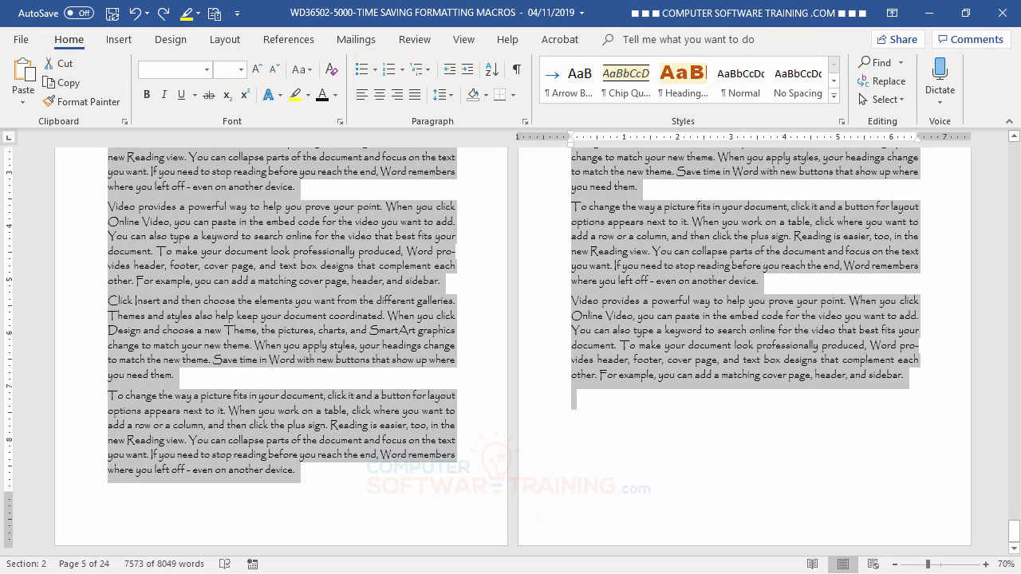
{"action": "left_click", "coordinate": [147, 97]}
{"action": "left_click", "coordinate": [147, 96]}
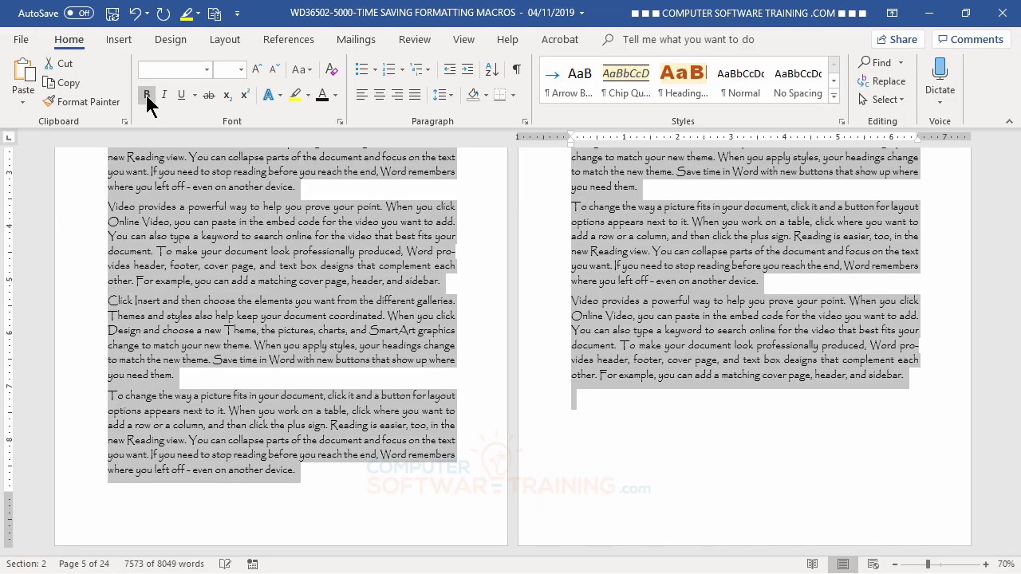
{"action": "scroll", "coordinate": [253, 359], "scroll_direction": "up", "scroll_amount": 2}
{"action": "scroll", "coordinate": [271, 239], "scroll_direction": "down", "scroll_amount": 8}
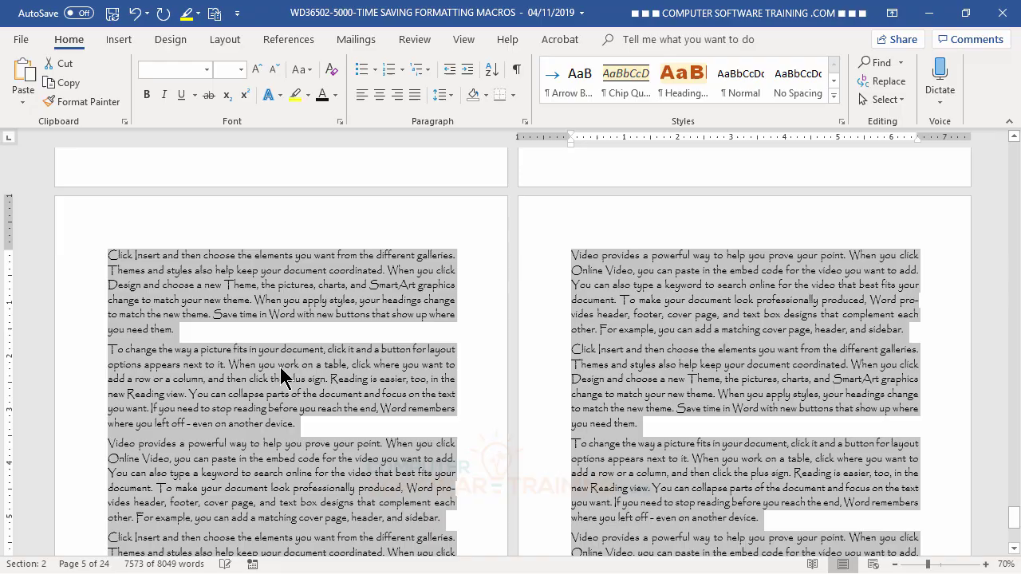
Check the headings and body text throughout the document for any remaining bold formatting
{"action": "left_click", "coordinate": [641, 392]}
{"action": "scroll", "coordinate": [615, 378], "scroll_direction": "up", "scroll_amount": 2}
{"action": "scroll", "coordinate": [615, 377], "scroll_direction": "up", "scroll_amount": 8}
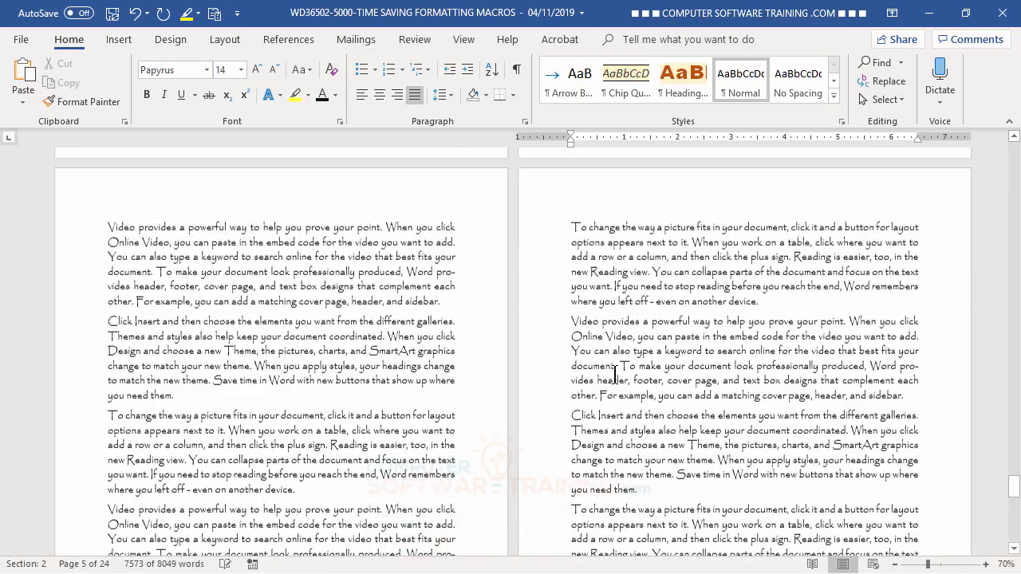
{"action": "key", "text": "ctrl+Home"}
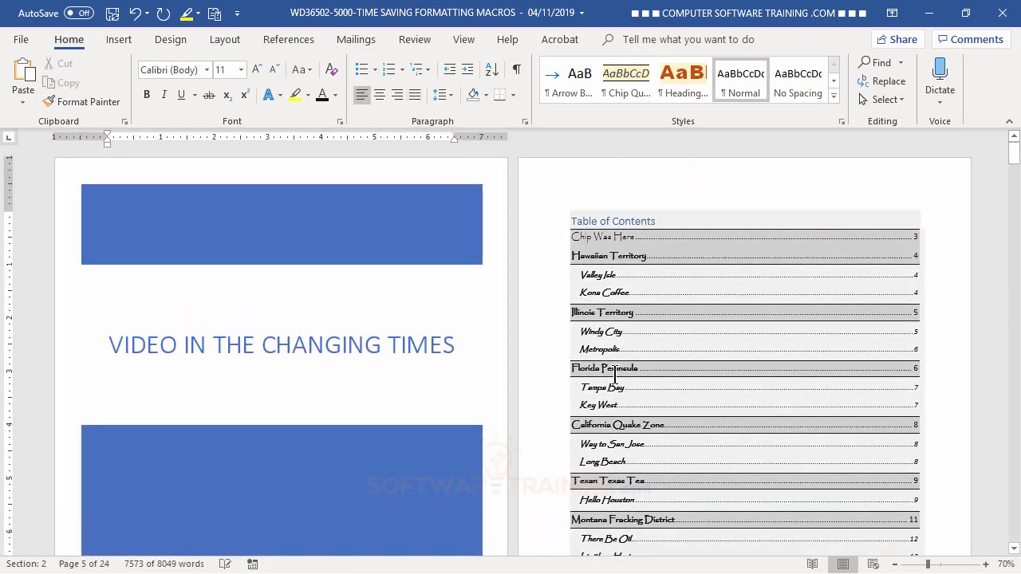
{"action": "scroll", "coordinate": [539, 415], "scroll_direction": "down", "scroll_amount": 10}
{"action": "scroll", "coordinate": [542, 417], "scroll_direction": "down", "scroll_amount": 15}
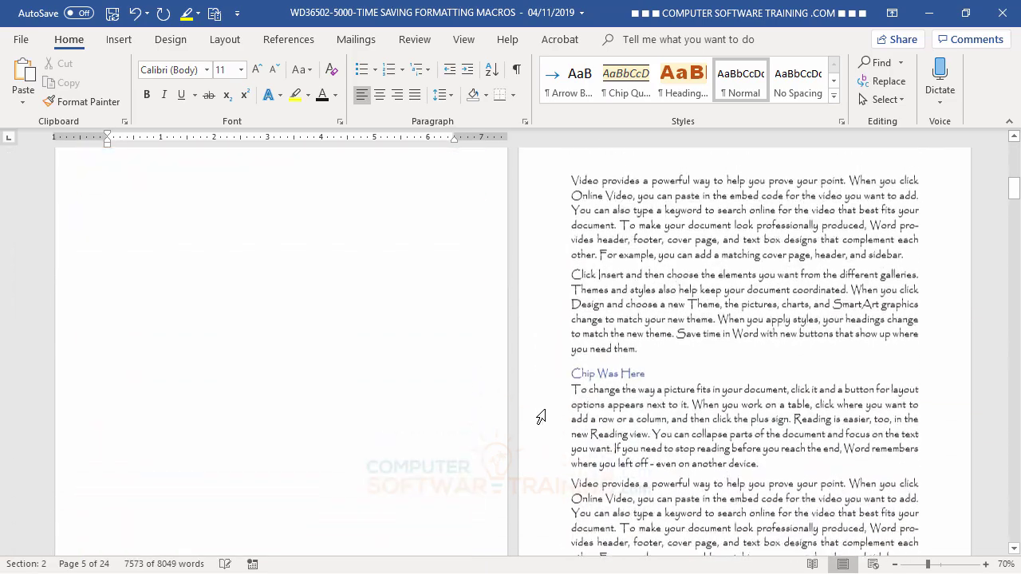
{"action": "scroll", "coordinate": [540, 419], "scroll_direction": "up", "scroll_amount": 20}
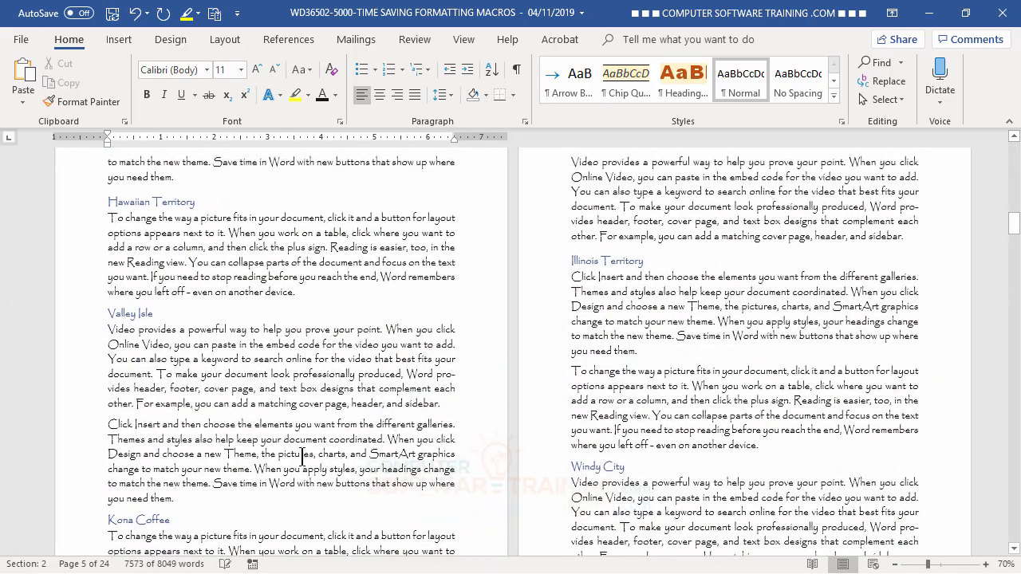
{"action": "scroll", "coordinate": [309, 435], "scroll_direction": "up", "scroll_amount": 9}
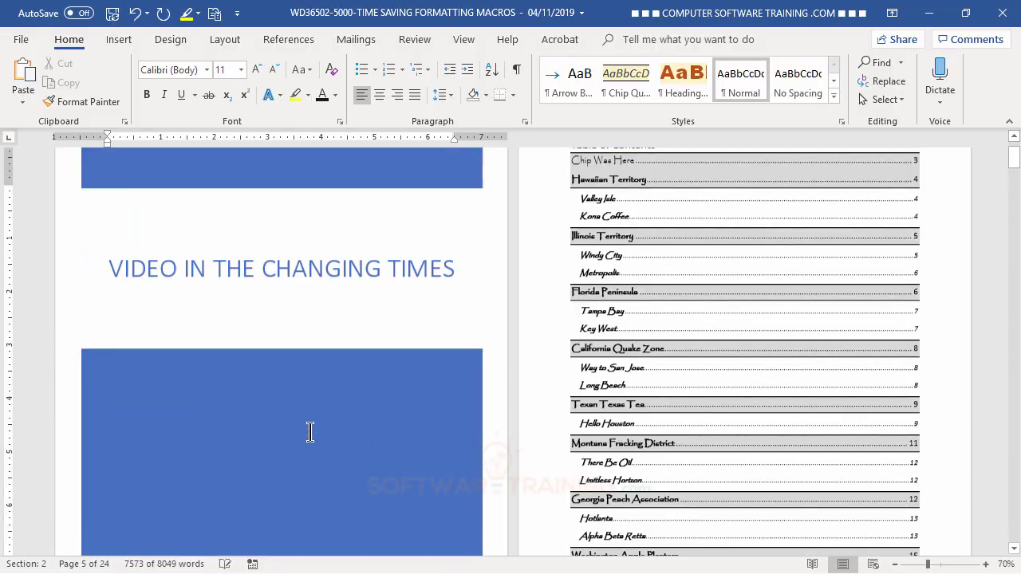
Update the entire table of contents to match the unbolded headings and review its entries
{"action": "left_click", "coordinate": [652, 250]}
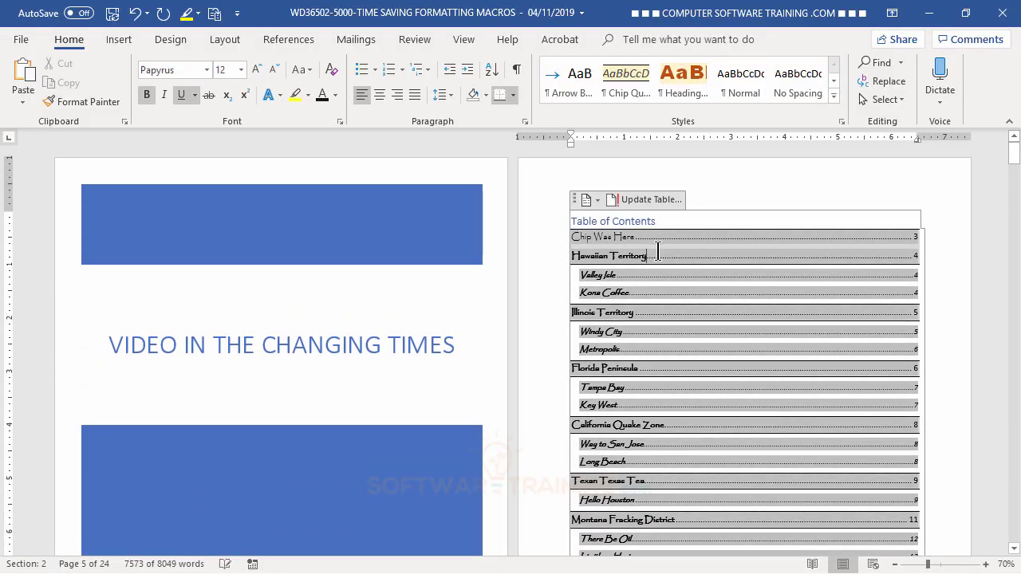
{"action": "left_click", "coordinate": [642, 200]}
{"action": "left_click", "coordinate": [471, 294]}
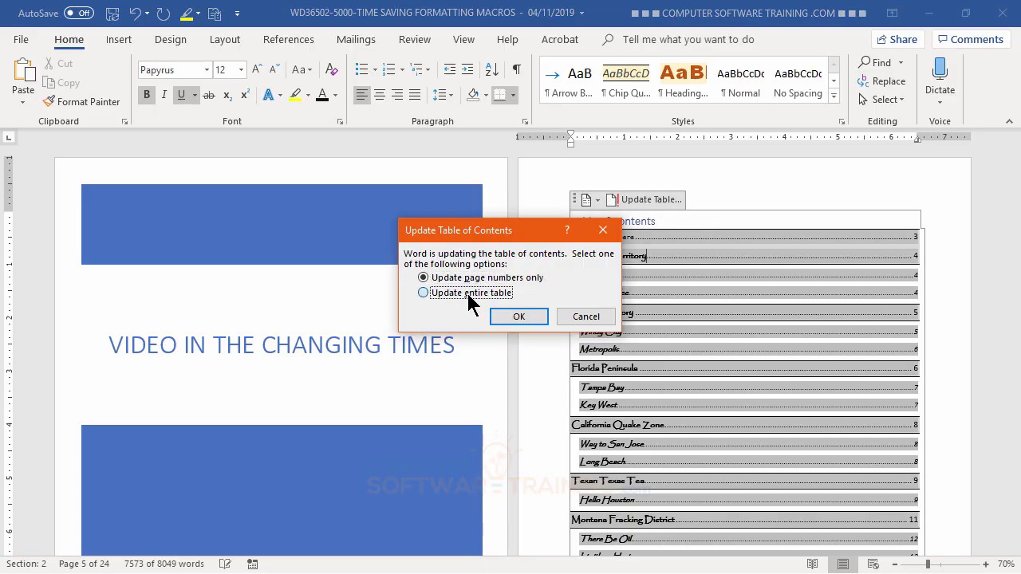
{"action": "left_click", "coordinate": [505, 317]}
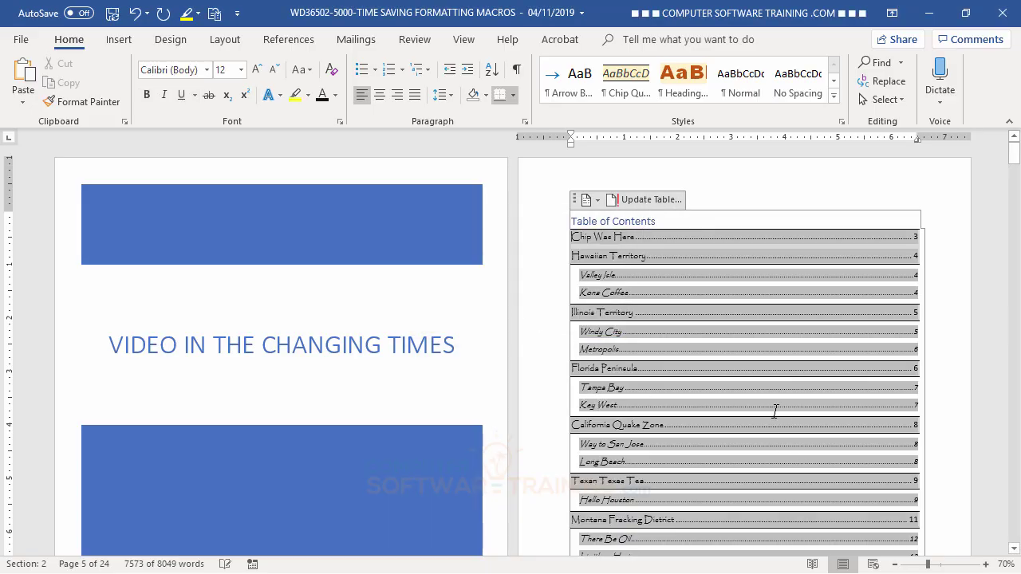
{"action": "left_click", "coordinate": [366, 356]}
{"action": "left_click", "coordinate": [359, 351]}
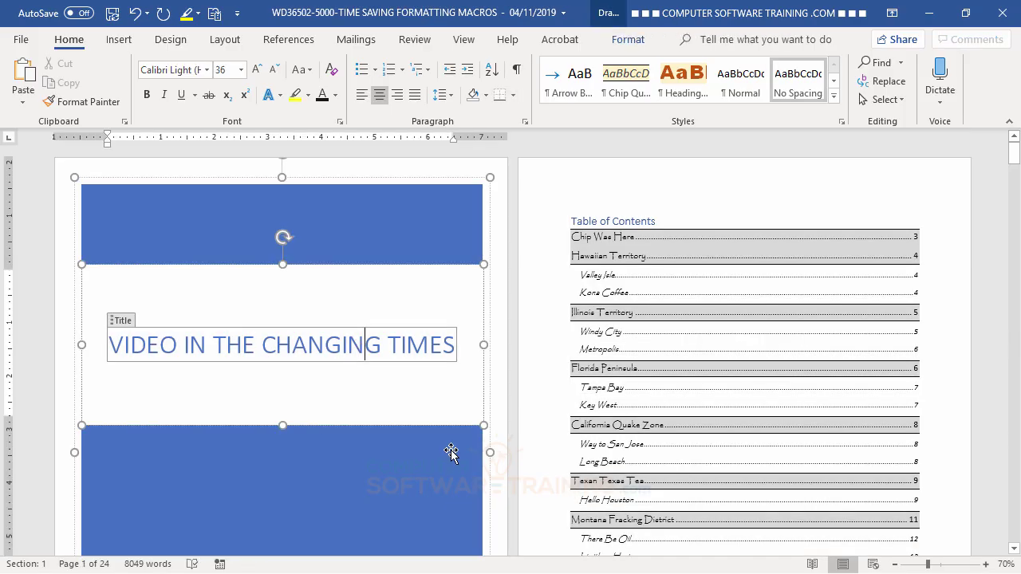
{"action": "scroll", "coordinate": [404, 410], "scroll_direction": "down", "scroll_amount": 5}
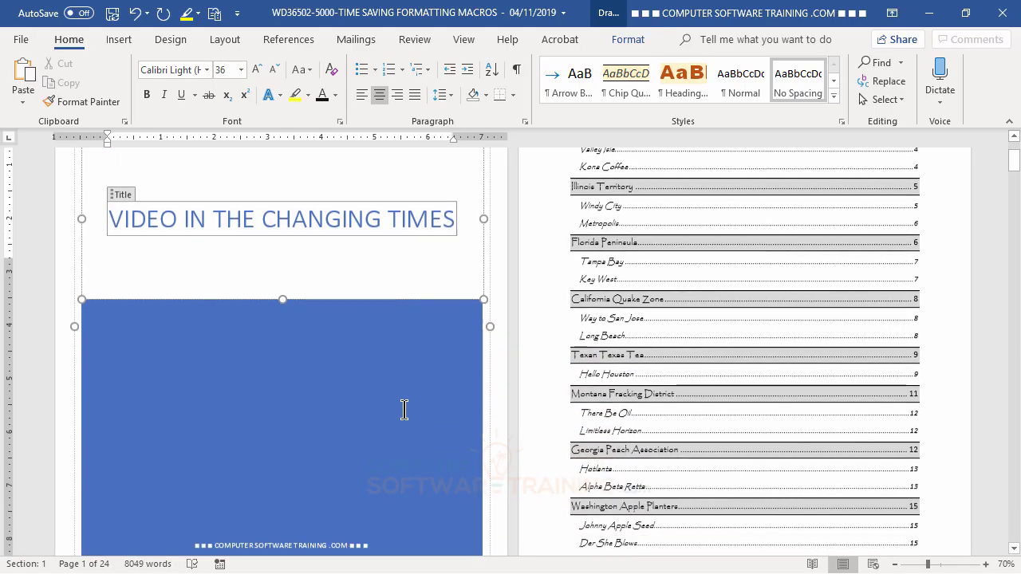
{"action": "scroll", "coordinate": [404, 409], "scroll_direction": "down", "scroll_amount": 1}
{"action": "scroll", "coordinate": [405, 410], "scroll_direction": "up", "scroll_amount": 6}
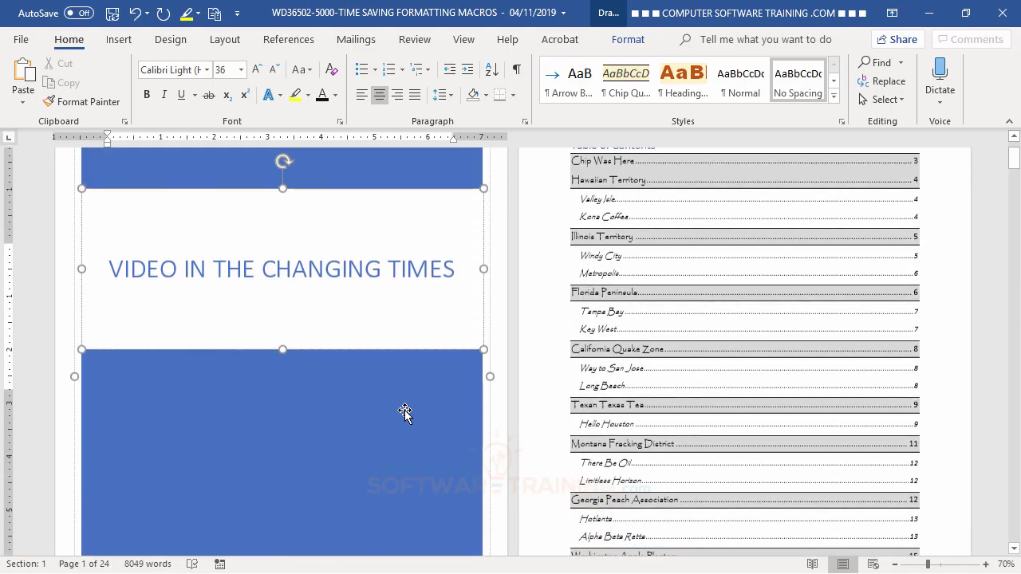